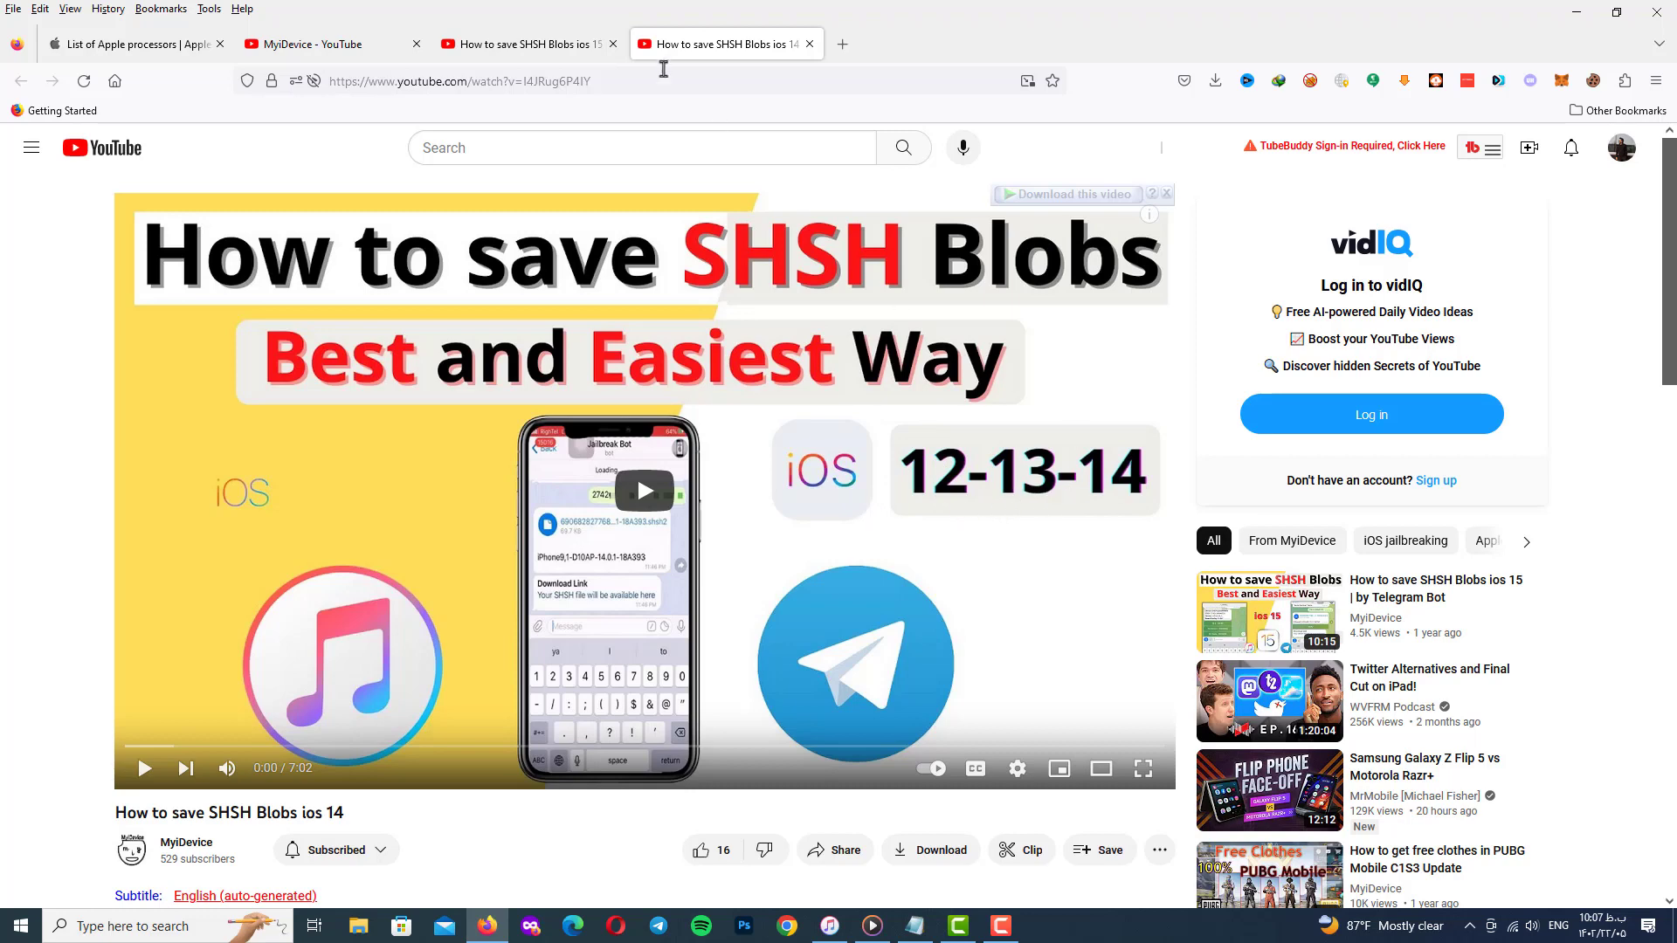
Switch to the 'How to save SHSH Blobs ios 15' YouTube video tab
{"action": "left_click", "coordinate": [603, 44]}
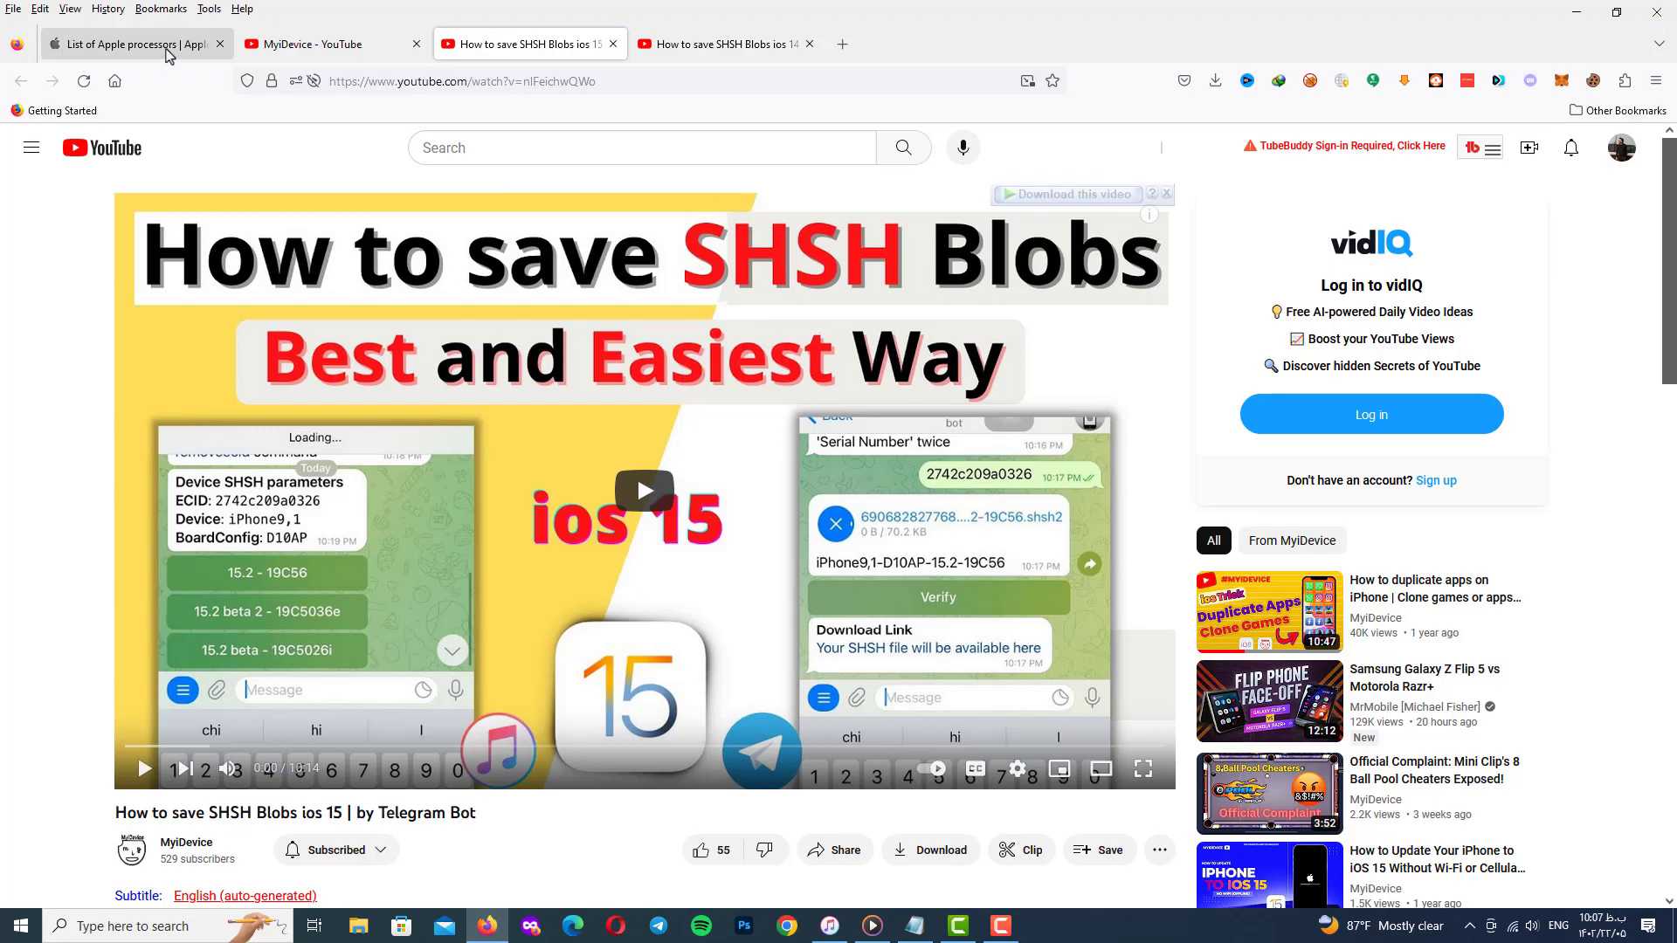
Open the List of Apple processors article and highlight the entries from Apple A6X to A11 Bionic
{"action": "left_click", "coordinate": [169, 55]}
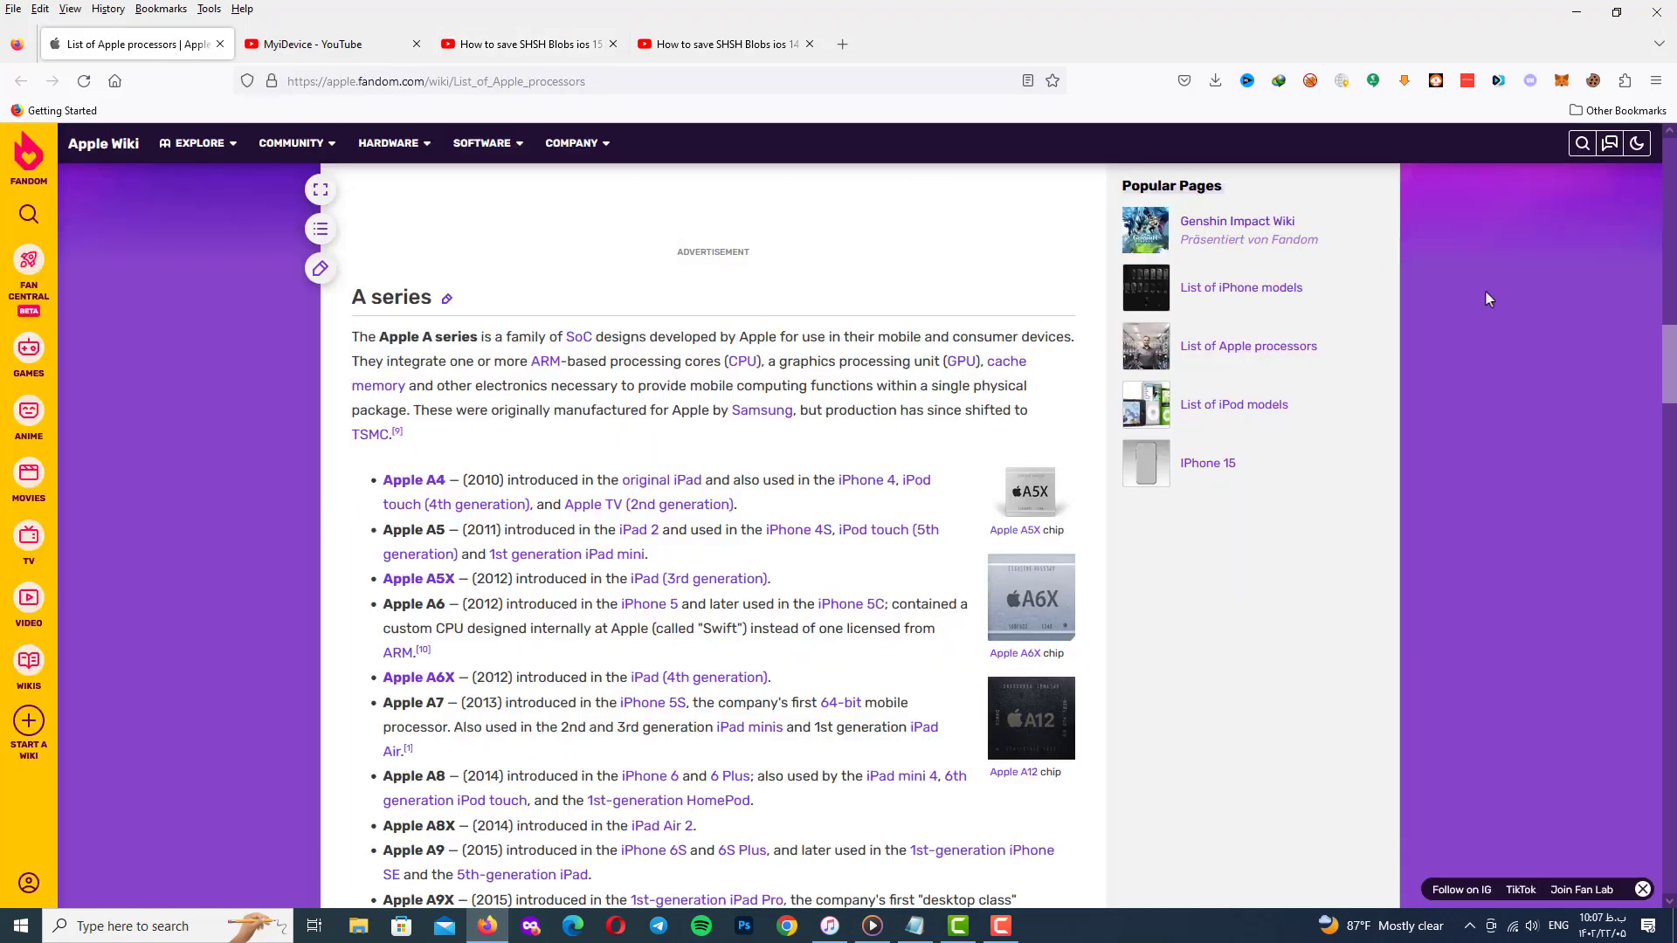
{"action": "mouse_move", "coordinate": [1671, 392]}
{"action": "left_mouse_down"}
{"action": "mouse_move", "coordinate": [1671, 456]}
{"action": "mouse_move", "coordinate": [1671, 435]}
{"action": "left_mouse_up"}
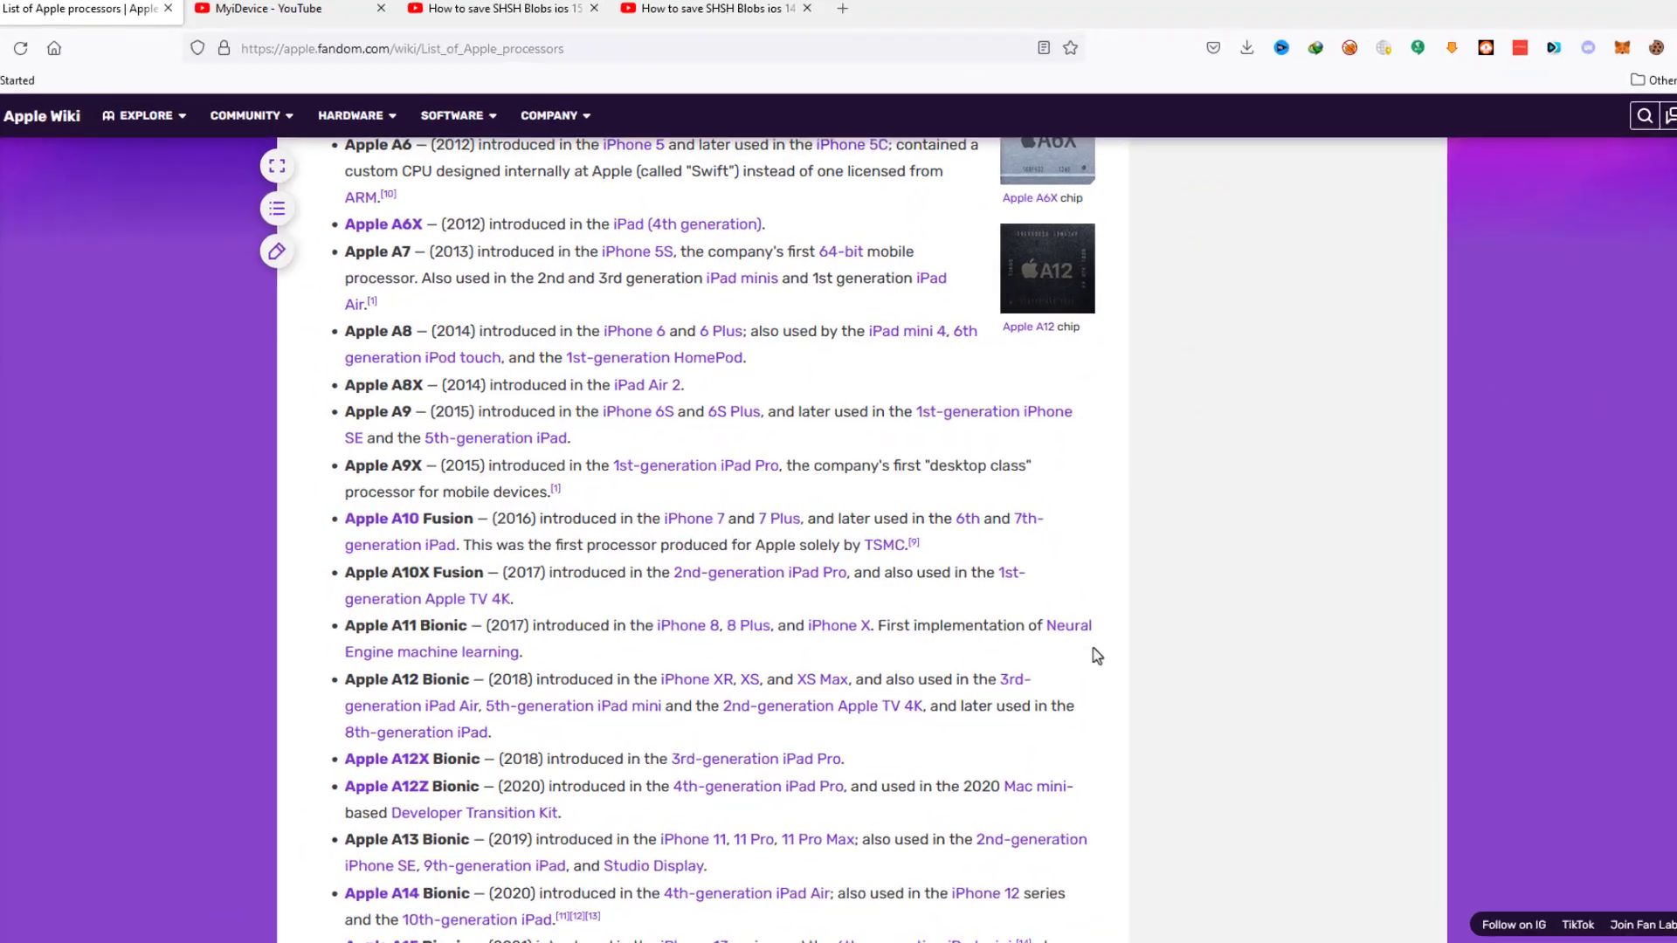
{"action": "mouse_move", "coordinate": [1087, 639]}
{"action": "left_mouse_down"}
{"action": "mouse_move", "coordinate": [572, 638]}
{"action": "mouse_move", "coordinate": [361, 529]}
{"action": "left_mouse_up"}
{"action": "left_click_drag", "start_coordinate": [82, 565], "coordinate": [101, 104]}
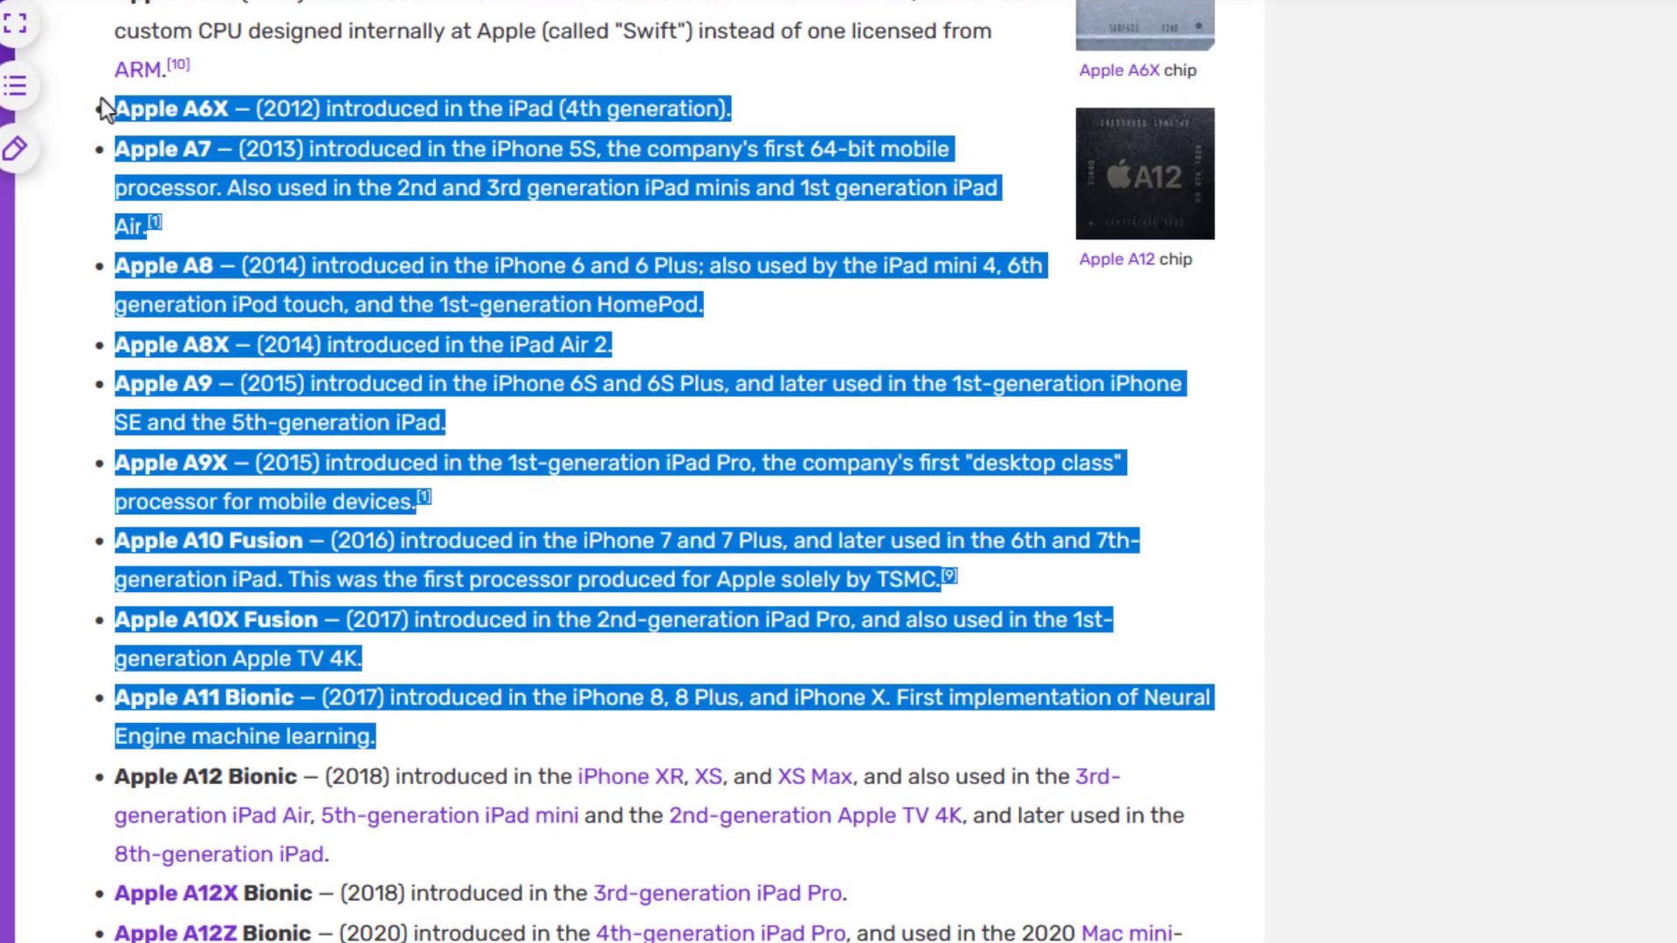
{"action": "left_click", "coordinate": [1564, 711]}
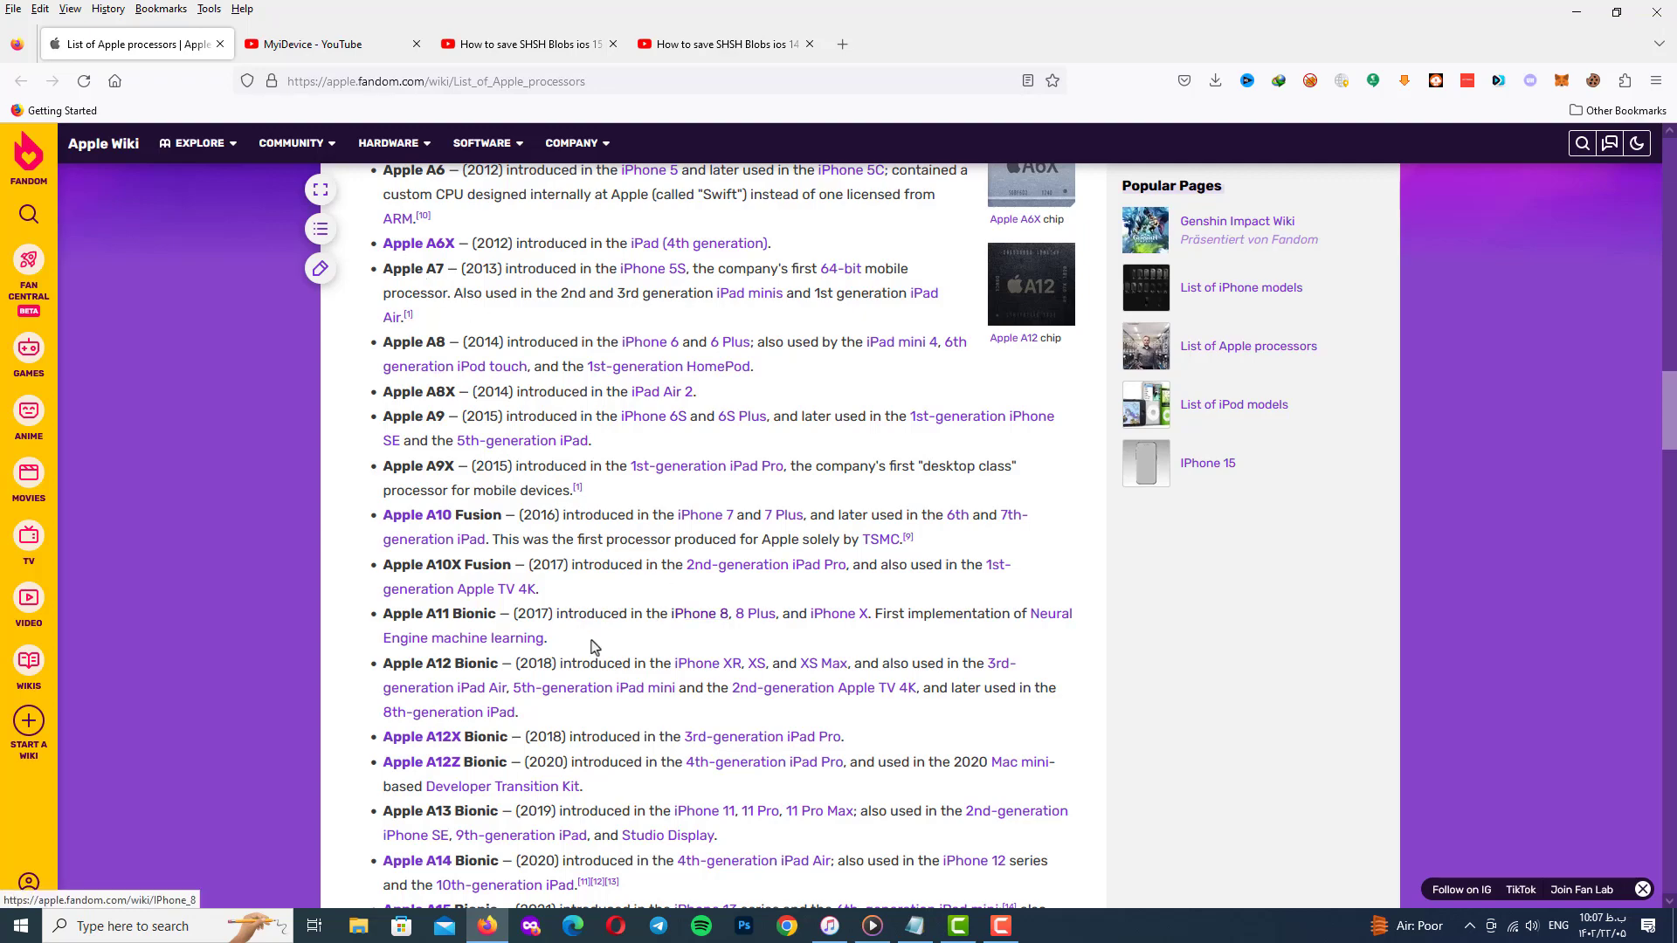
{"action": "mouse_move", "coordinate": [548, 640]}
{"action": "left_mouse_down"}
{"action": "mouse_move", "coordinate": [431, 637]}
{"action": "mouse_move", "coordinate": [448, 619]}
{"action": "left_mouse_up"}
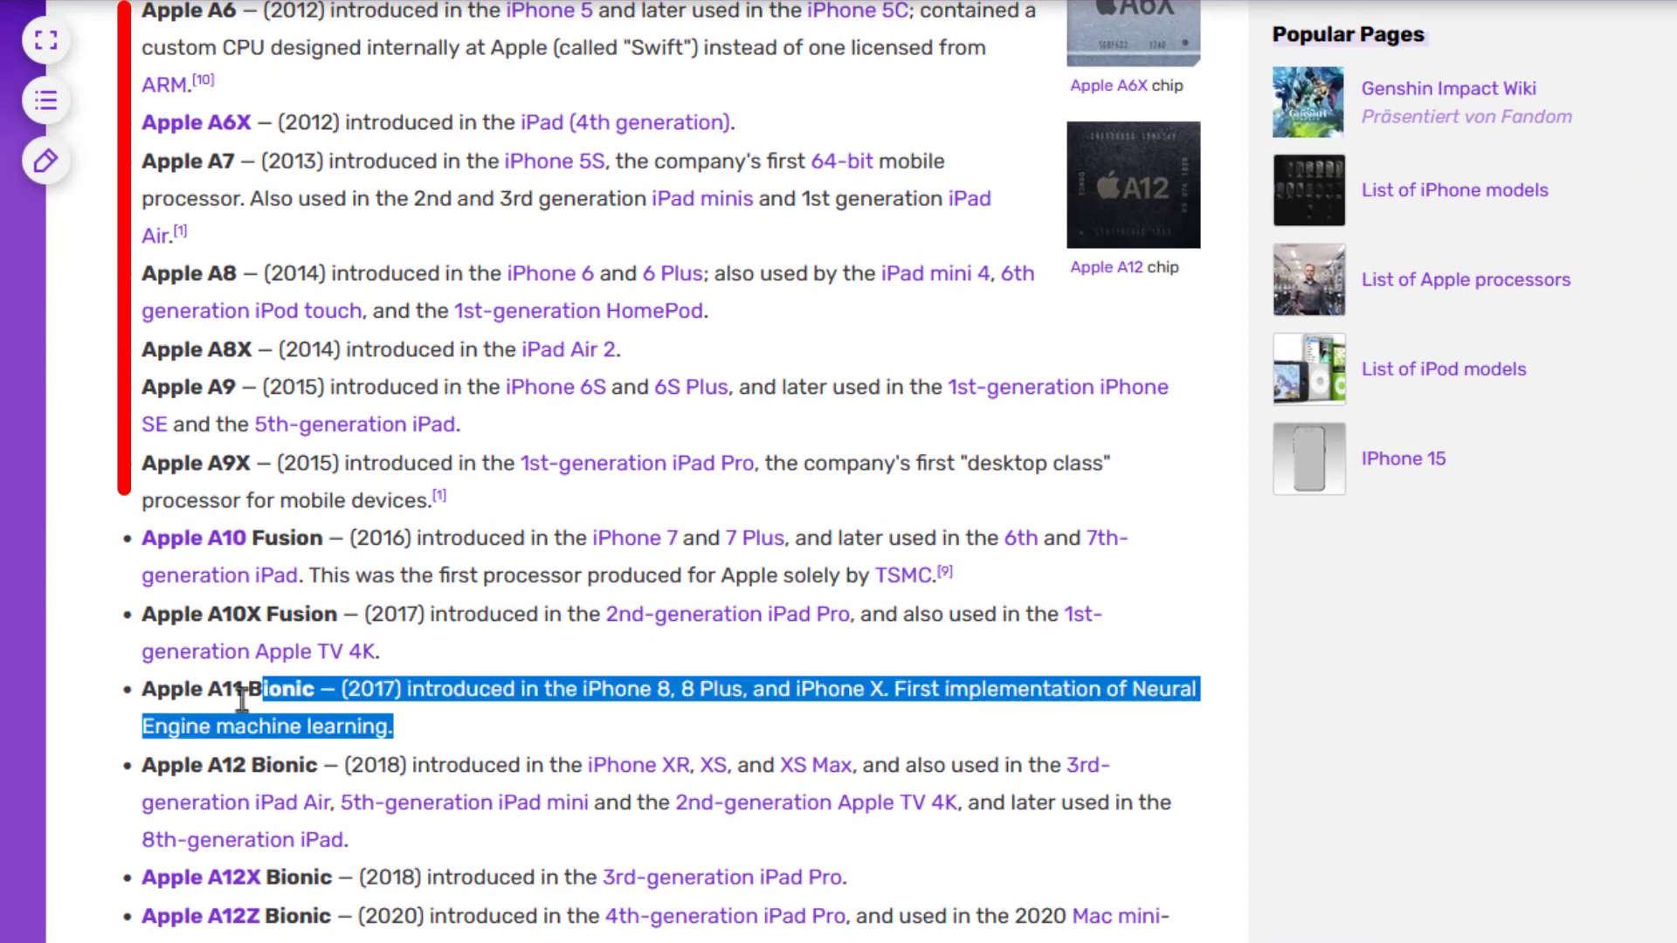
{"action": "mouse_move", "coordinate": [242, 699]}
{"action": "left_mouse_down"}
{"action": "mouse_move", "coordinate": [131, 542]}
{"action": "mouse_move", "coordinate": [109, 65]}
{"action": "left_mouse_up"}
Clear the processor list selection and leave the browser for the desktop
{"action": "left_click", "coordinate": [789, 325]}
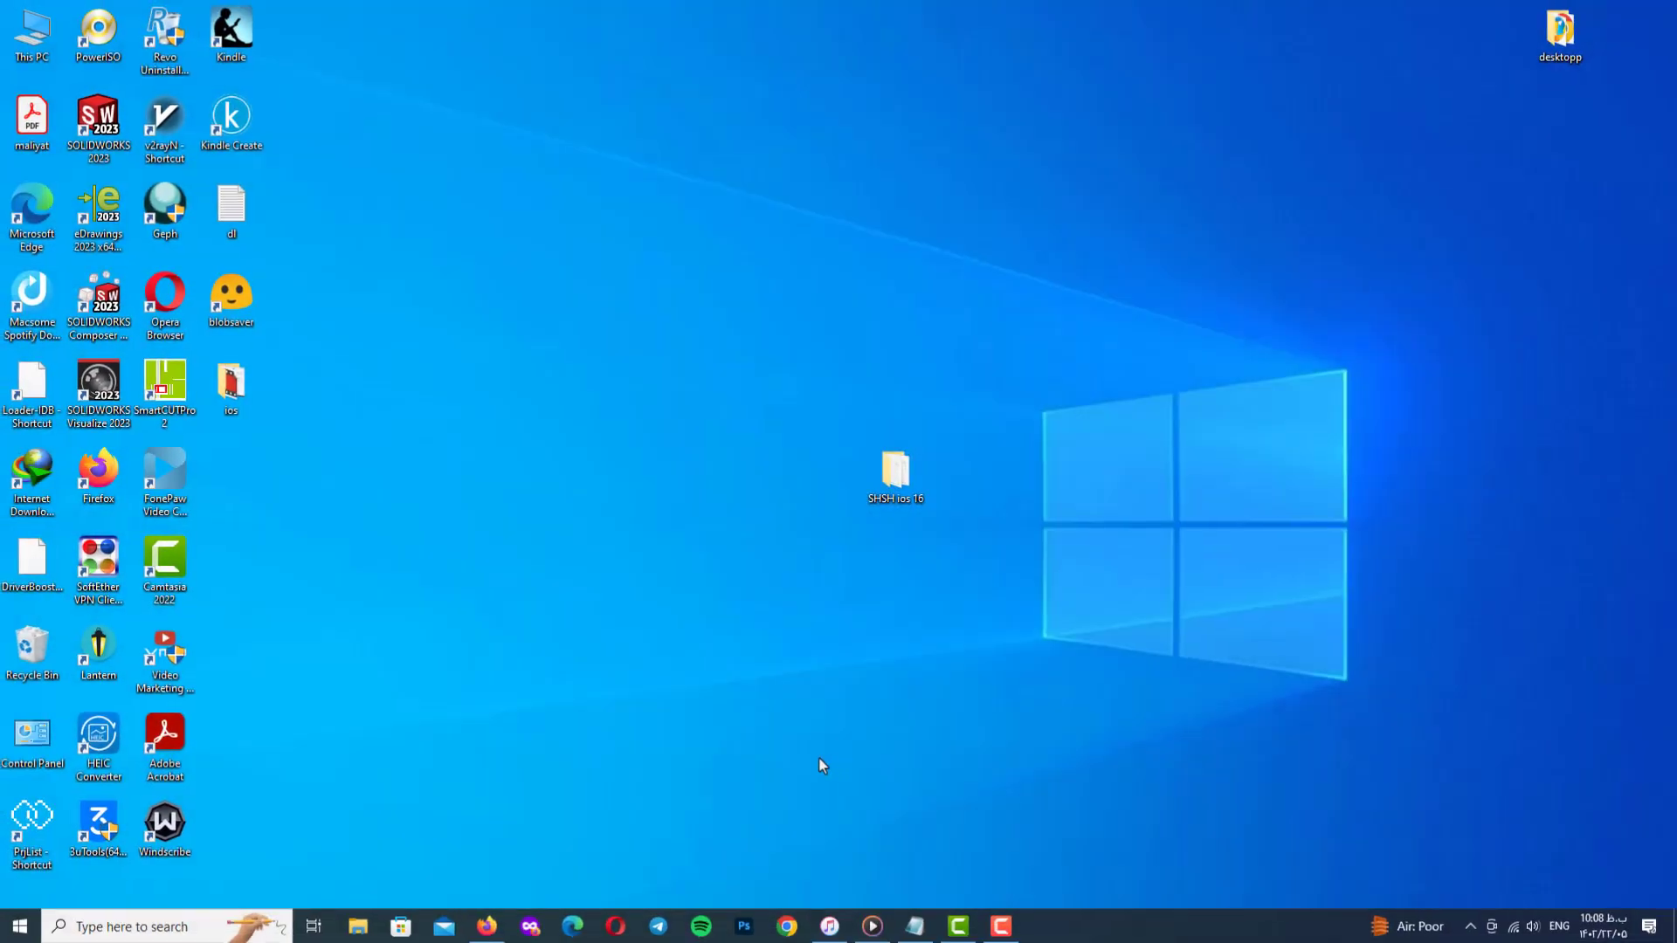
Search Microsoft Store for 'itunes', view its already-installed iTunes page, then minimize the Store
{"action": "left_click", "coordinate": [401, 925]}
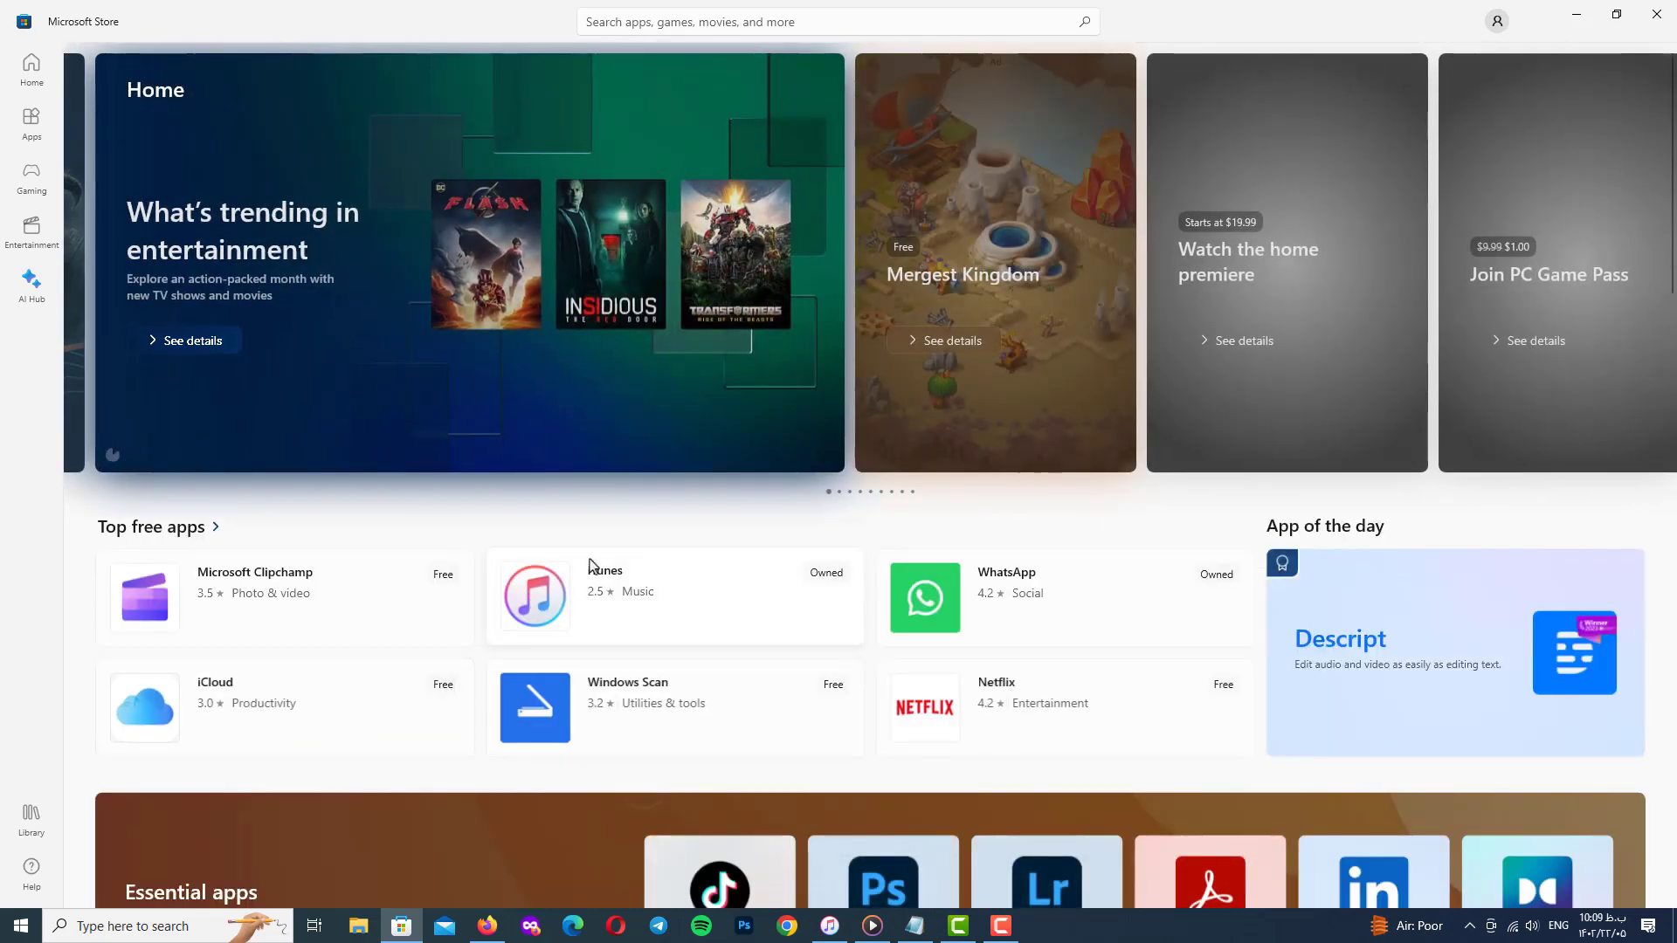
{"action": "left_click", "coordinate": [742, 23]}
{"action": "left_click", "coordinate": [656, 77]}
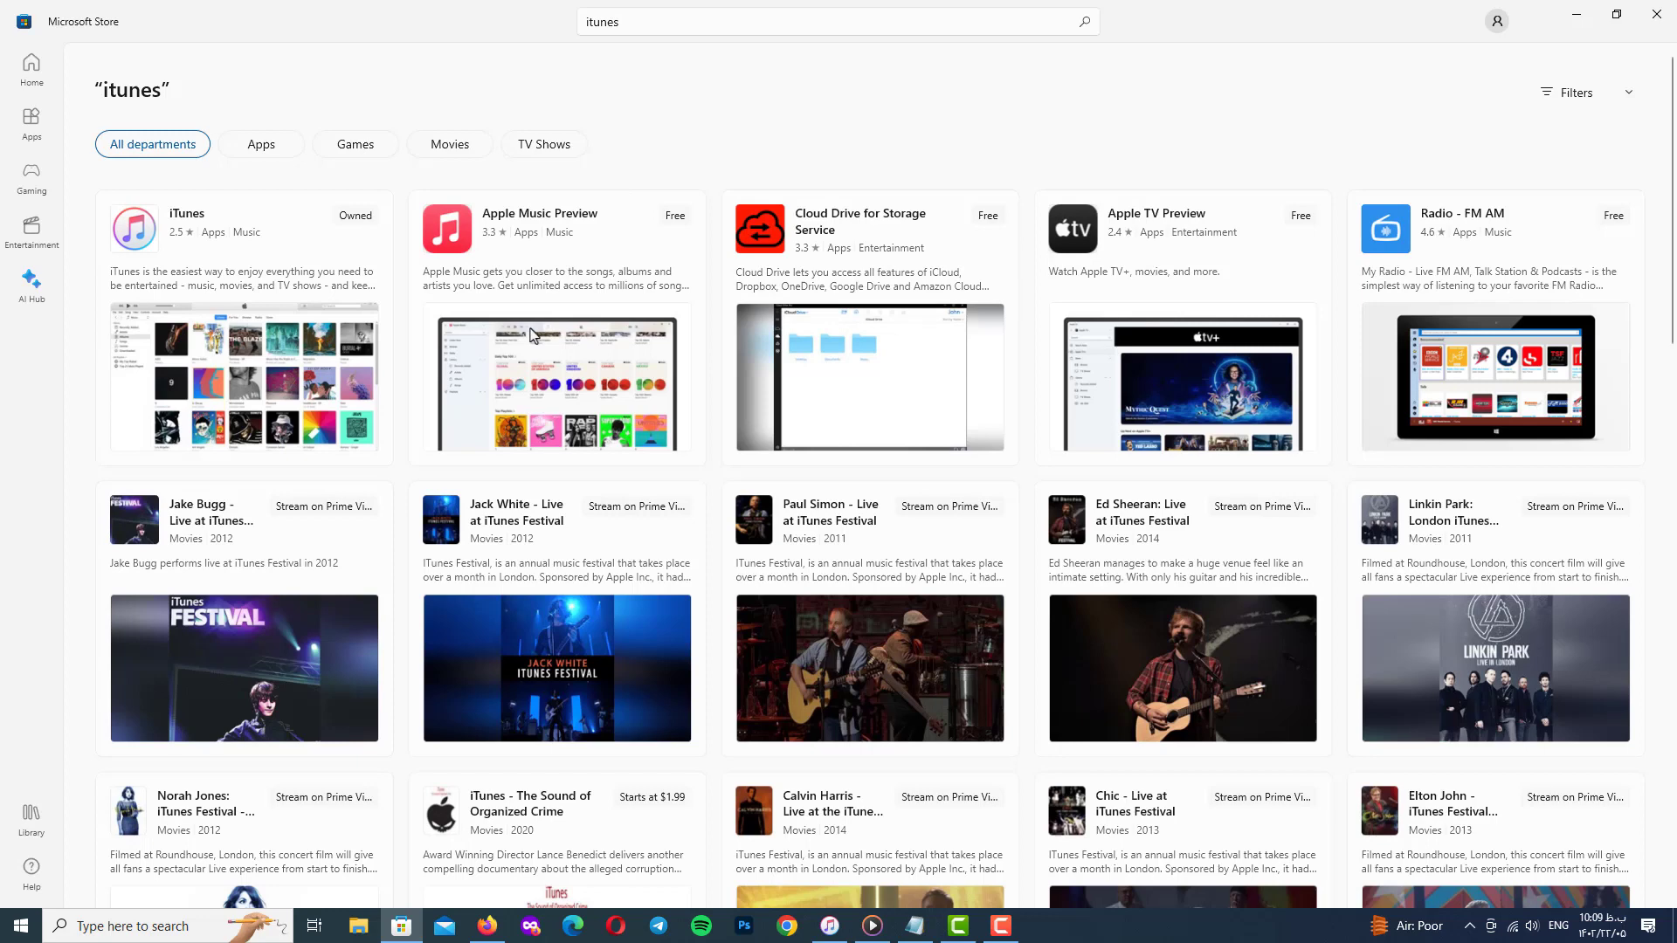
{"action": "left_click", "coordinate": [328, 247]}
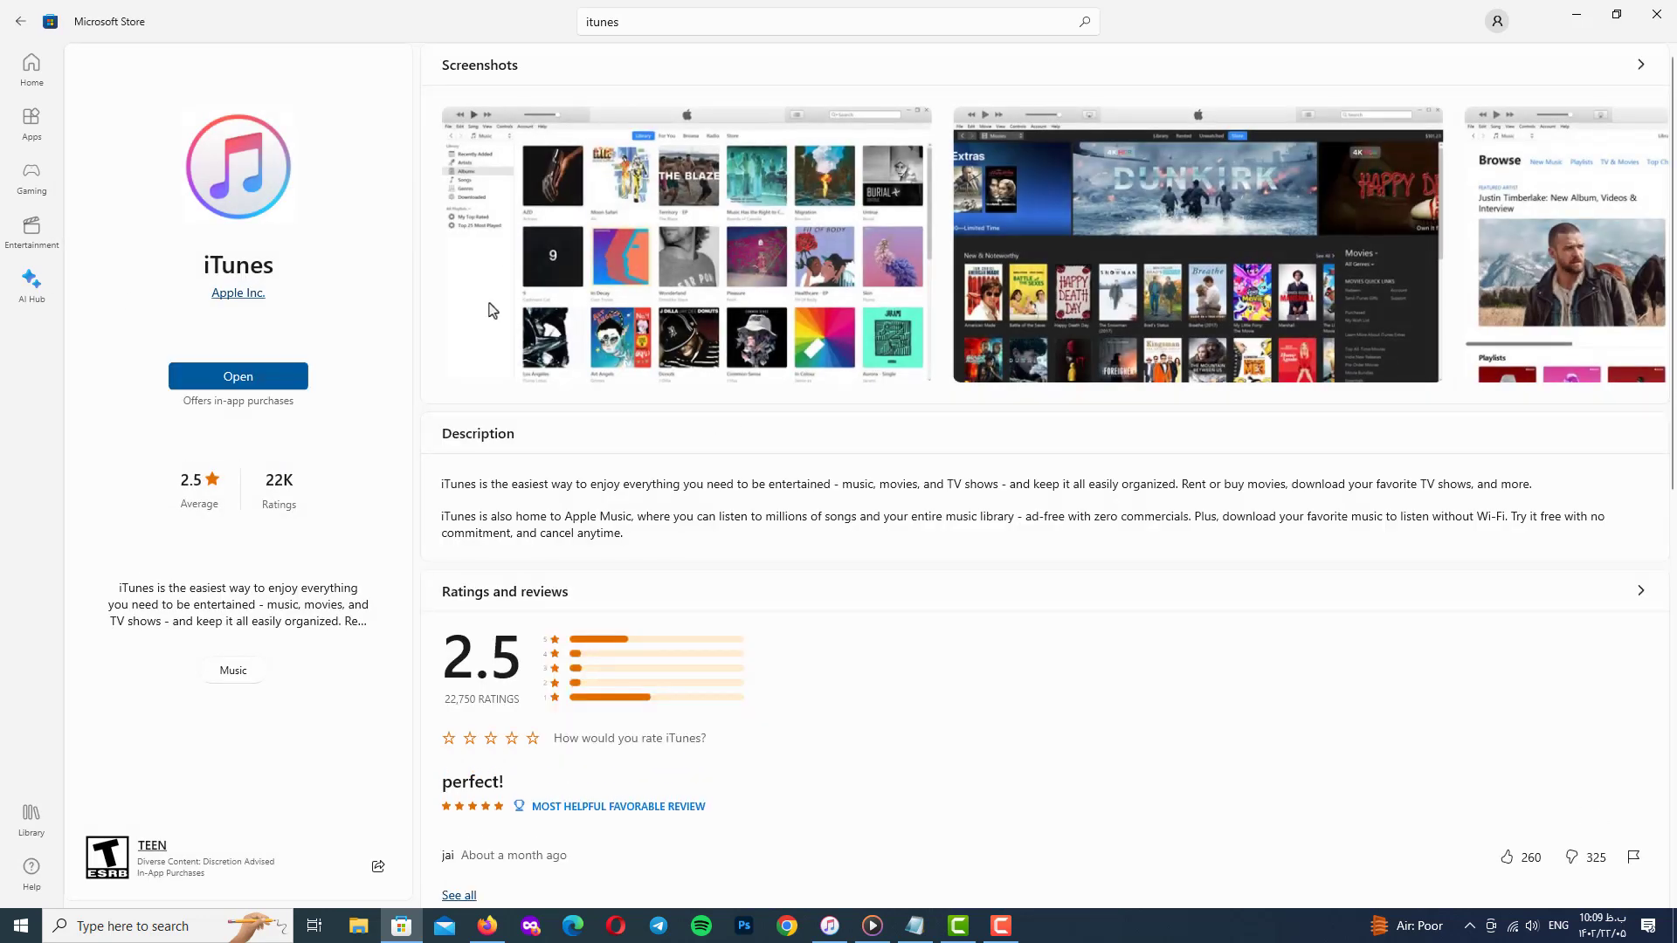
{"action": "left_click", "coordinate": [1577, 24]}
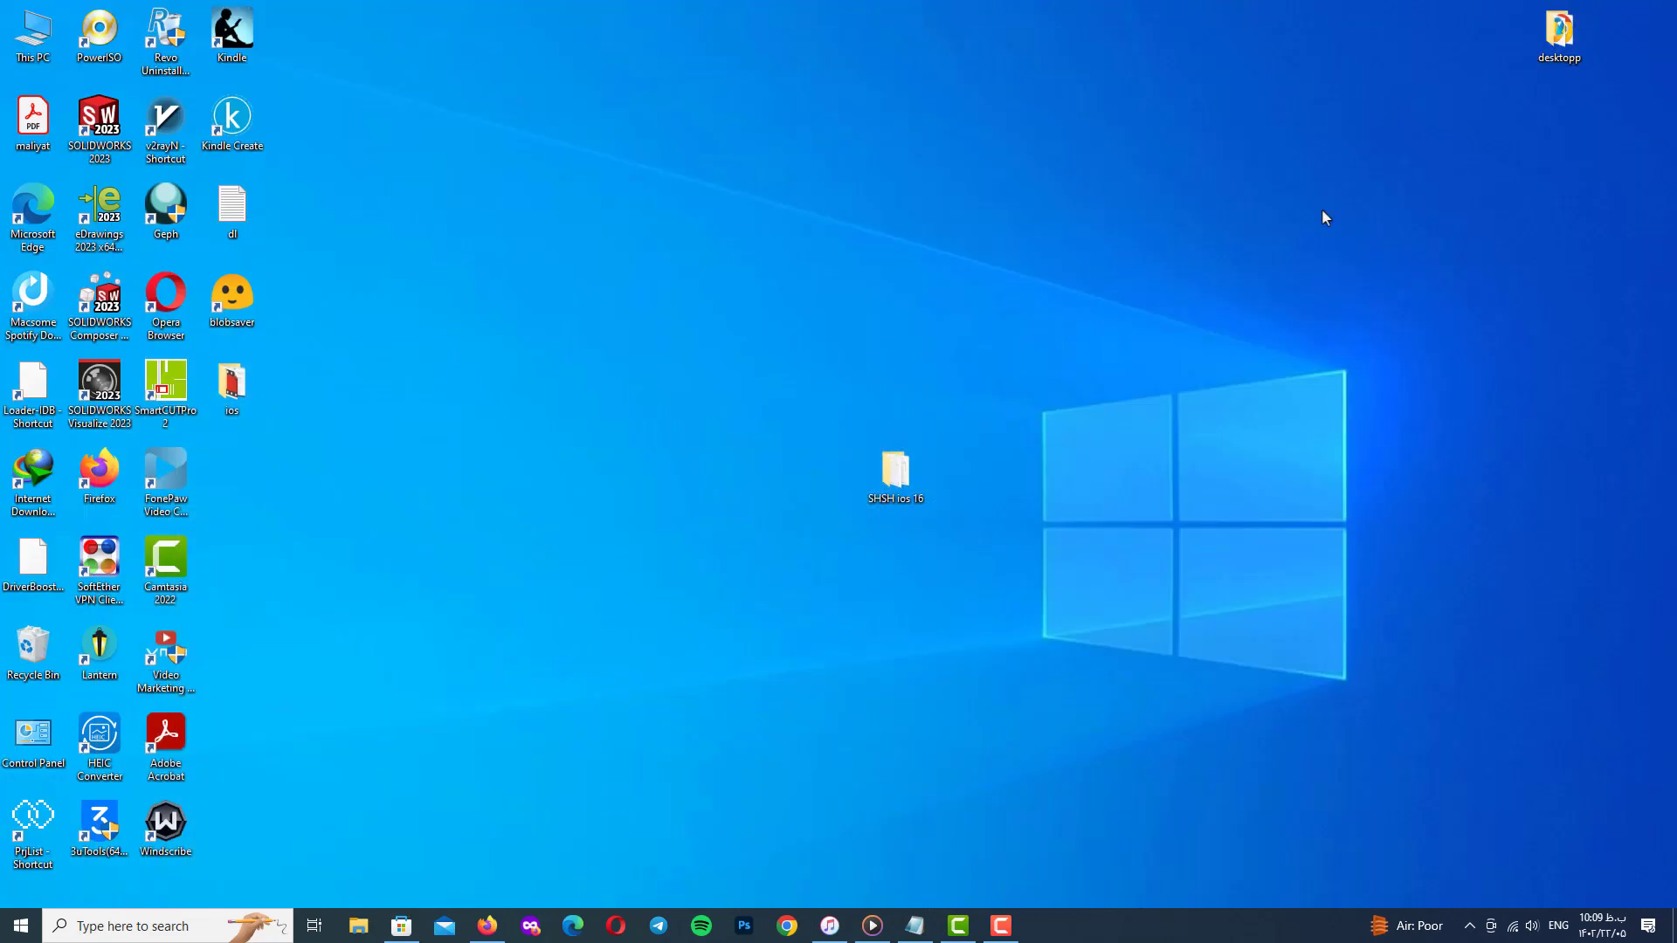
Restore the iTunes window from the taskbar and move it to the left
{"action": "left_click", "coordinate": [830, 926]}
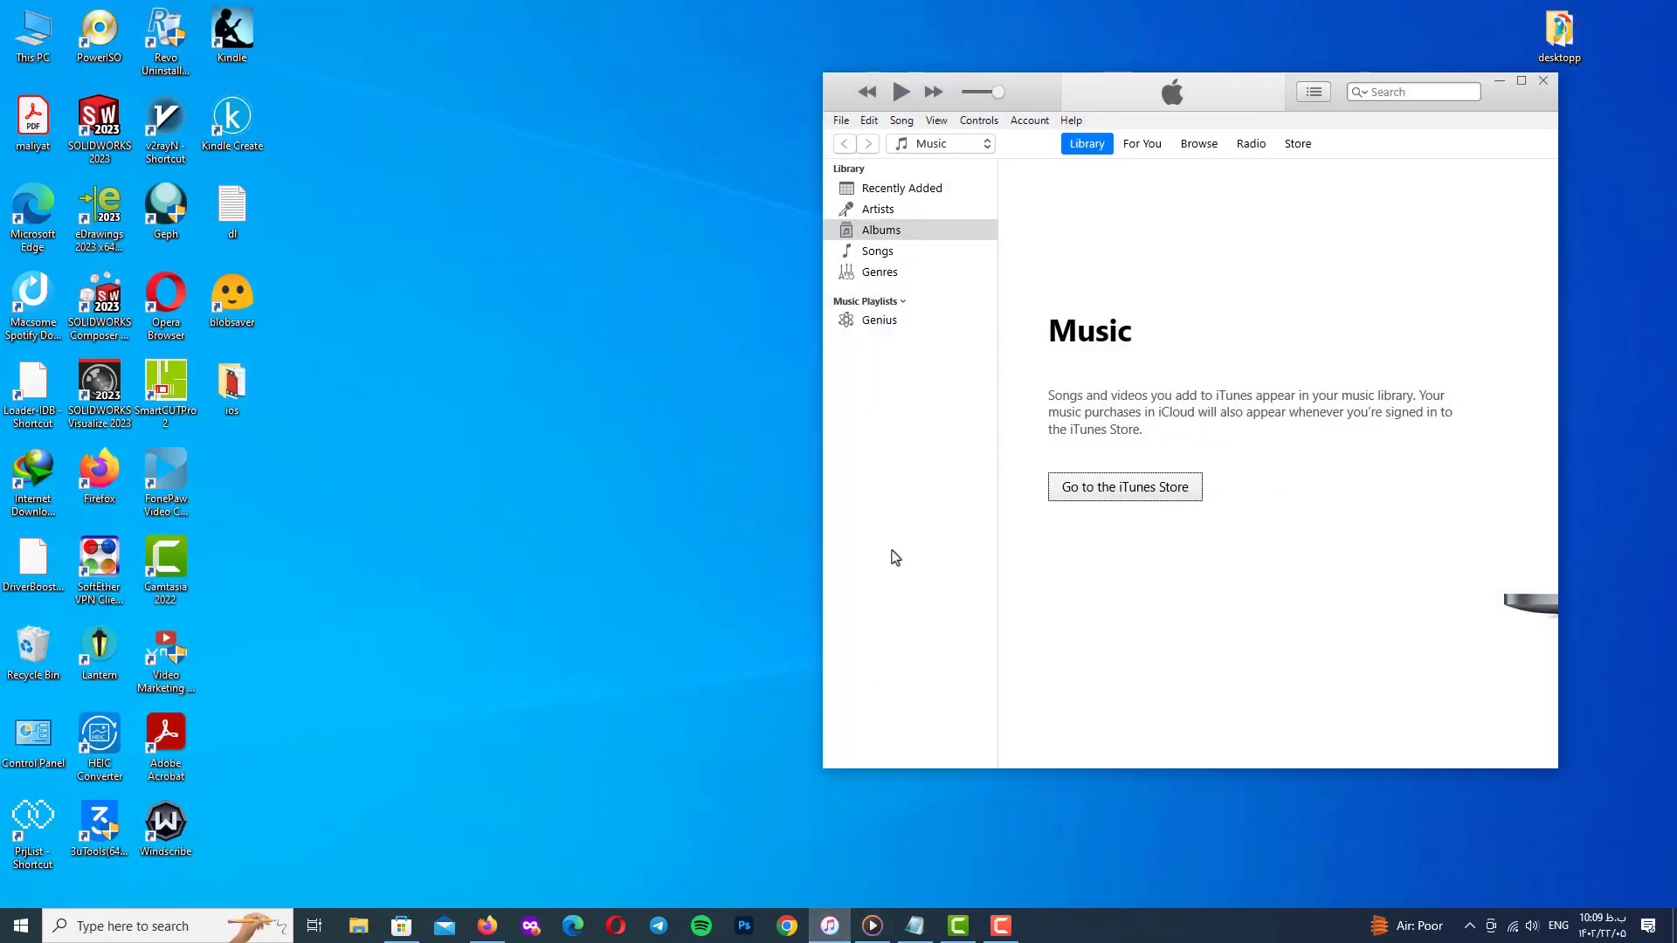
{"action": "left_click_drag", "start_coordinate": [1254, 96], "coordinate": [1066, 96]}
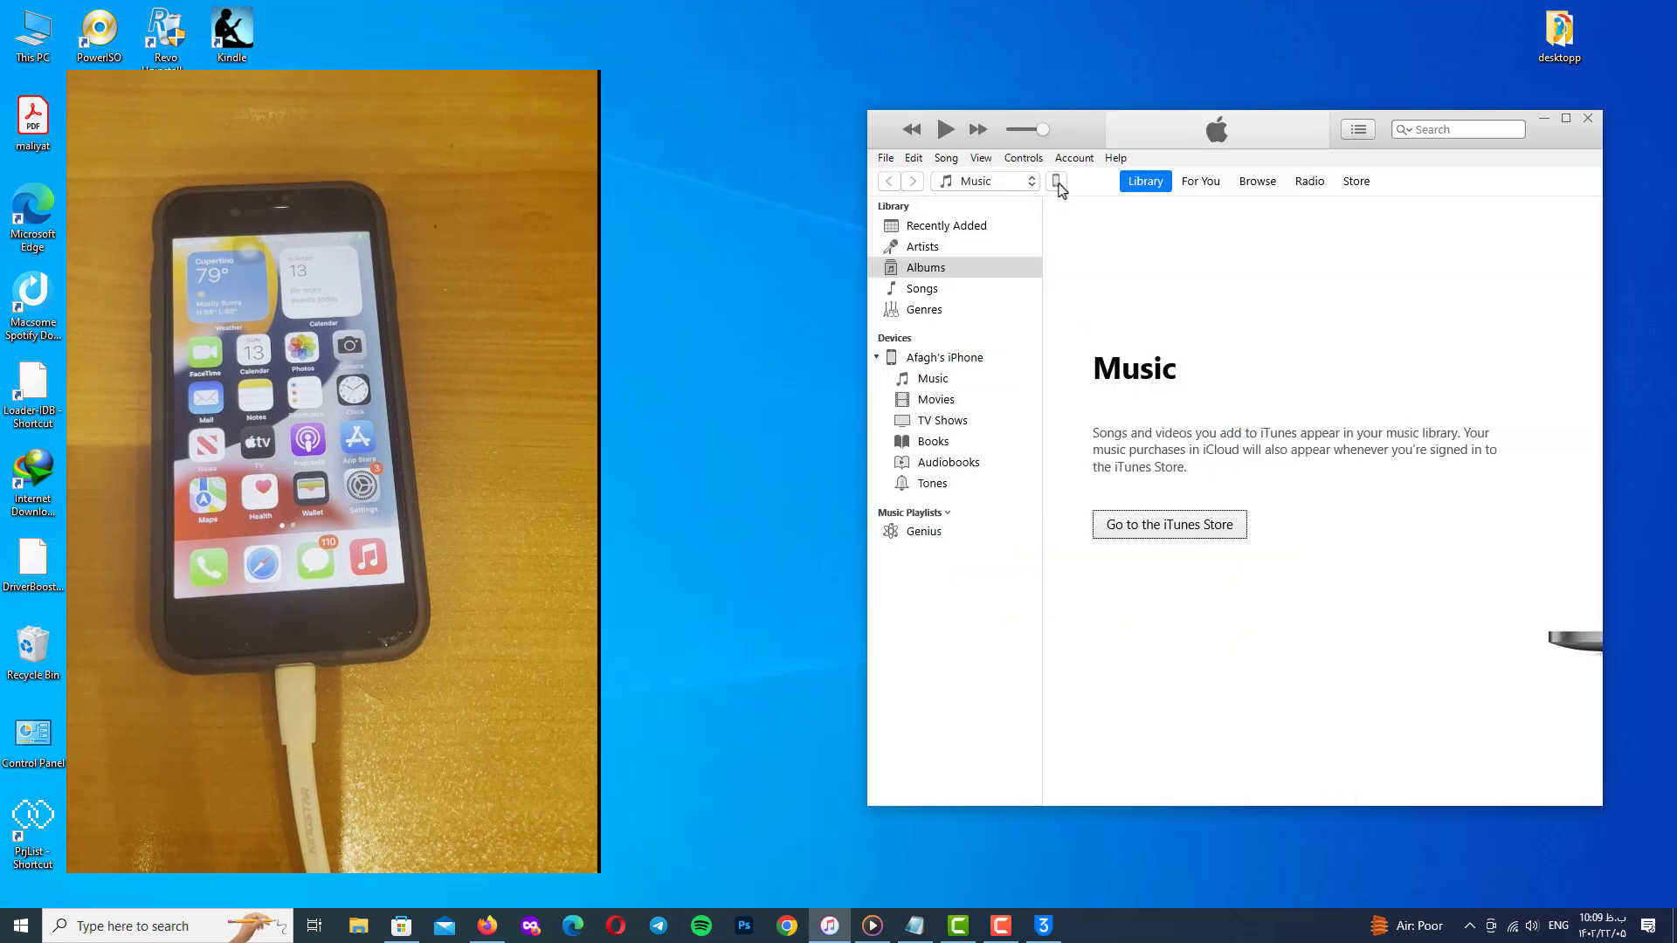
Open the connected iPhone 7's summary page and maximize iTunes
{"action": "left_click", "coordinate": [1056, 182]}
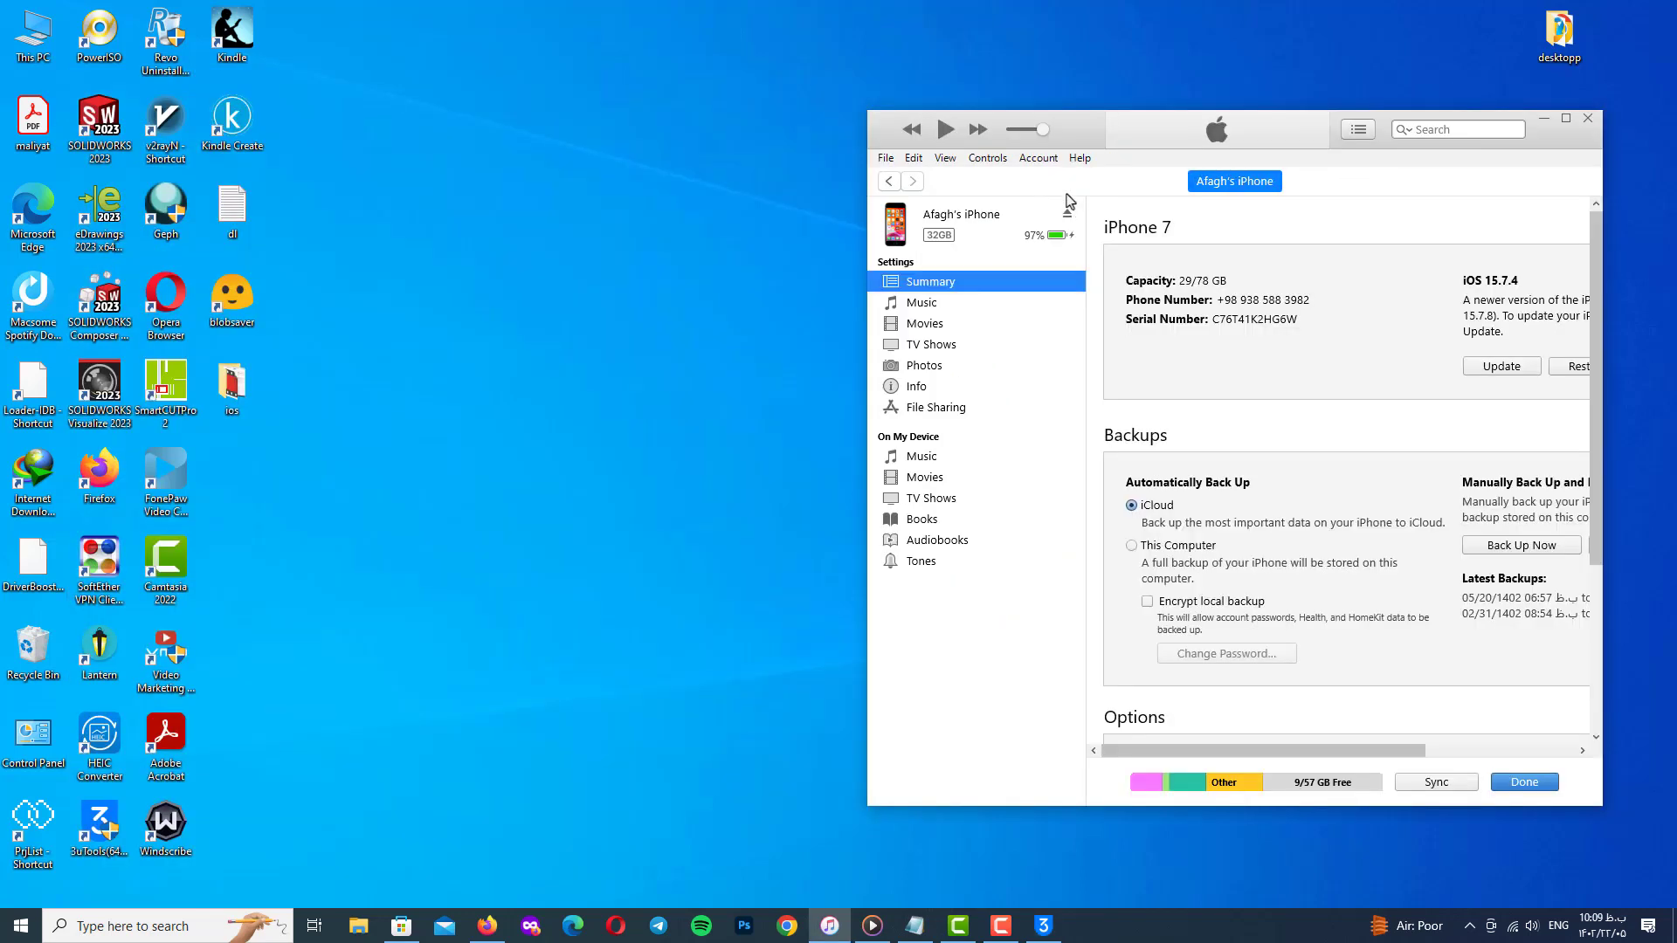
{"action": "left_click_drag", "start_coordinate": [1316, 146], "coordinate": [1262, 112]}
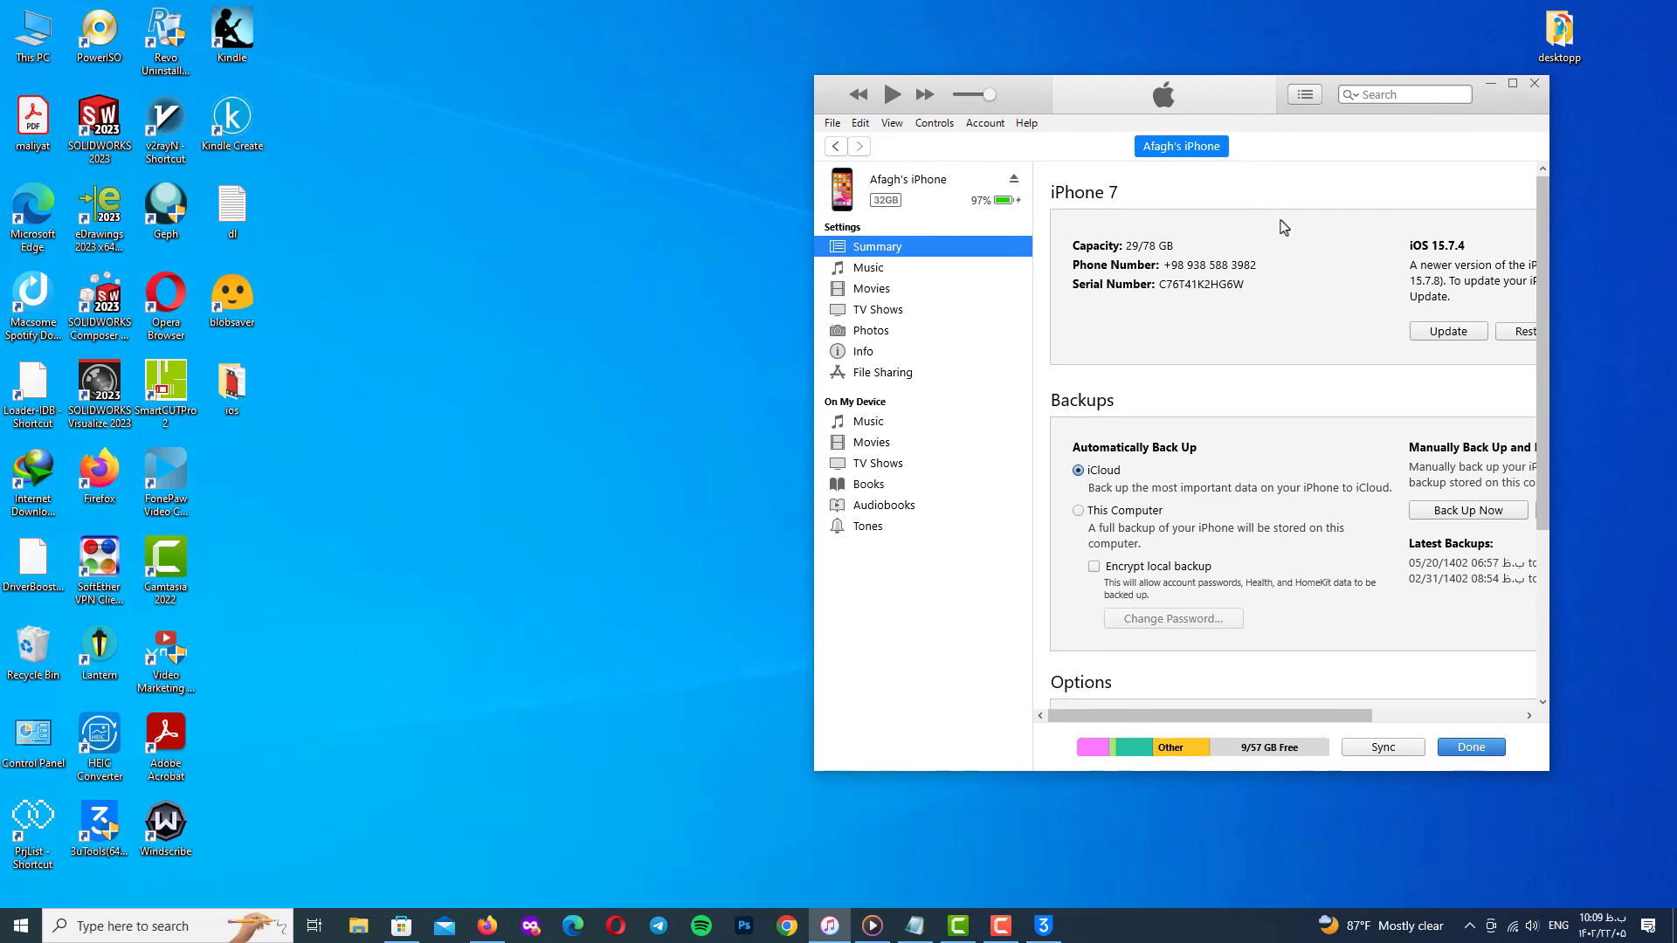
{"action": "left_click", "coordinate": [1511, 86]}
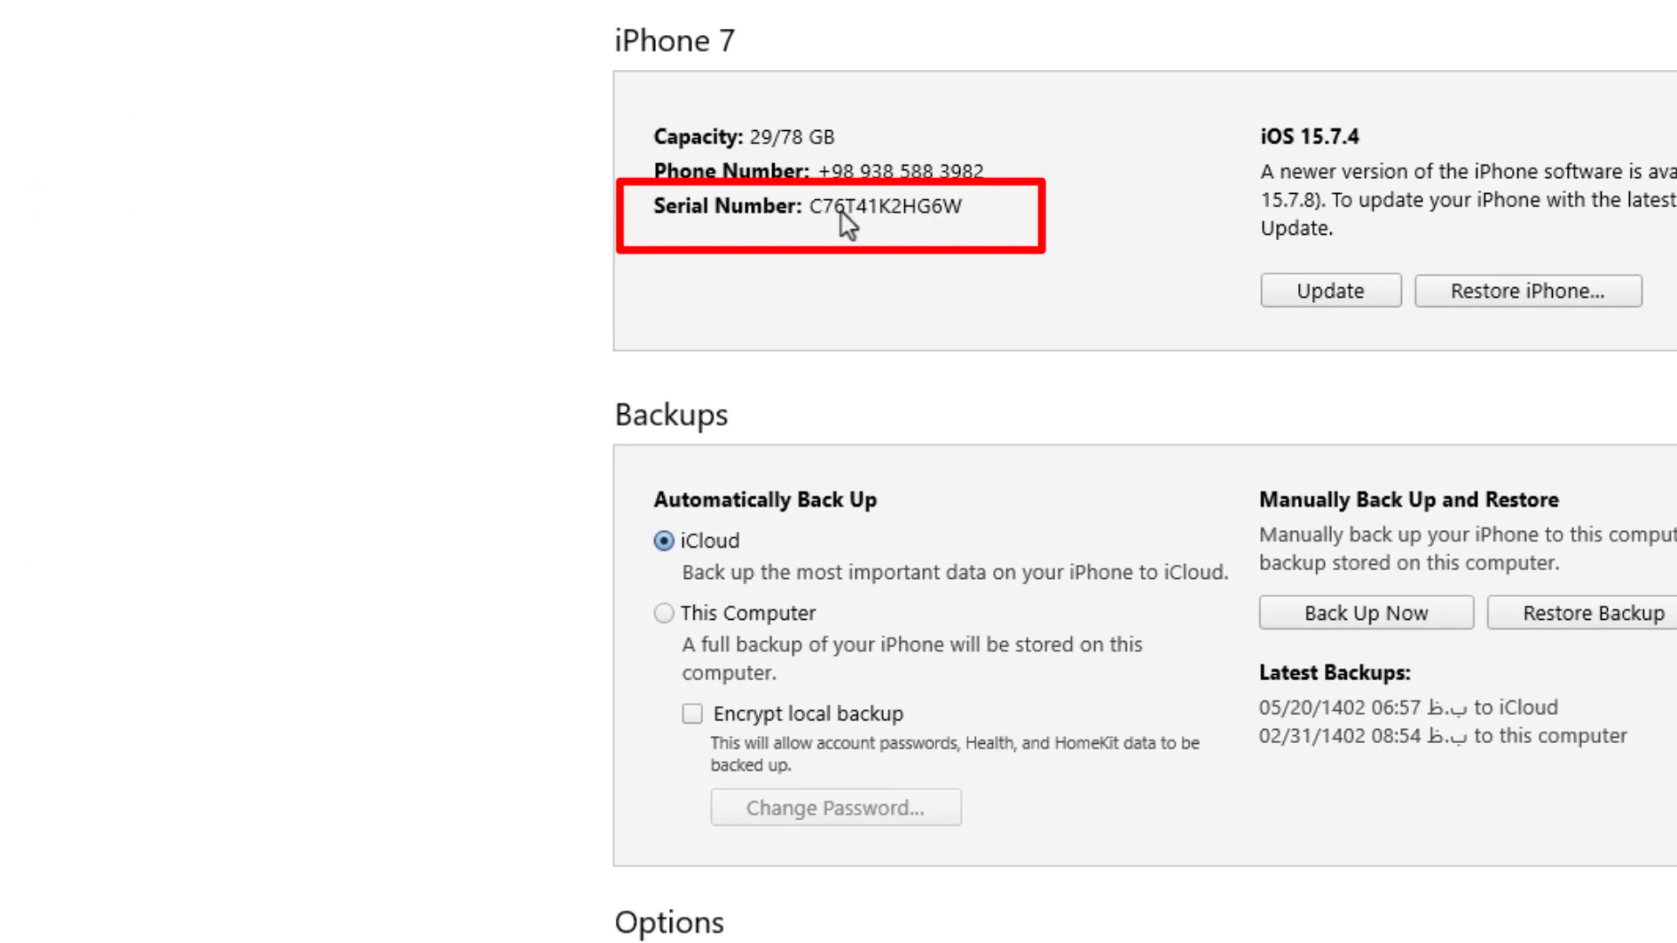
Cycle the Serial Number line through UDID and model identifier until it shows the ECID, then right-click it to copy
{"action": "left_click", "coordinate": [734, 213]}
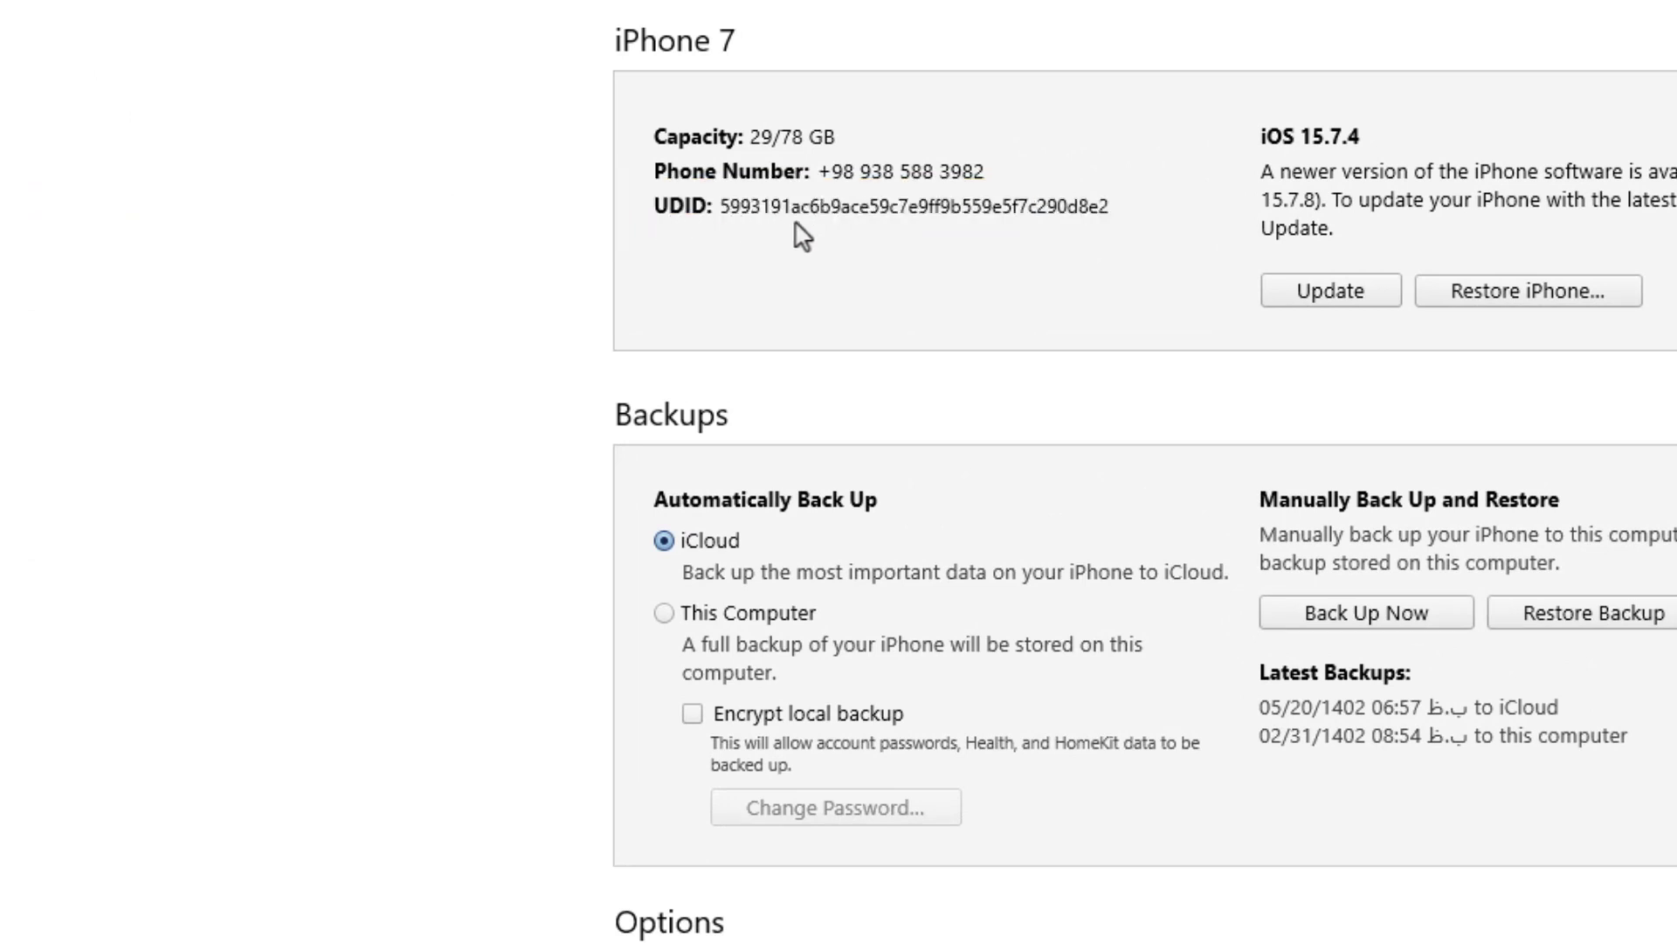
{"action": "left_click", "coordinate": [676, 210]}
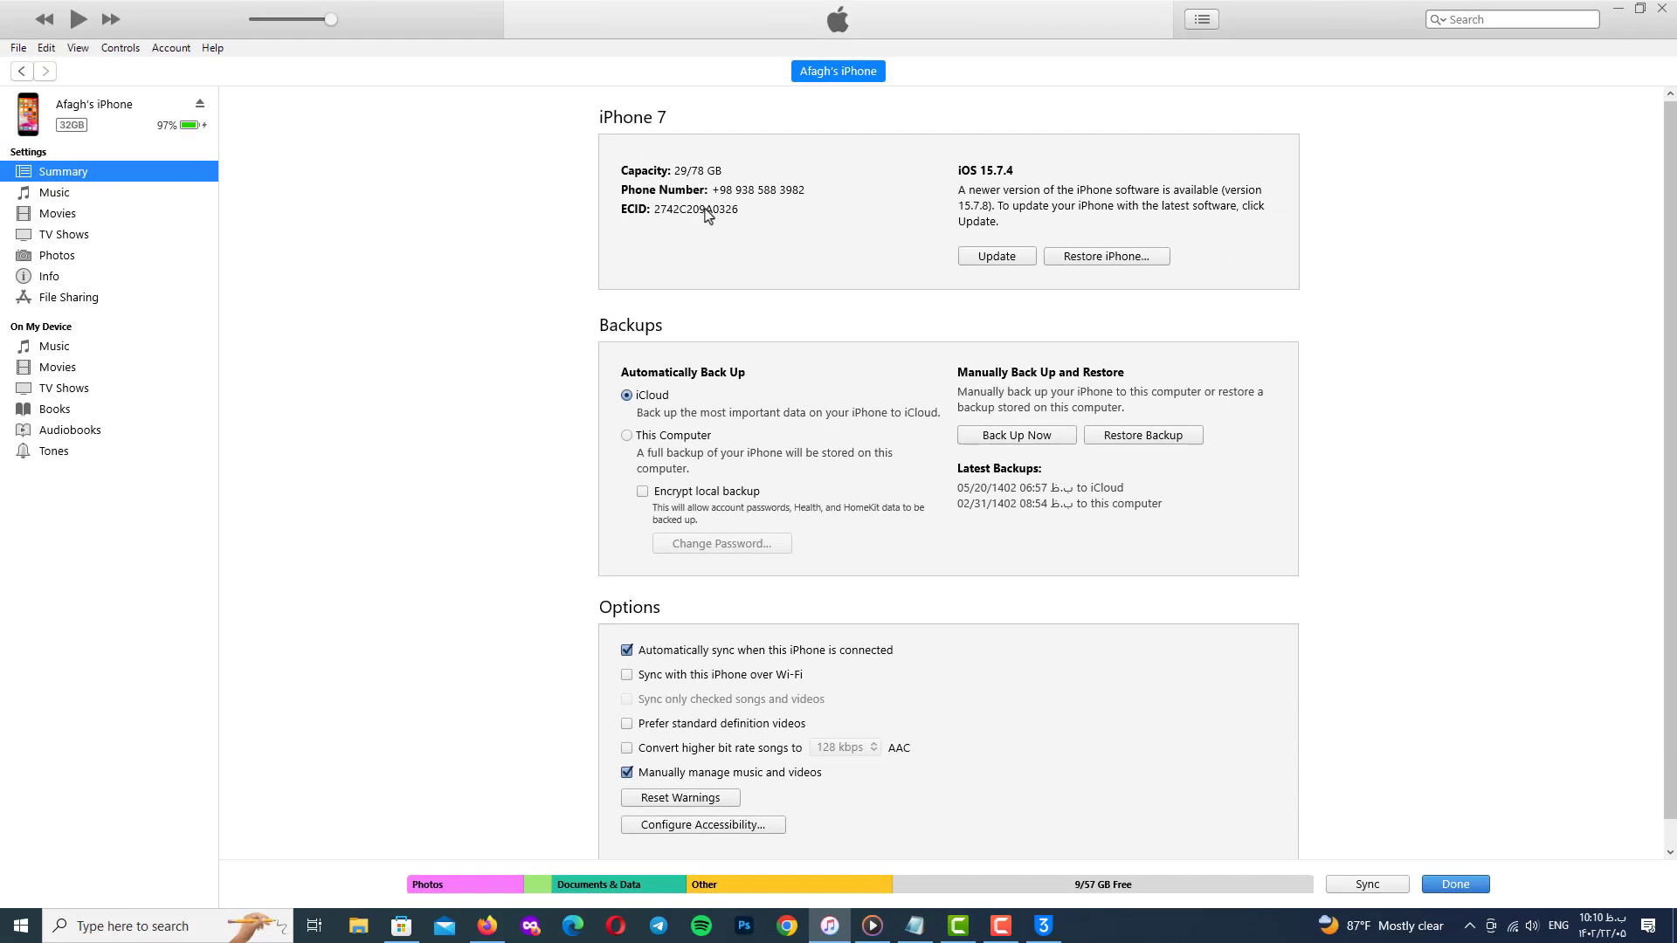
{"action": "left_click", "coordinate": [692, 216]}
{"action": "left_click", "coordinate": [654, 215]}
{"action": "left_click", "coordinate": [678, 215]}
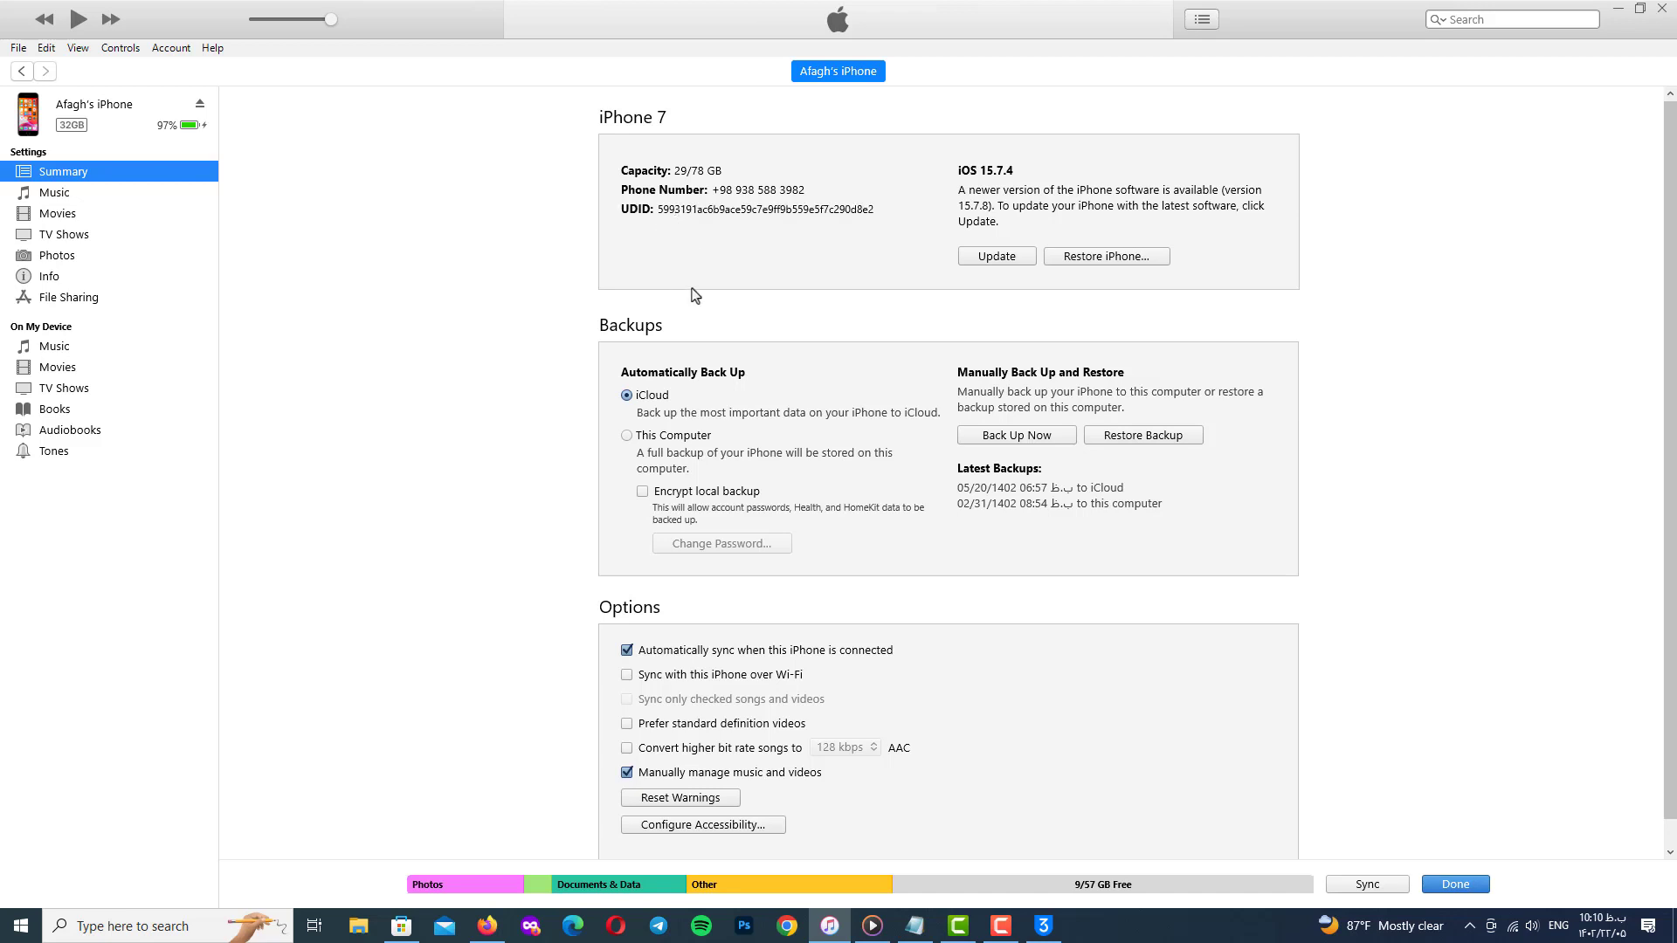
{"action": "left_click", "coordinate": [696, 215]}
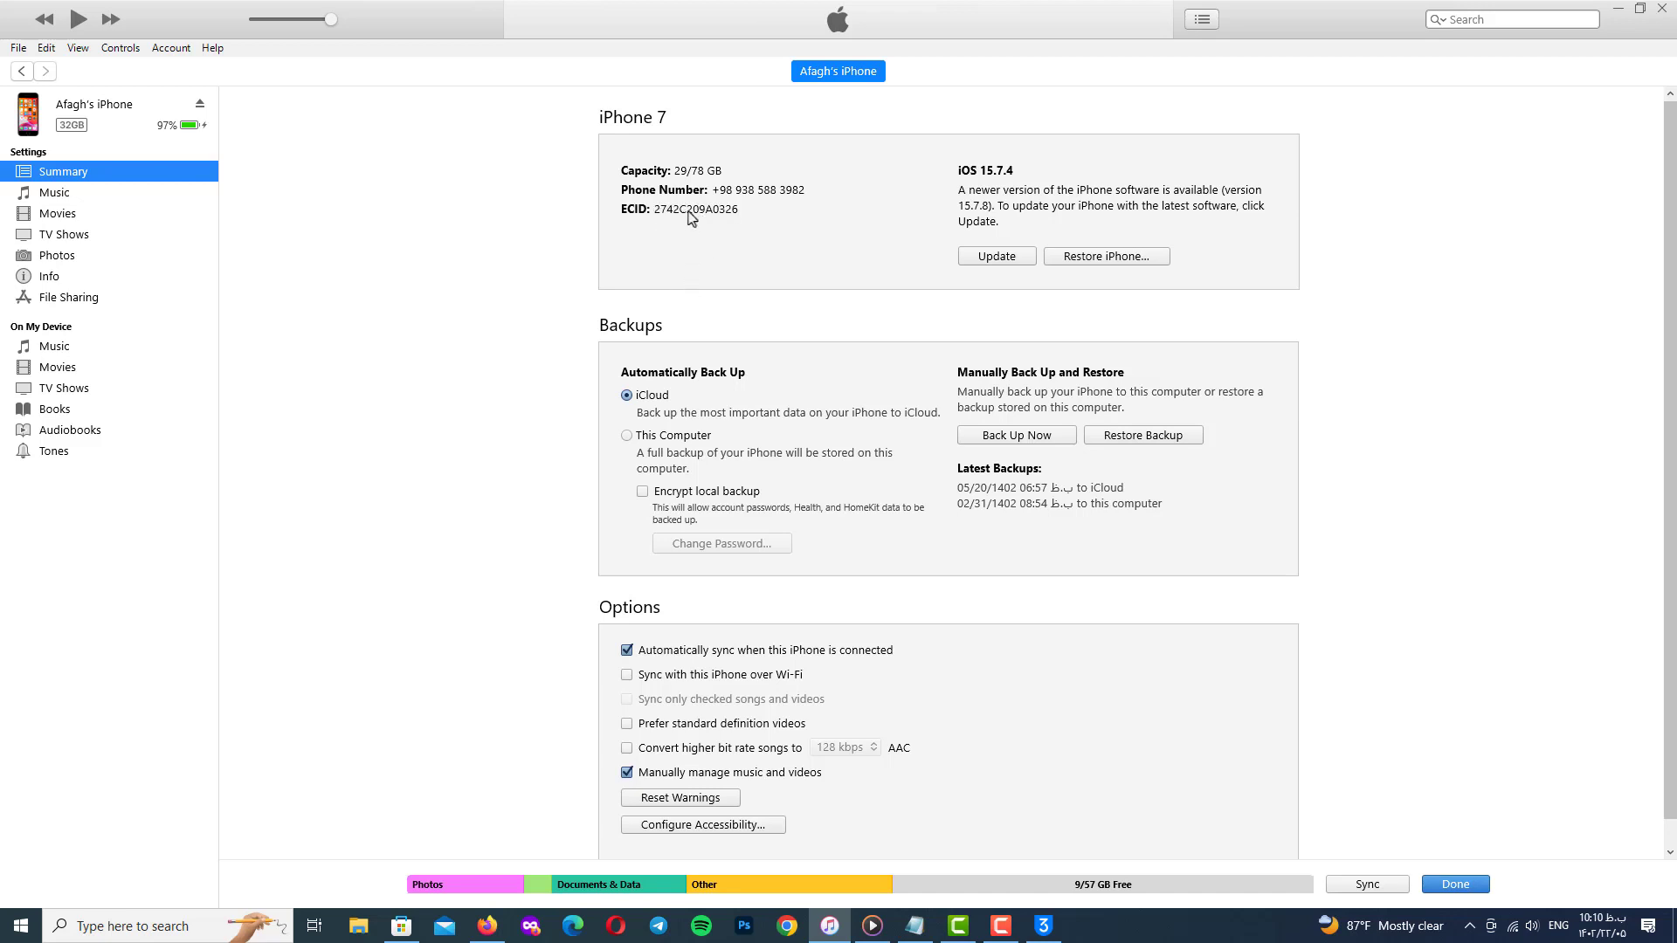
{"action": "right_click", "coordinate": [692, 217]}
Copy the ECID, paste it into the blank Notepad note, and minimize Notepad
{"action": "left_click", "coordinate": [751, 218]}
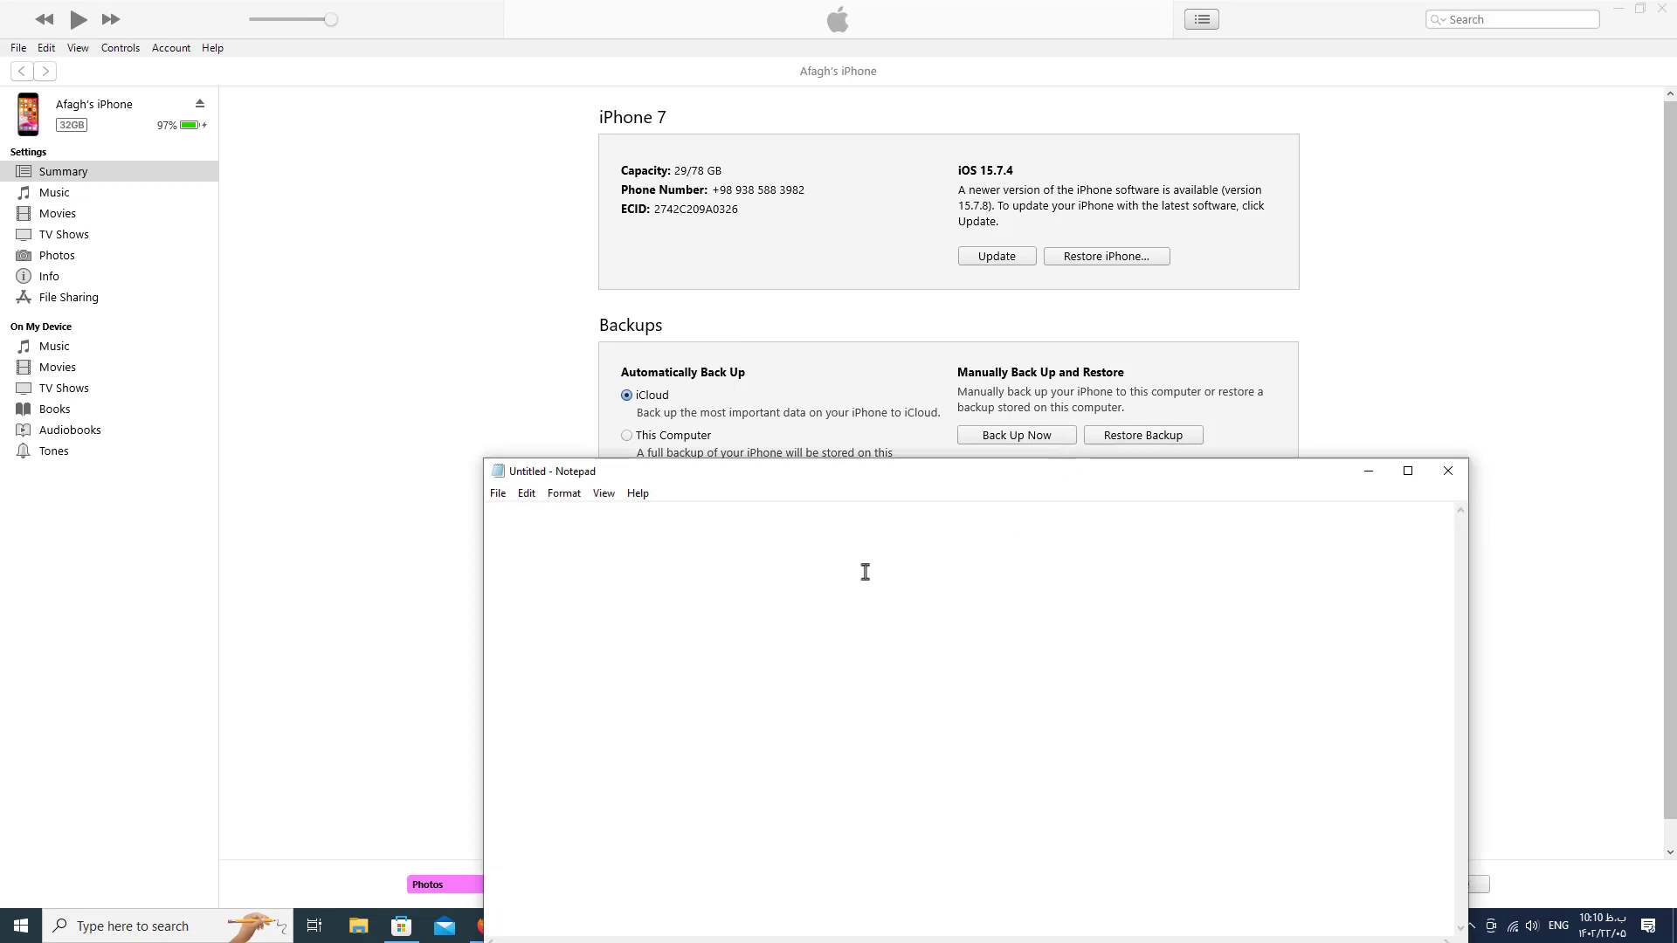
{"action": "right_click", "coordinate": [864, 572]}
{"action": "left_click", "coordinate": [891, 643]}
{"action": "left_click", "coordinate": [1368, 471]}
Copy model identifier iPhone9,1 and paste it on a new line in the note
{"action": "left_click", "coordinate": [715, 217]}
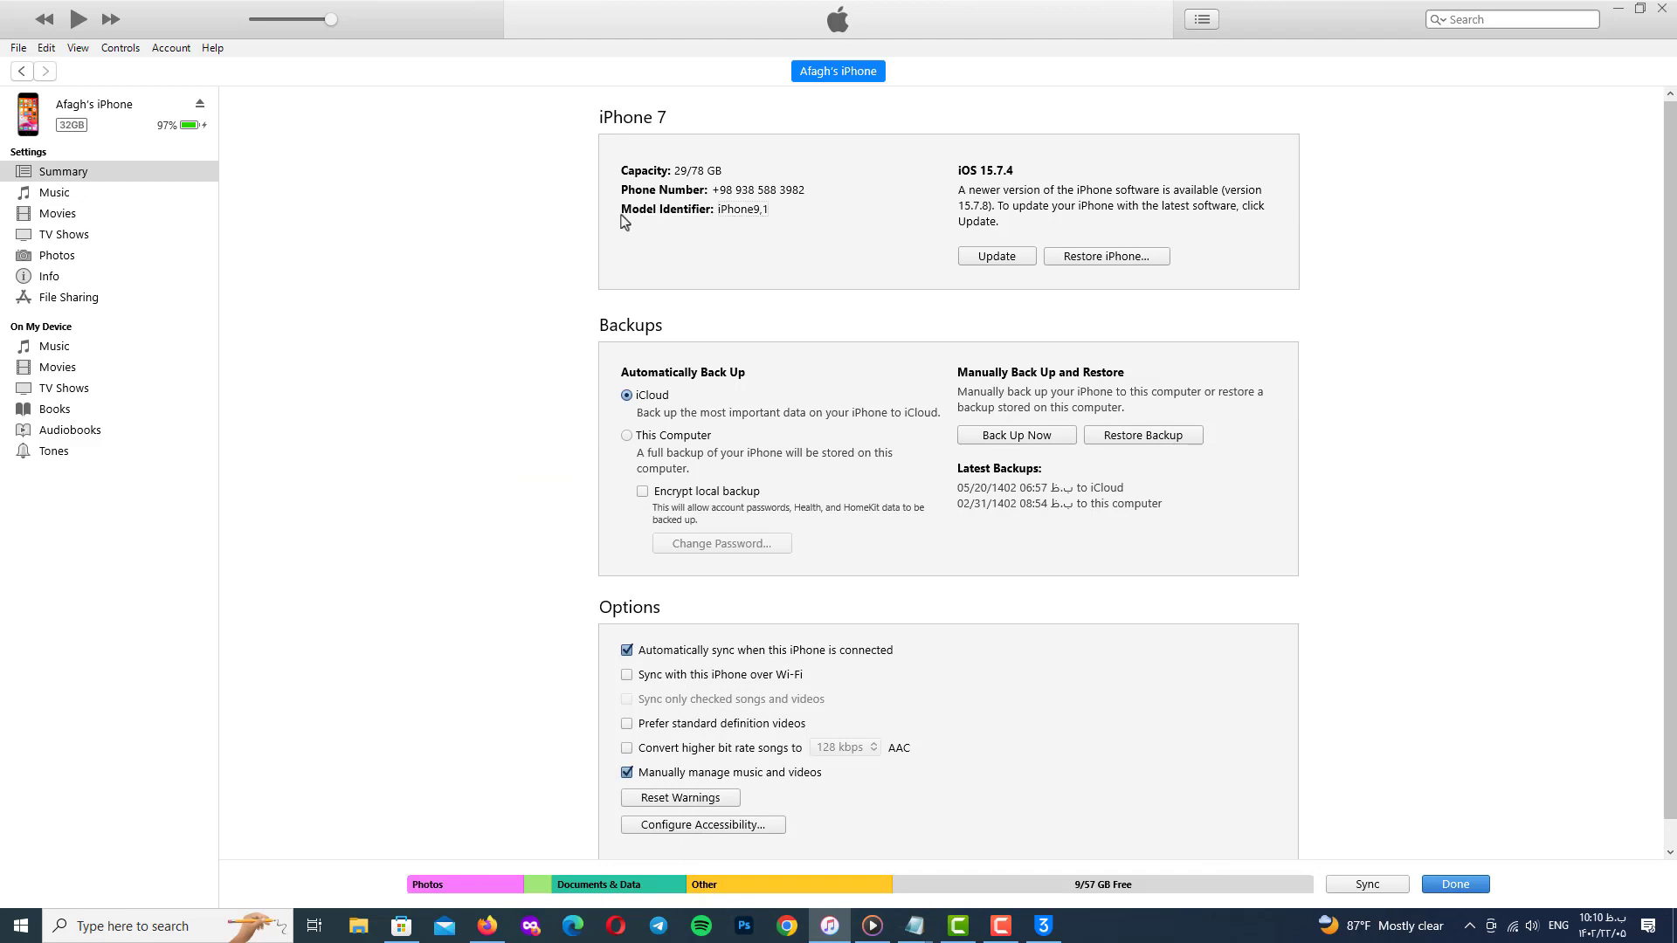
{"action": "right_click", "coordinate": [732, 216]}
{"action": "left_click", "coordinate": [747, 231]}
{"action": "mouse_move", "coordinate": [917, 922]}
{"action": "left_click", "coordinate": [821, 865]}
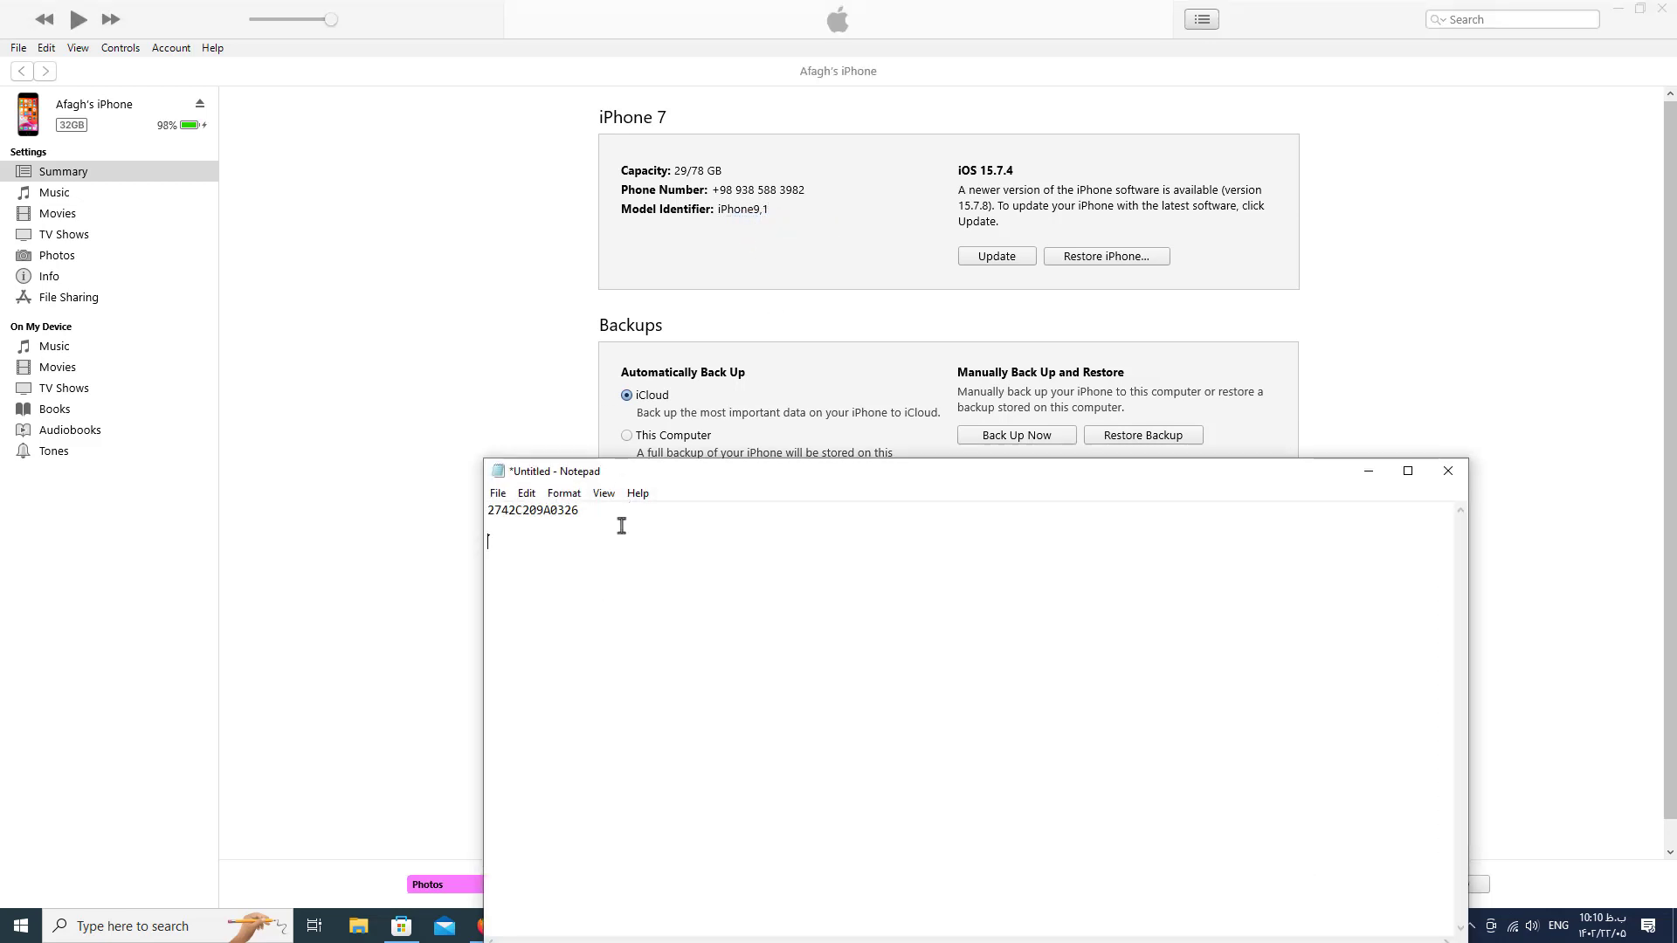
{"action": "key", "text": "Return"}
{"action": "key", "text": "Return"}
{"action": "type", "text": "iPhone9,1"}
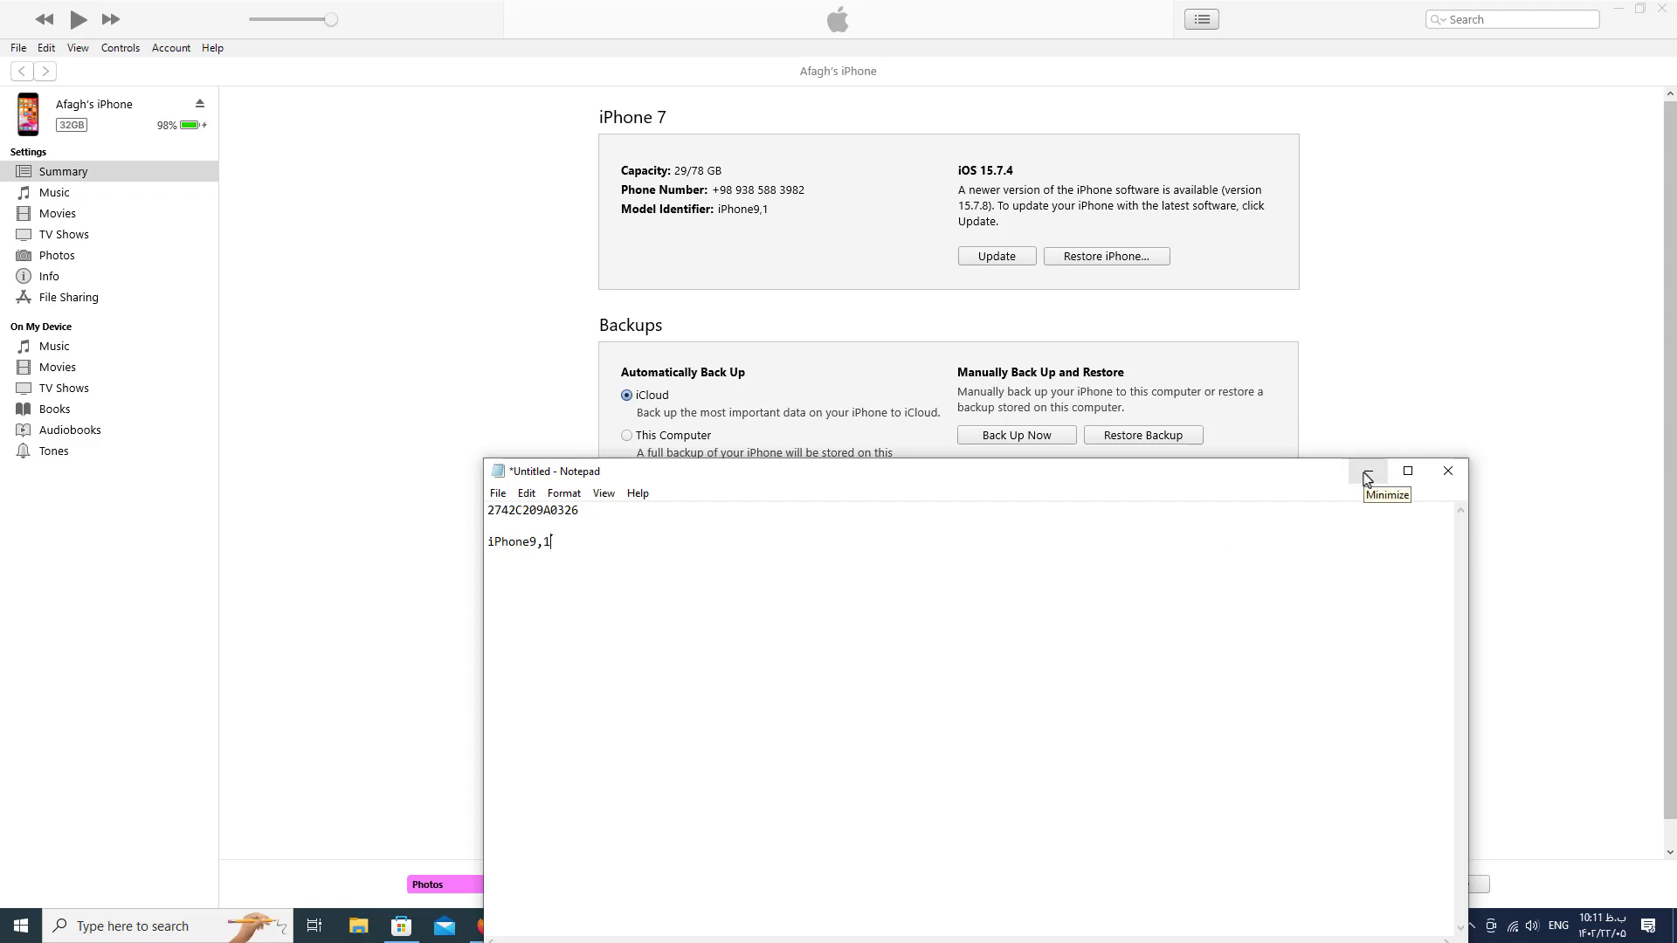
{"action": "left_click", "coordinate": [1367, 478]}
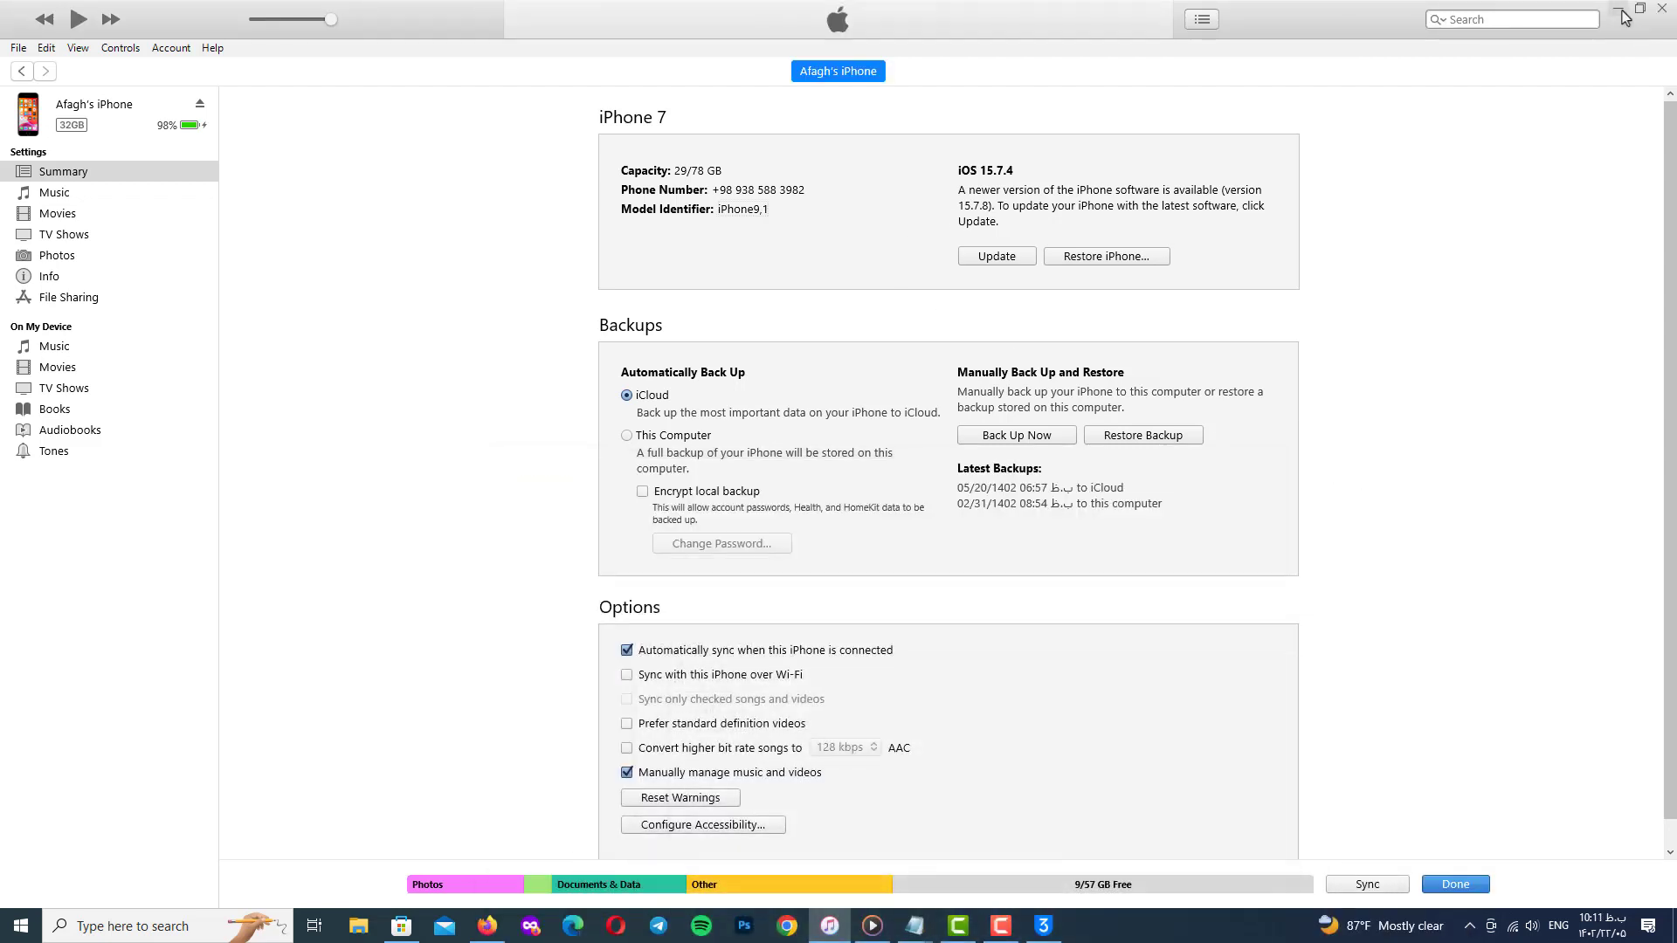
Close iTunes and look through Descriptions.txt in the SHSH ios 16 folder
{"action": "left_click", "coordinate": [1659, 10]}
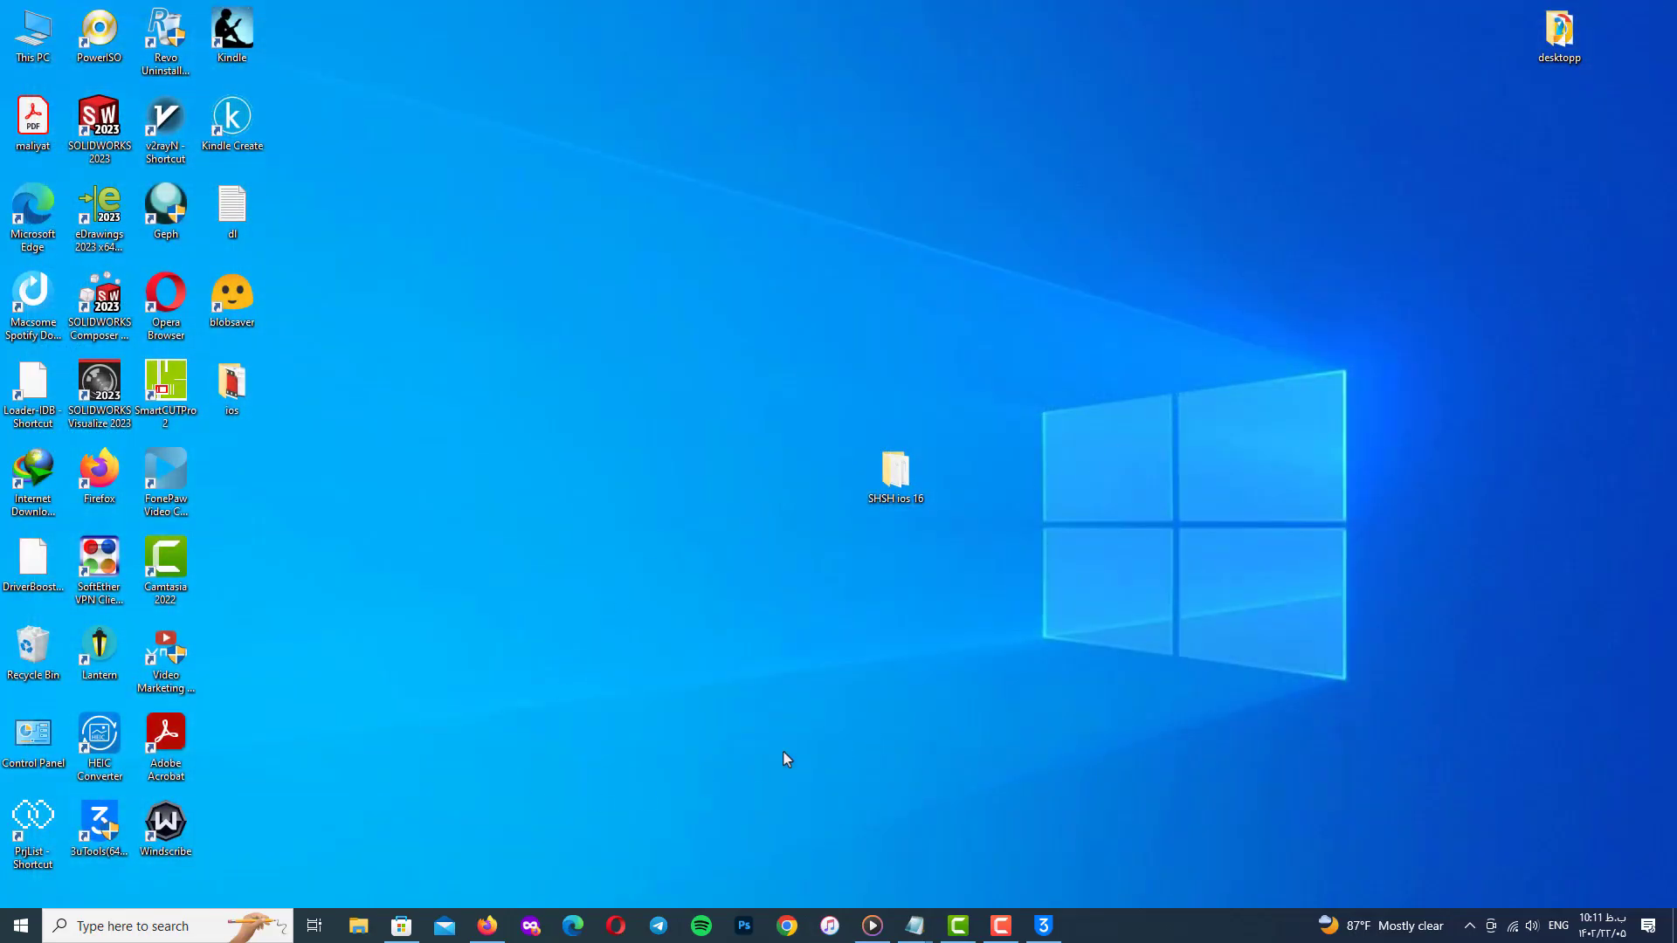
{"action": "double_click", "coordinate": [903, 488]}
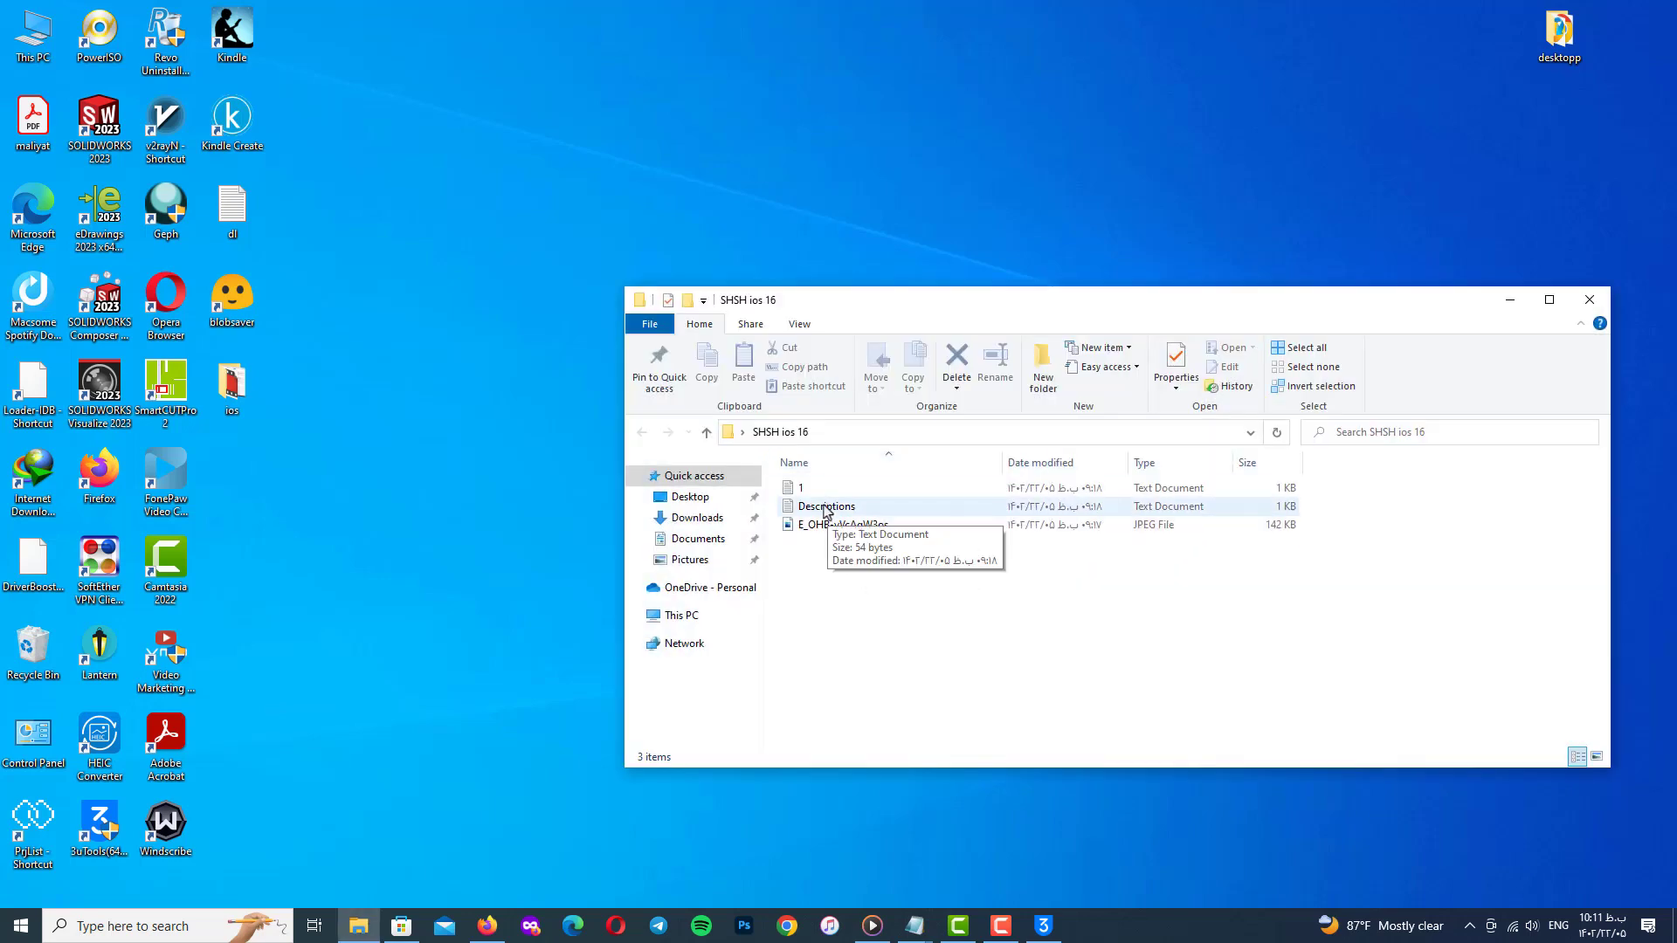
{"action": "left_click", "coordinate": [826, 511]}
{"action": "double_click", "coordinate": [826, 511]}
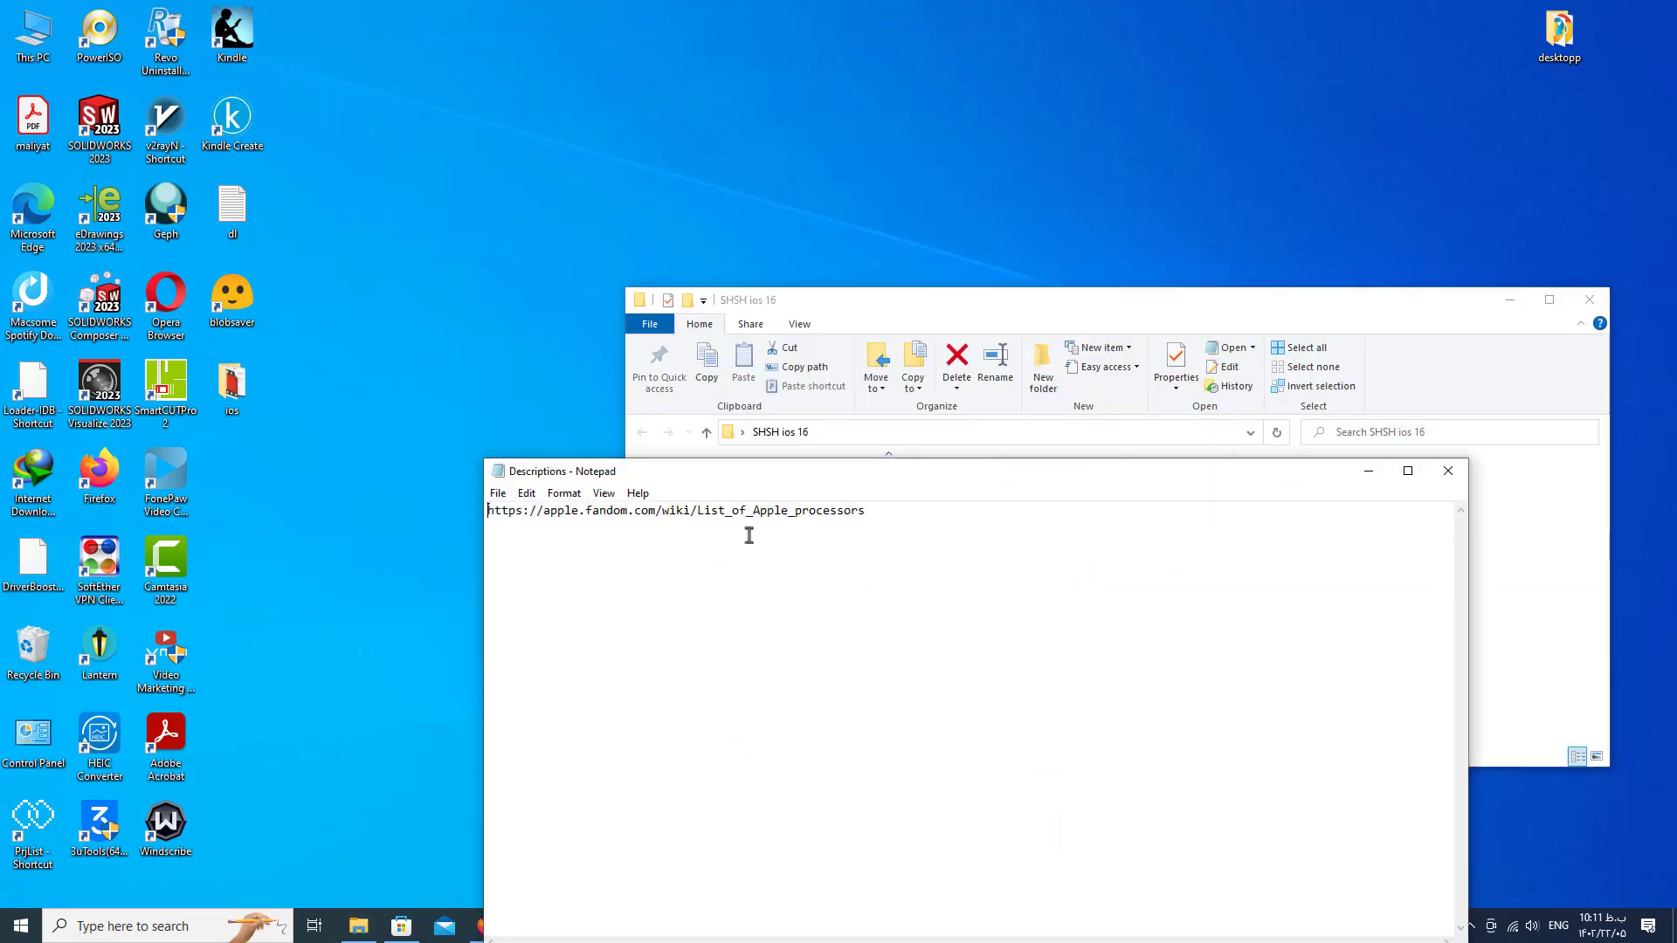
{"action": "left_click", "coordinate": [1448, 471]}
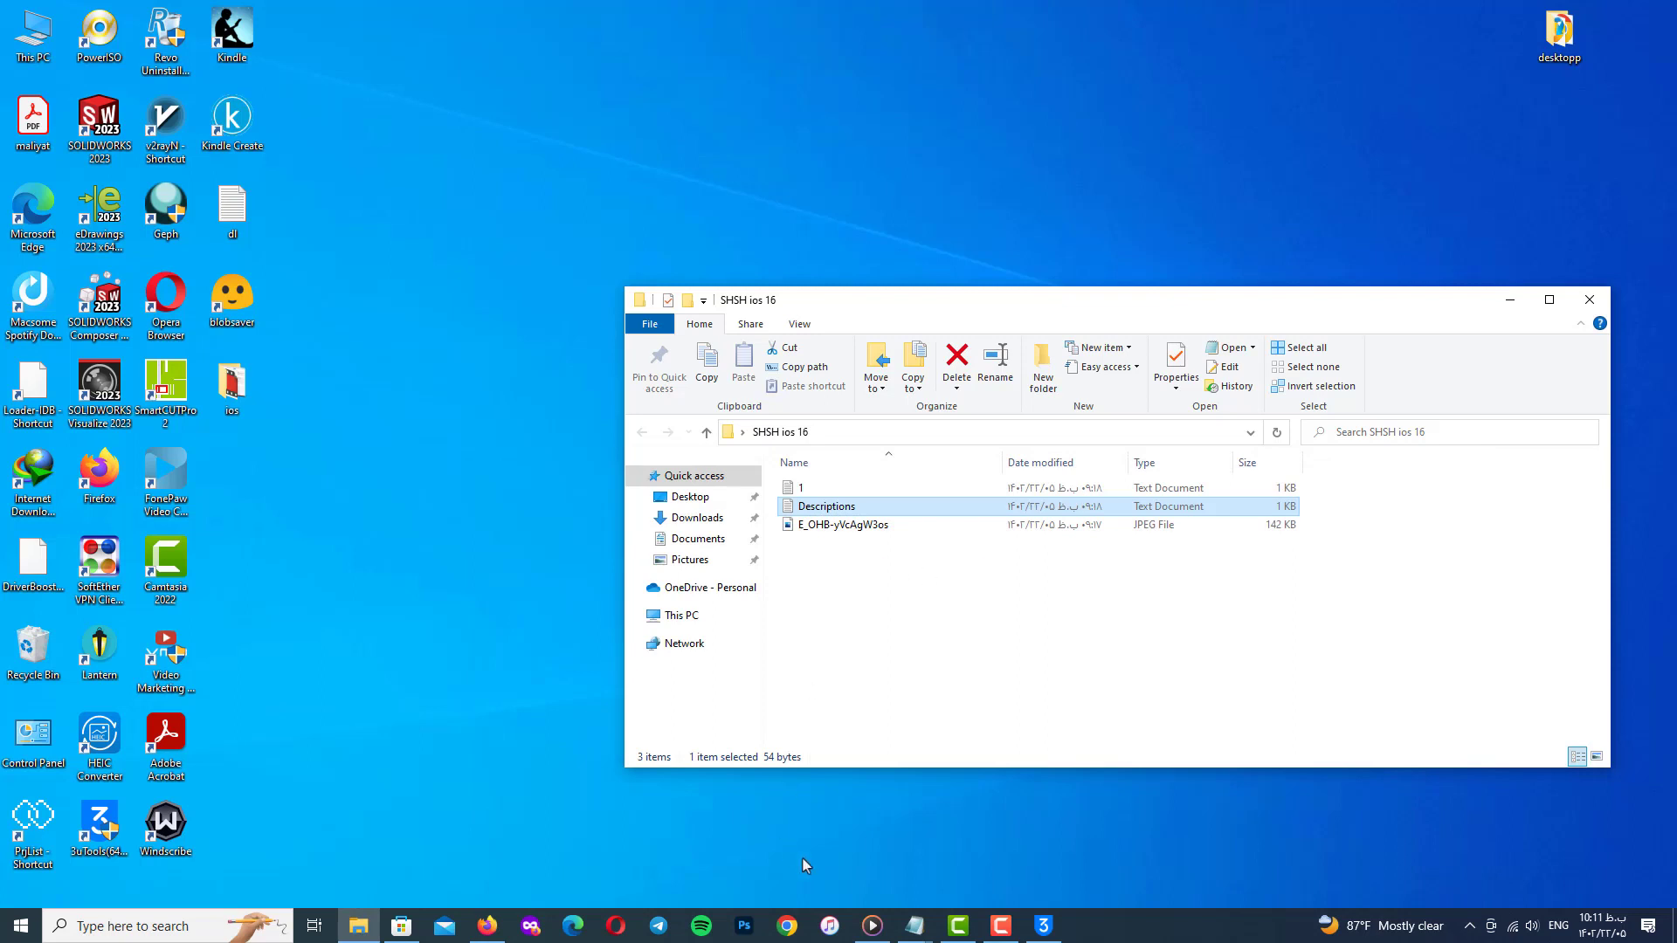
Bring the Descriptions.txt notes back to the front
{"action": "left_click", "coordinate": [914, 925]}
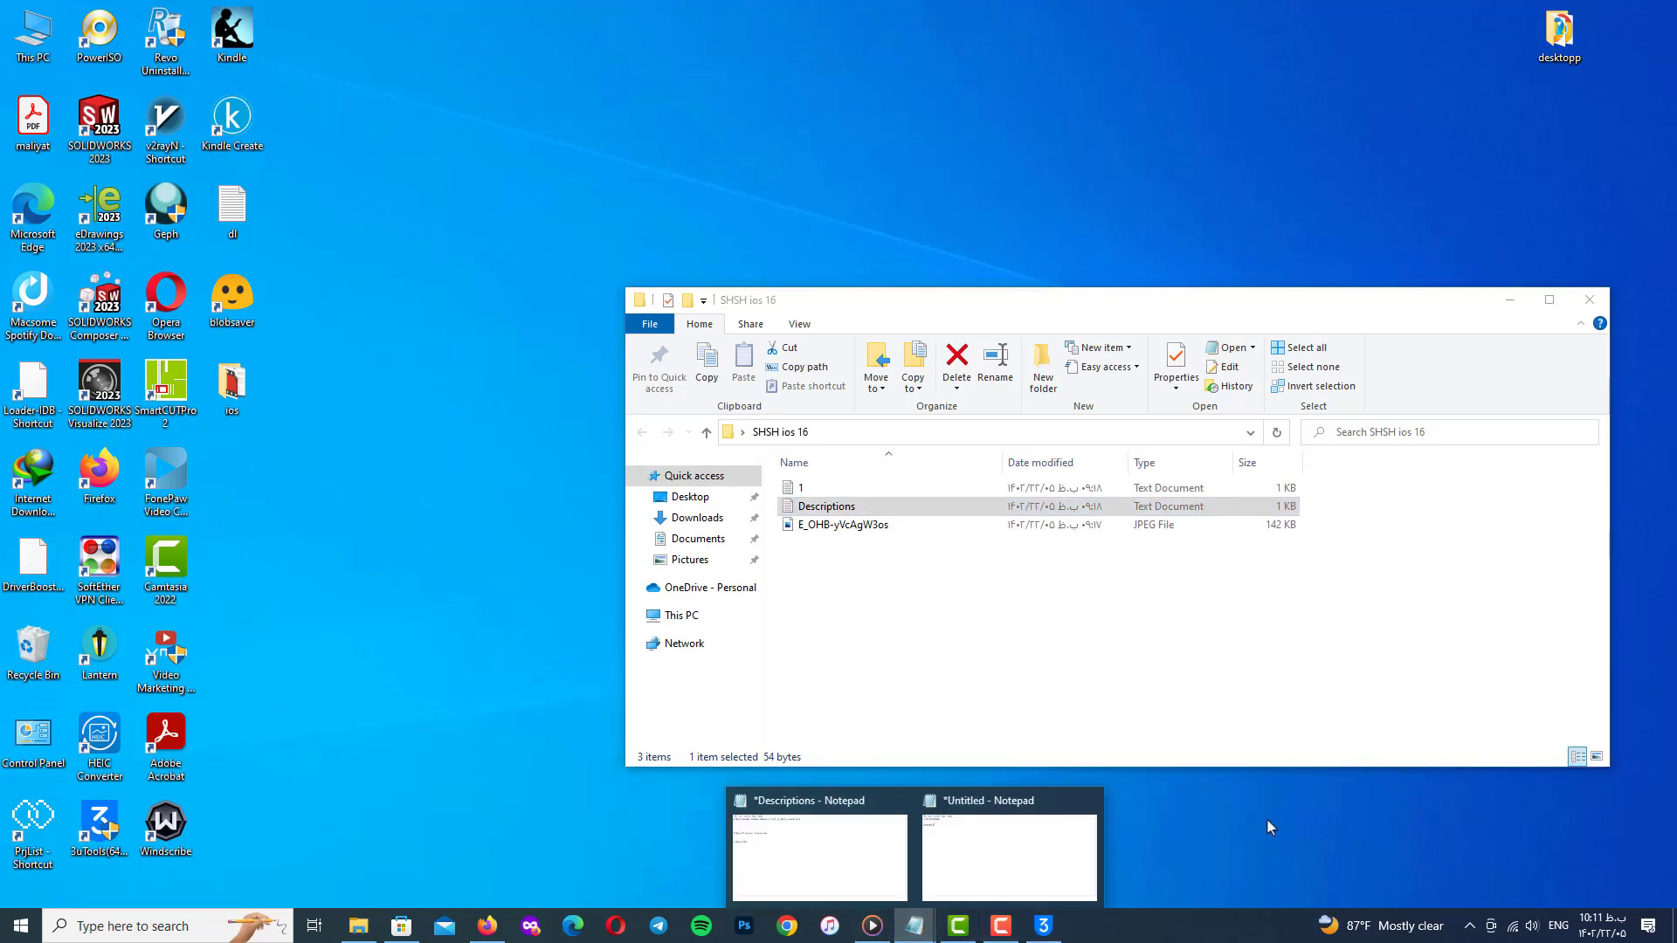
{"action": "key", "text": "super+d"}
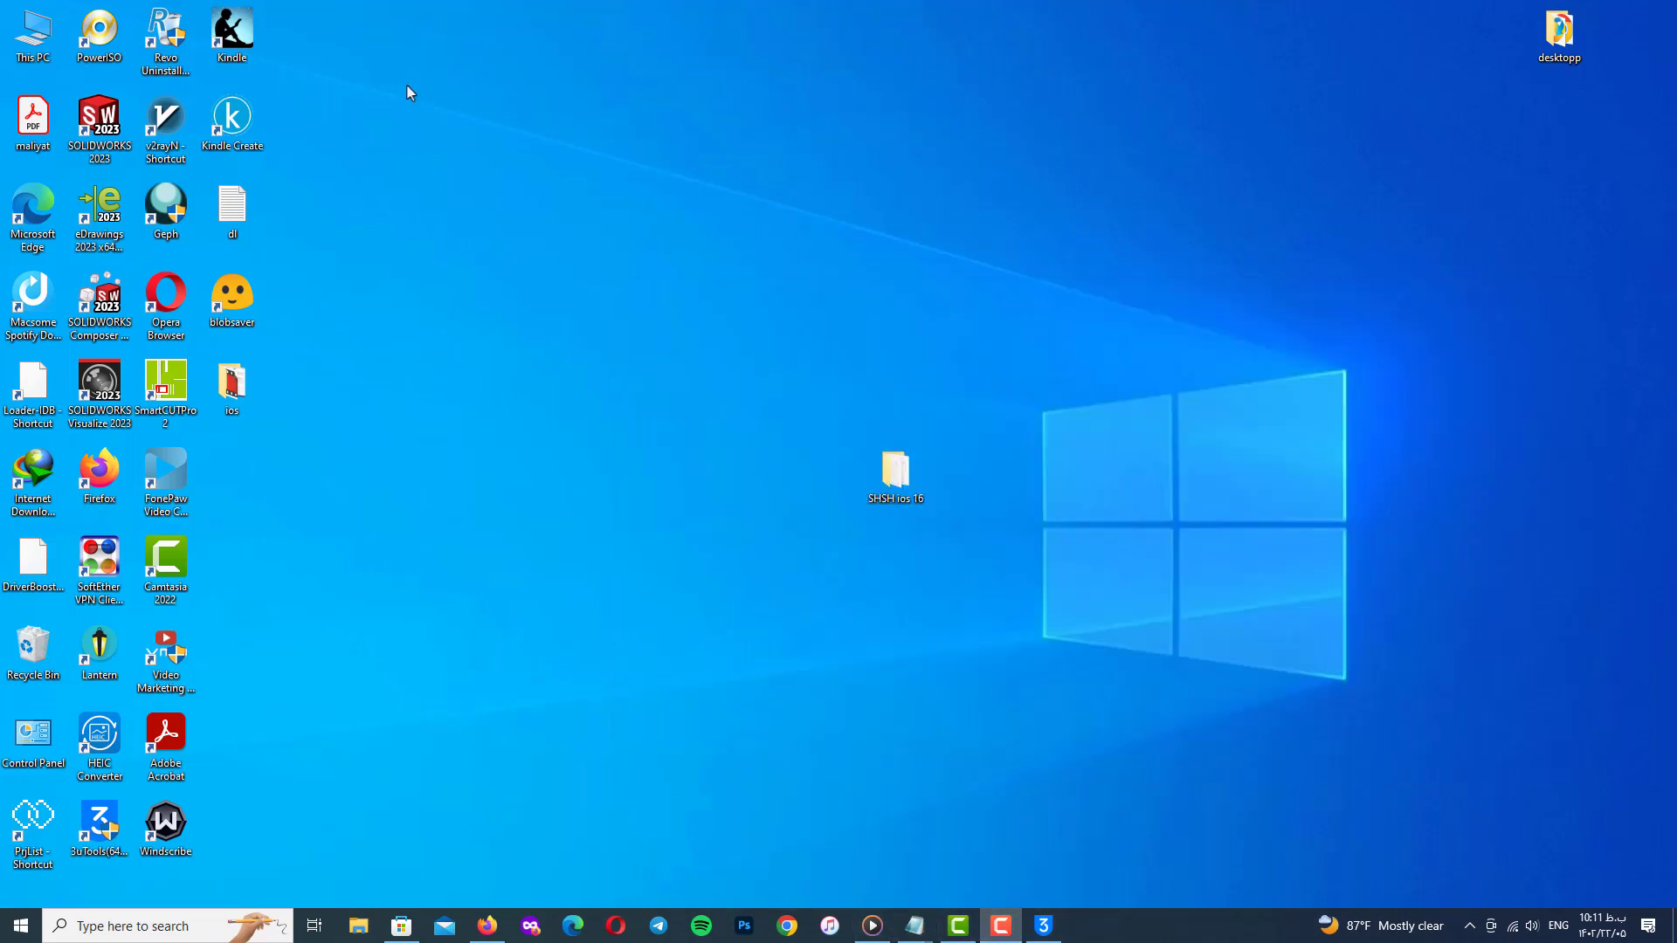
{"action": "mouse_move", "coordinate": [915, 926]}
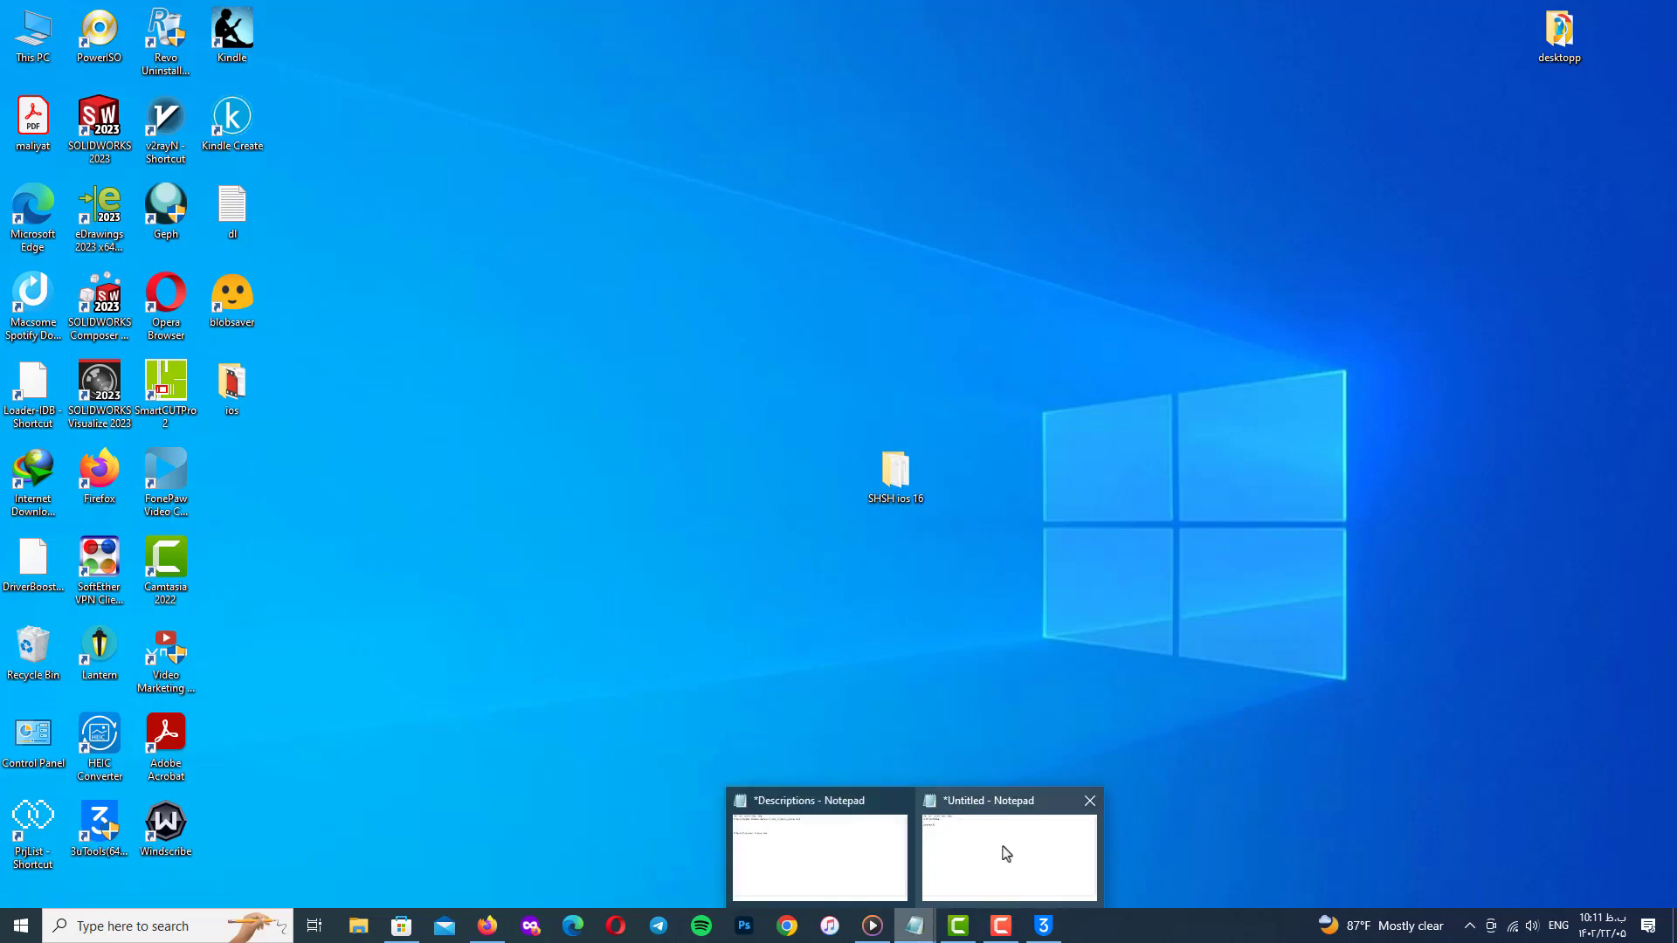
{"action": "mouse_move", "coordinate": [993, 849]}
{"action": "left_click", "coordinate": [853, 857]}
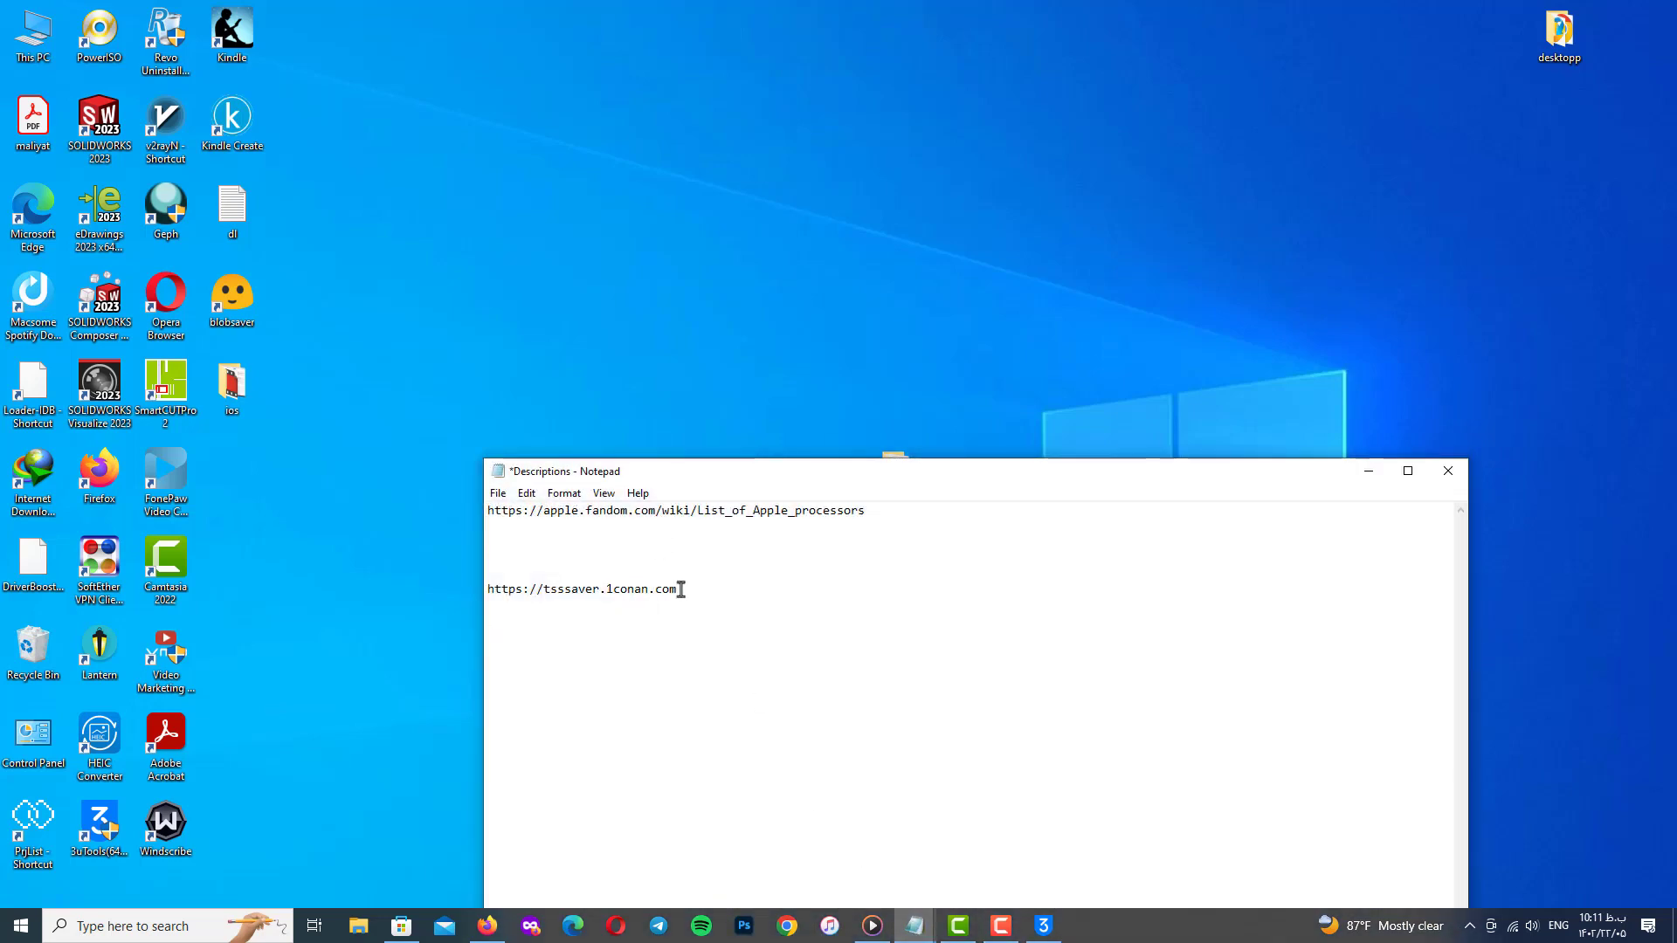
Copy the tsssaver.1conan.com address from the notes and bring up the TSS Saver page in the browser
{"action": "left_click_drag", "start_coordinate": [677, 589], "coordinate": [487, 589]}
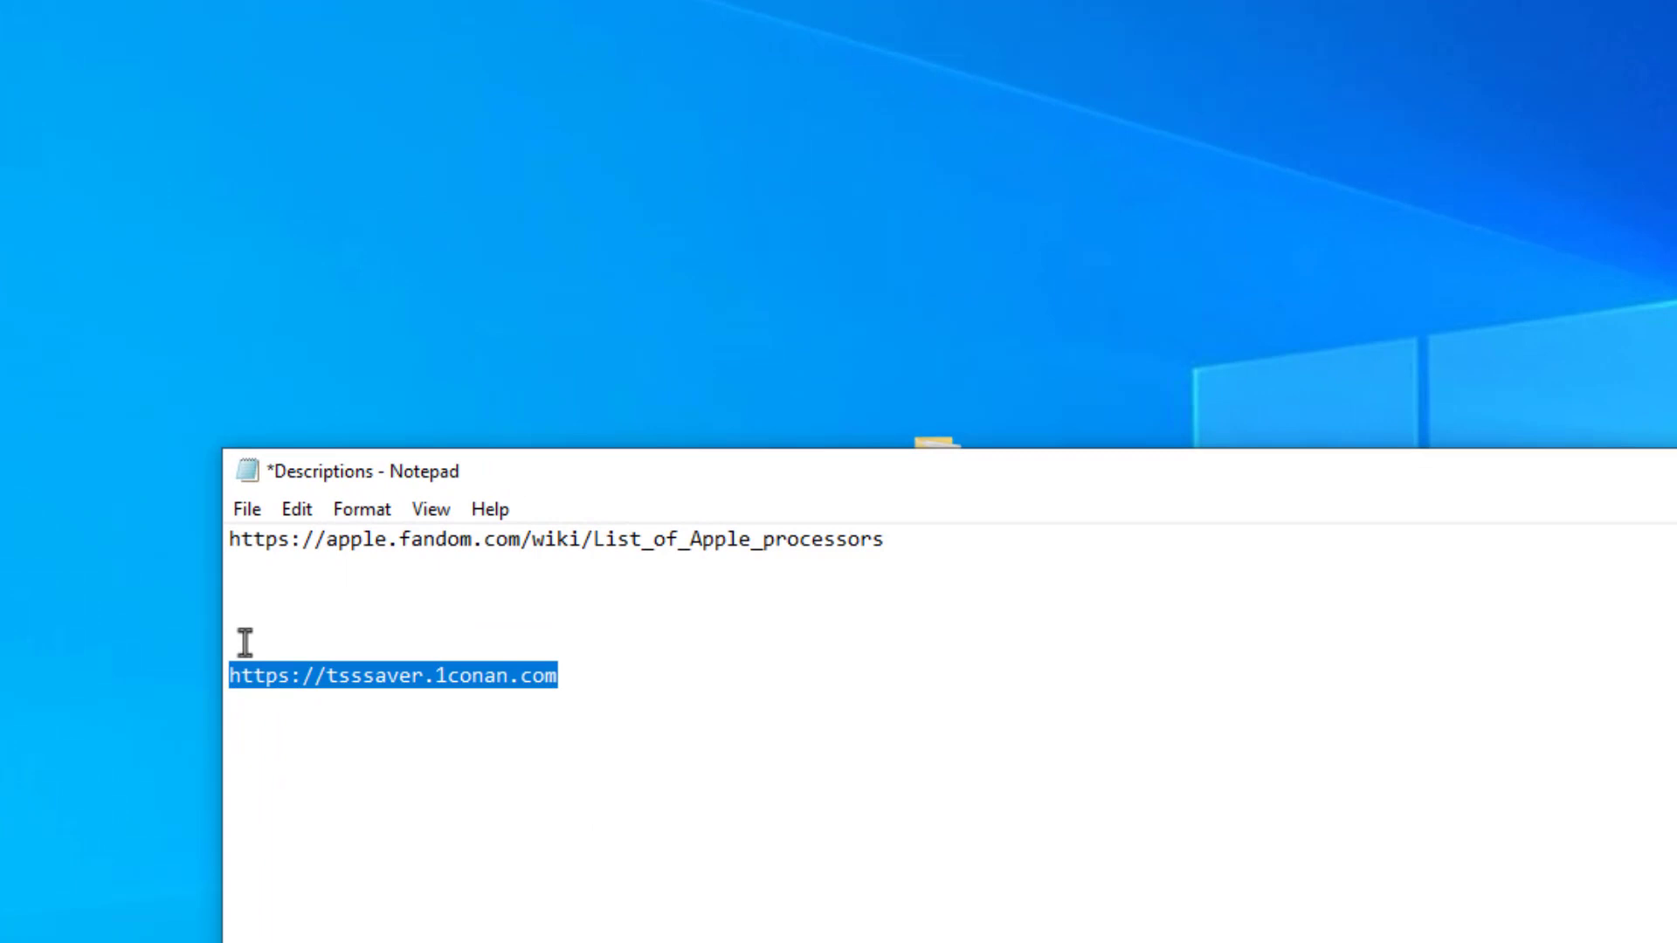
{"action": "left_click", "coordinate": [752, 726]}
{"action": "left_click_drag", "start_coordinate": [891, 539], "coordinate": [93, 526]}
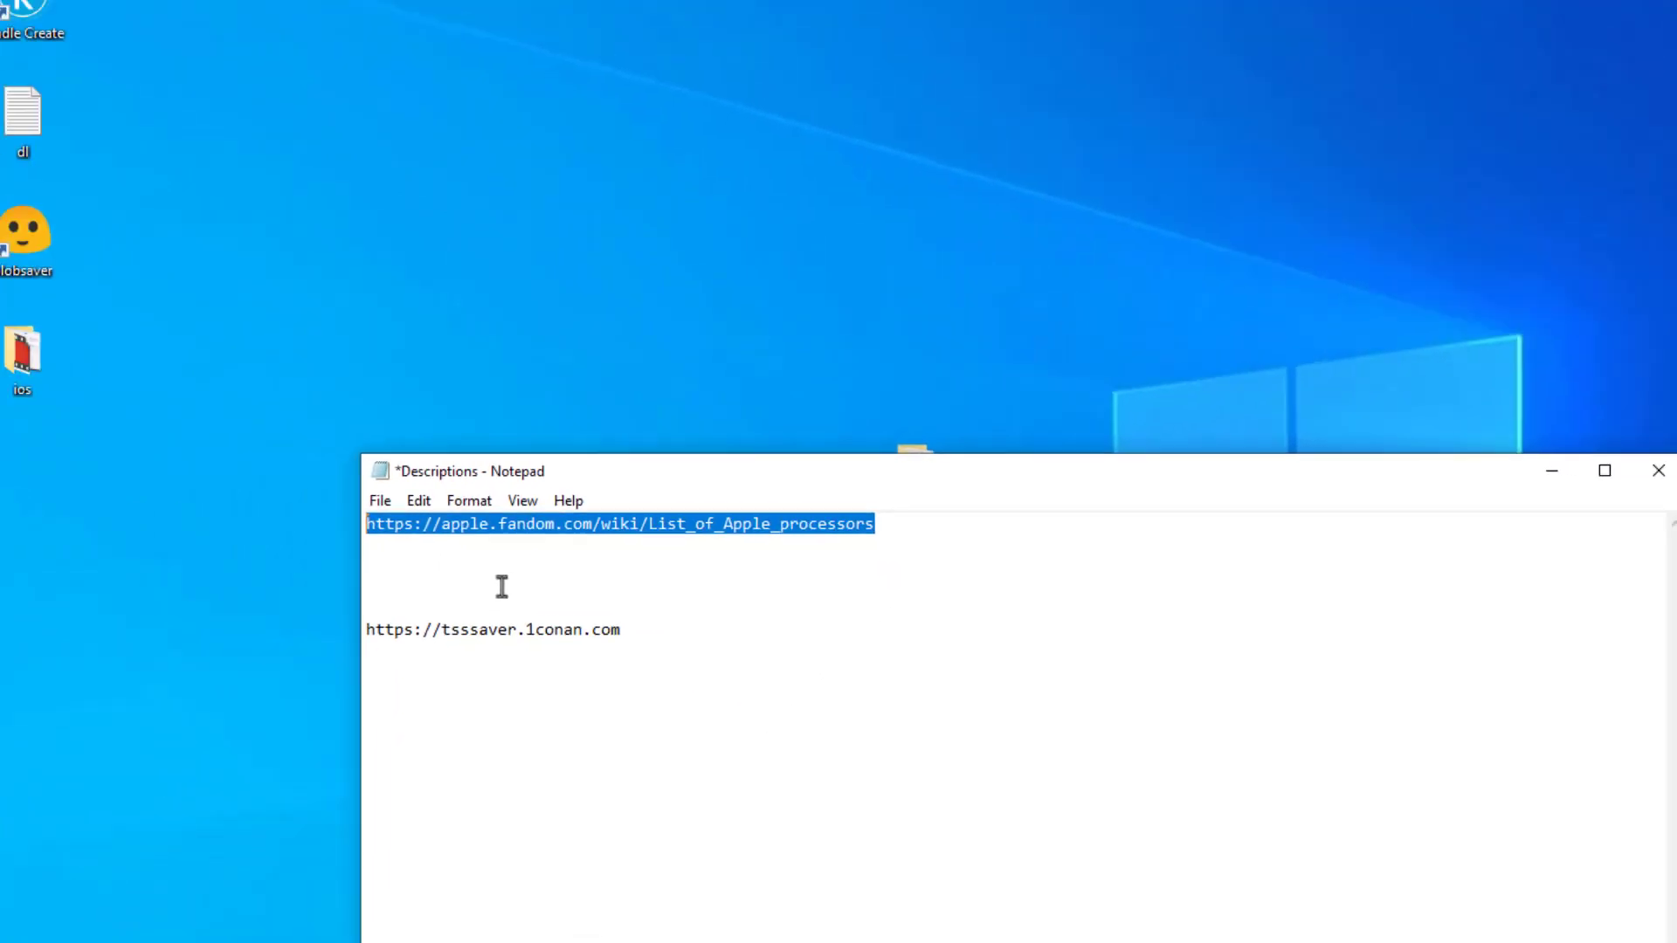
{"action": "left_click", "coordinate": [625, 540]}
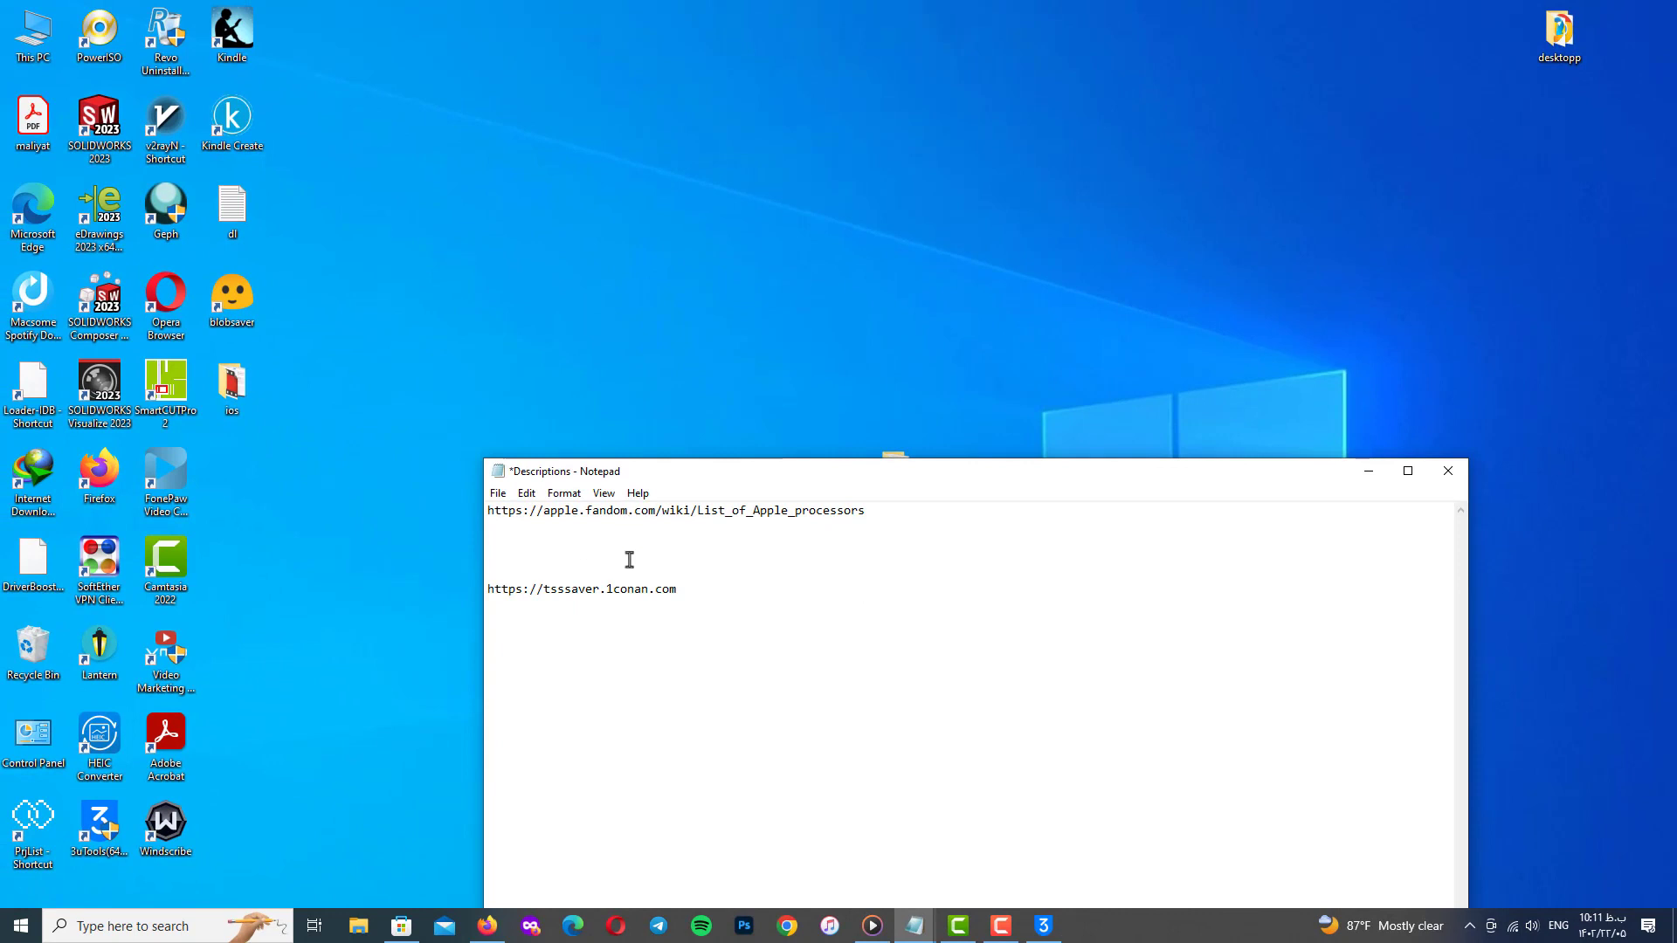
{"action": "left_click_drag", "start_coordinate": [678, 589], "coordinate": [487, 592]}
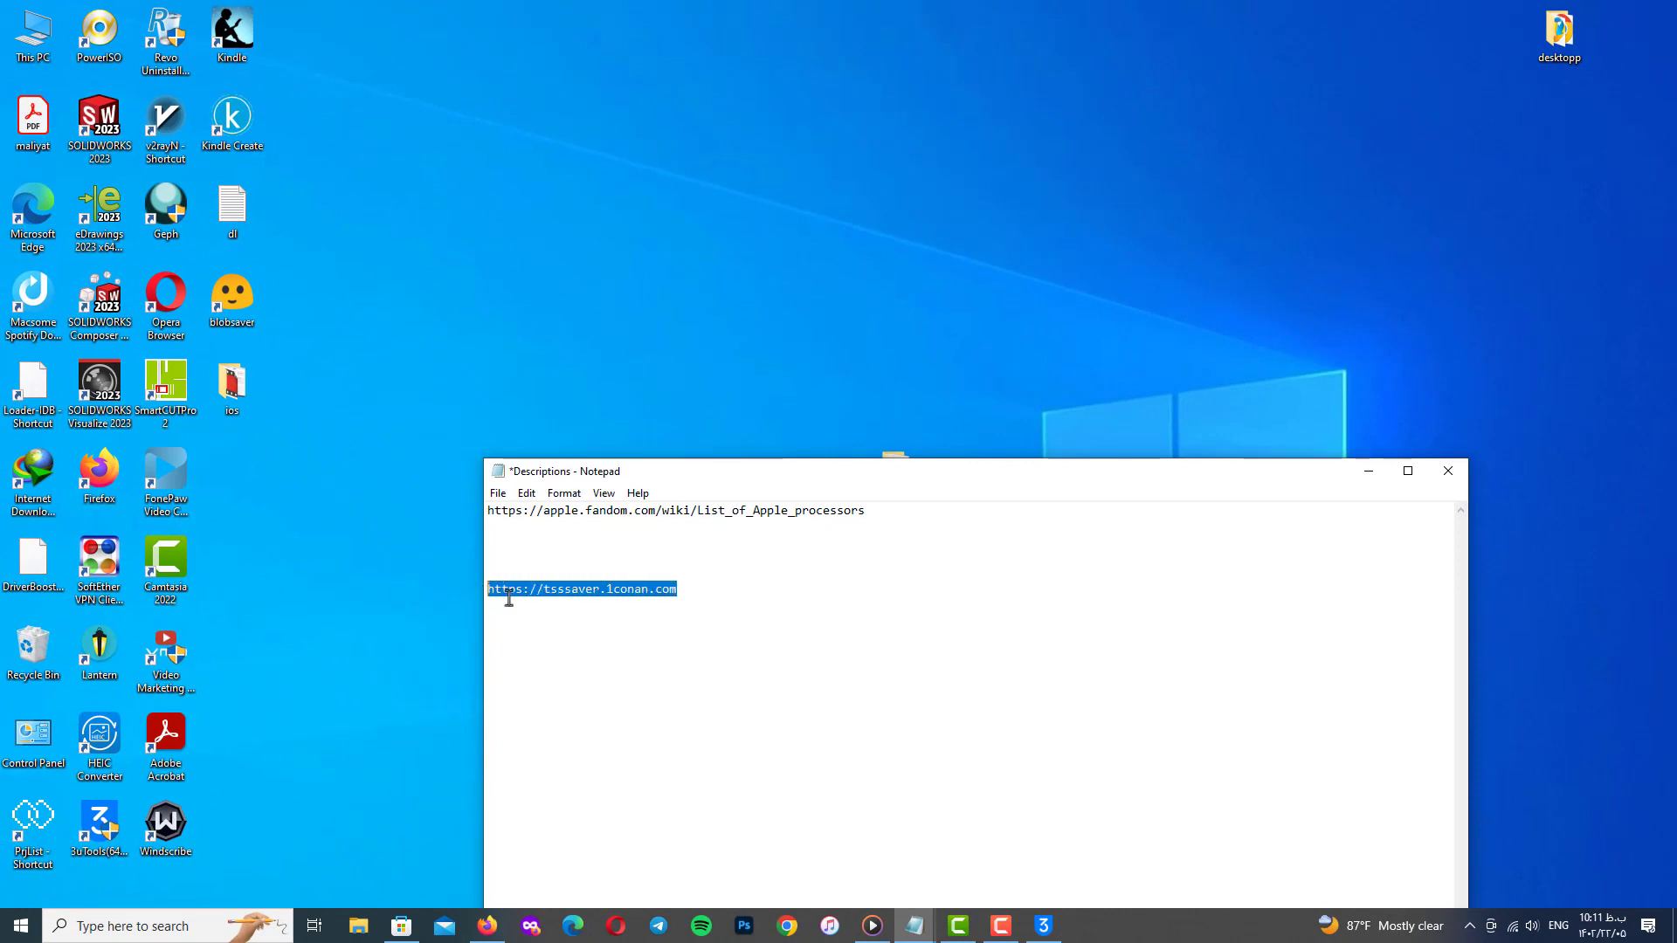
{"action": "right_click", "coordinate": [508, 597]}
{"action": "left_click", "coordinate": [563, 642]}
{"action": "left_click", "coordinate": [715, 670]}
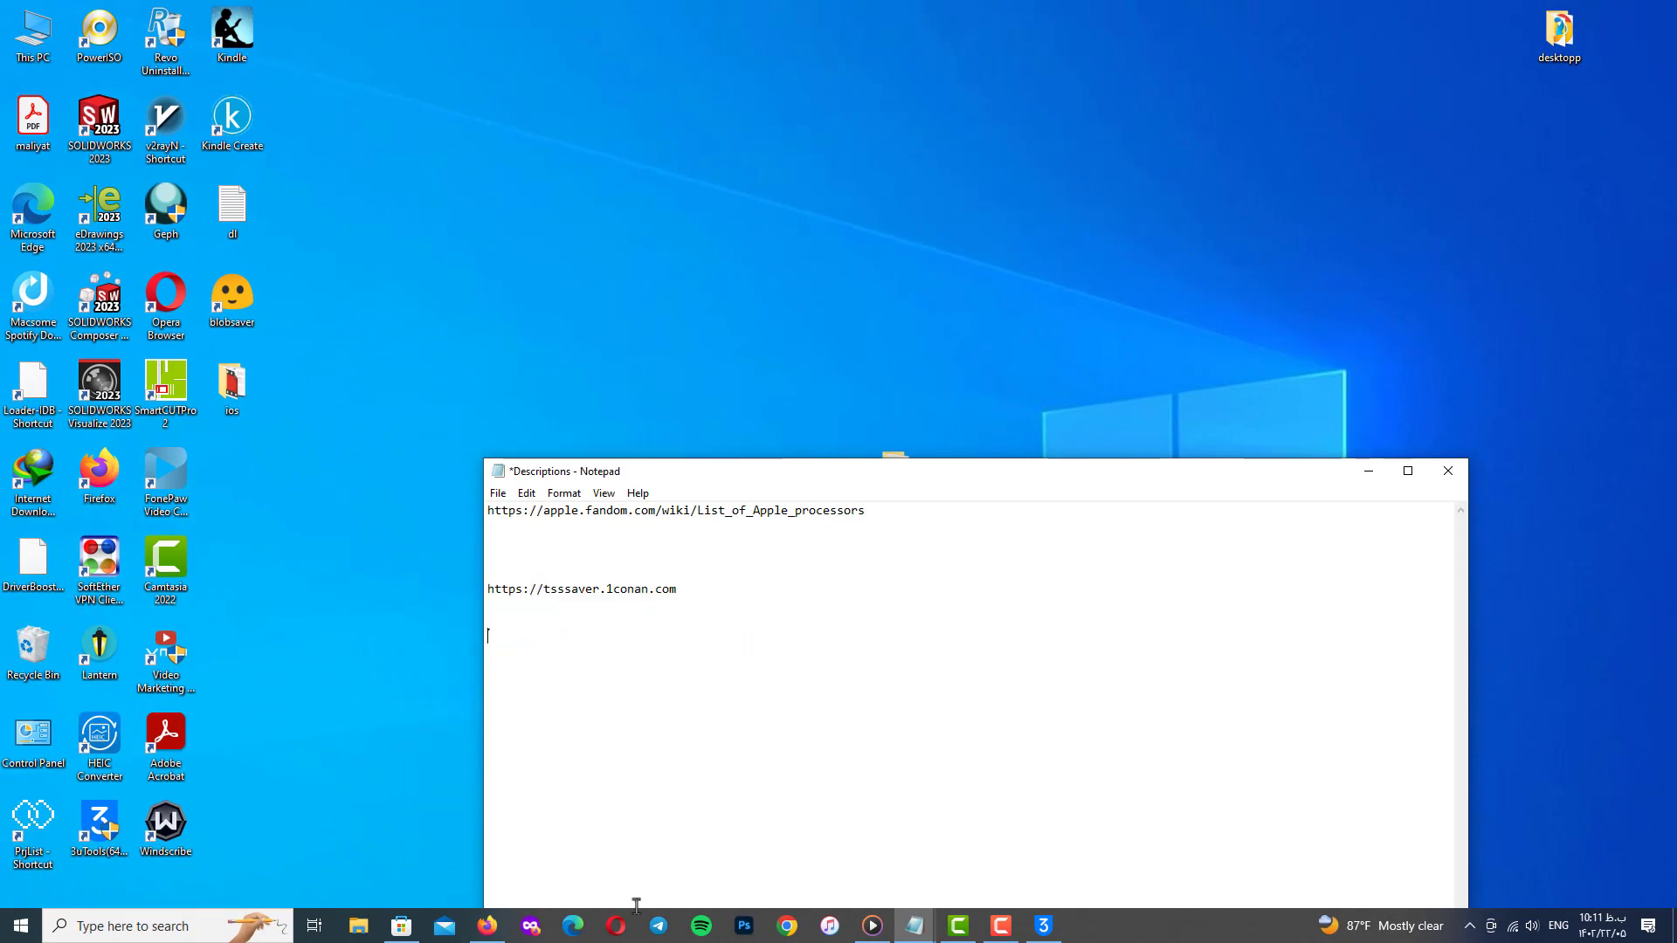
{"action": "left_click", "coordinate": [486, 925]}
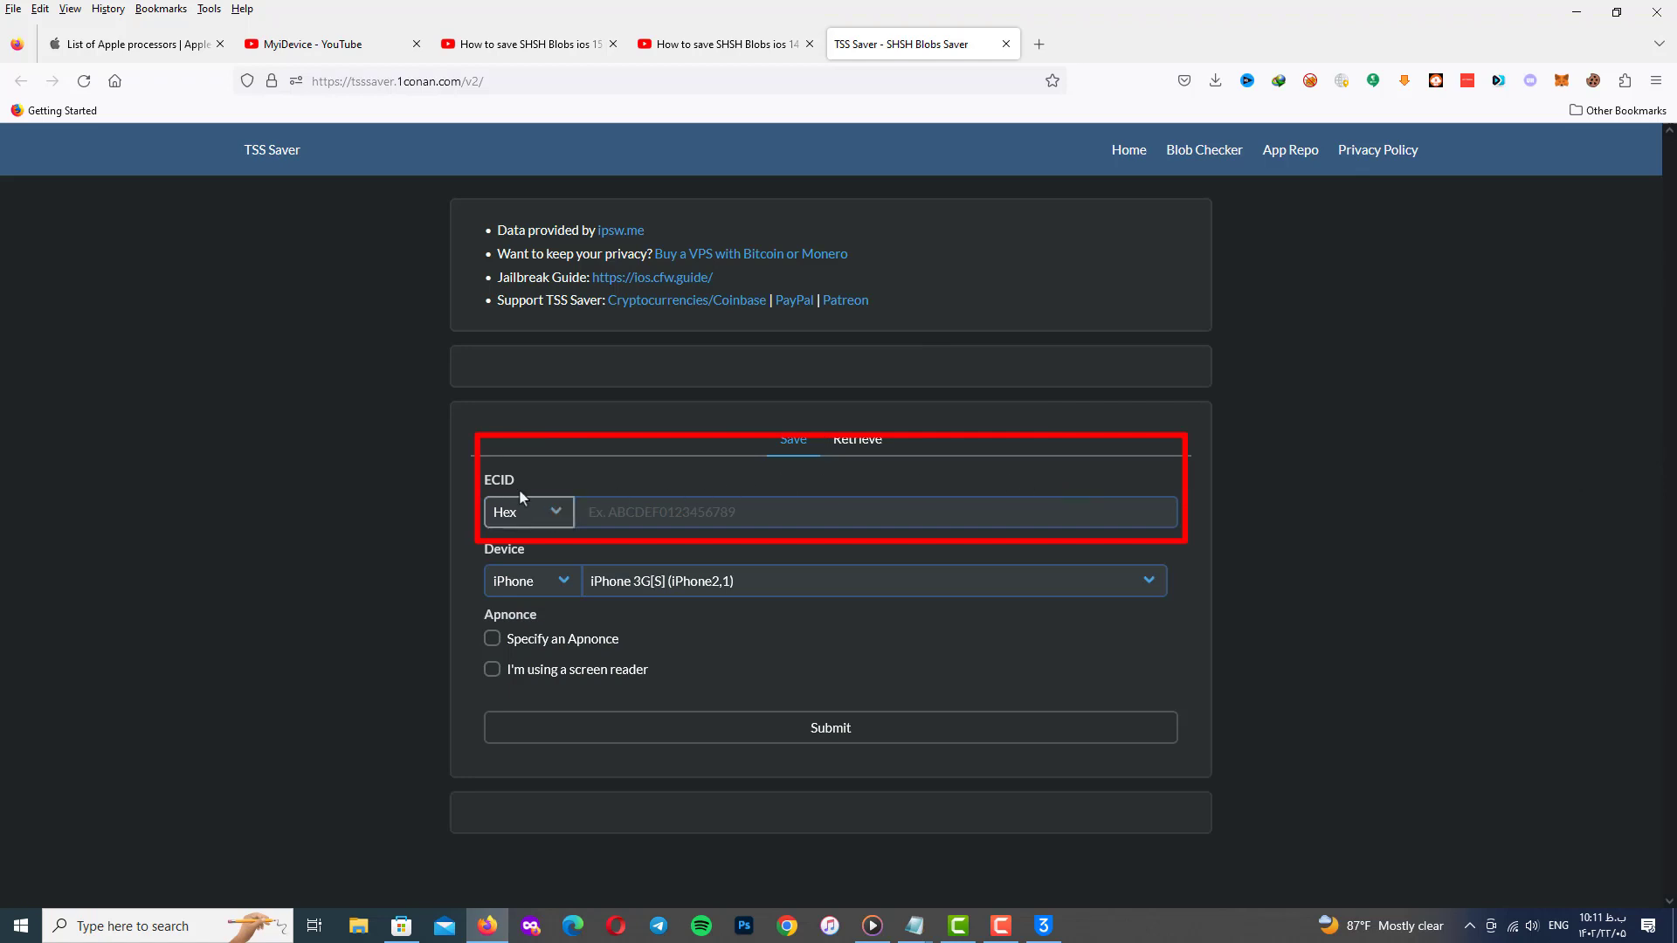
Copy the ECID from the Untitled Notepad note and paste it into TSS Saver's ECID field
{"action": "left_click_drag", "start_coordinate": [522, 491], "coordinate": [480, 493]}
{"action": "left_click", "coordinate": [452, 576]}
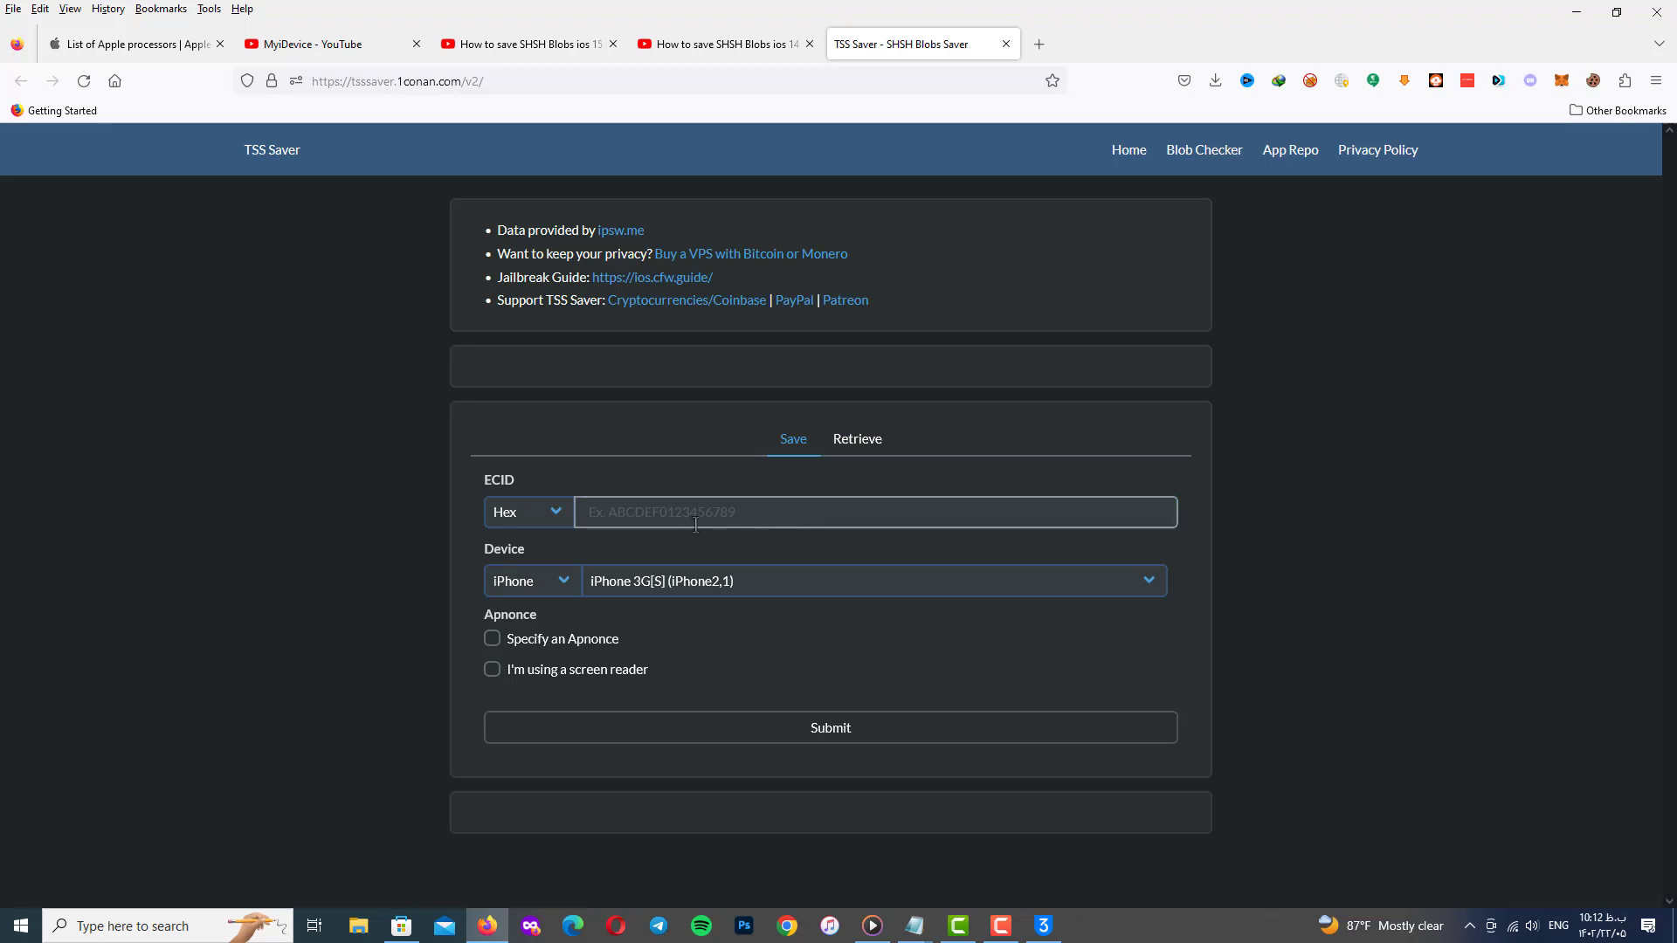
{"action": "mouse_move", "coordinate": [914, 925]}
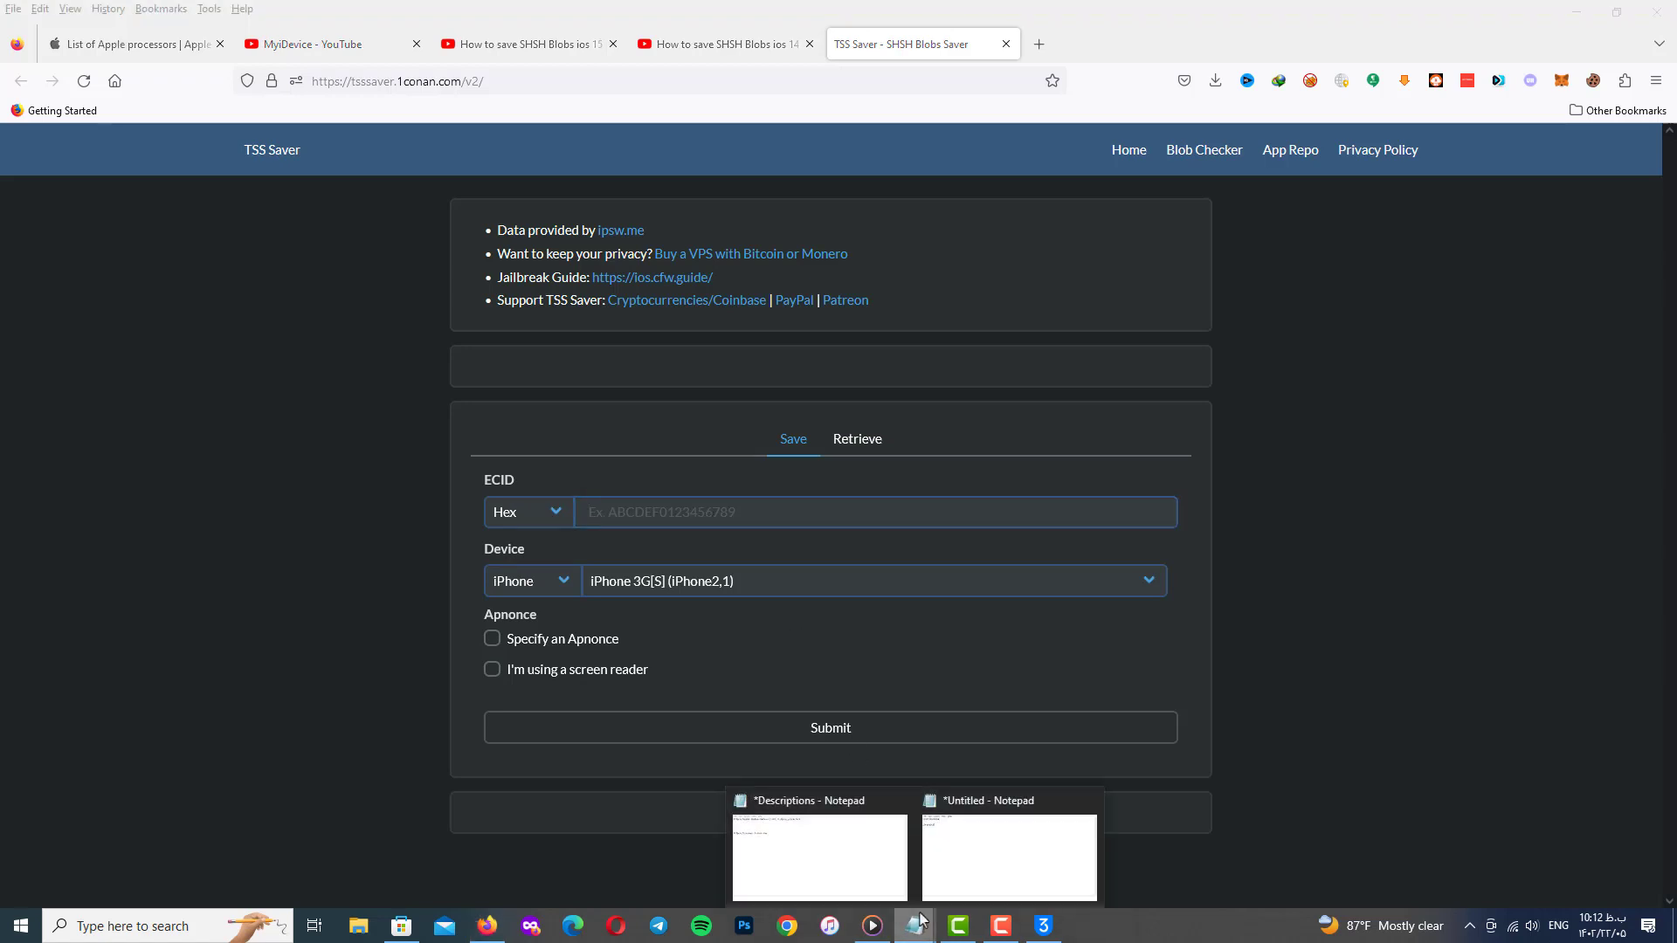
{"action": "left_click", "coordinate": [988, 868]}
{"action": "double_click", "coordinate": [616, 511]}
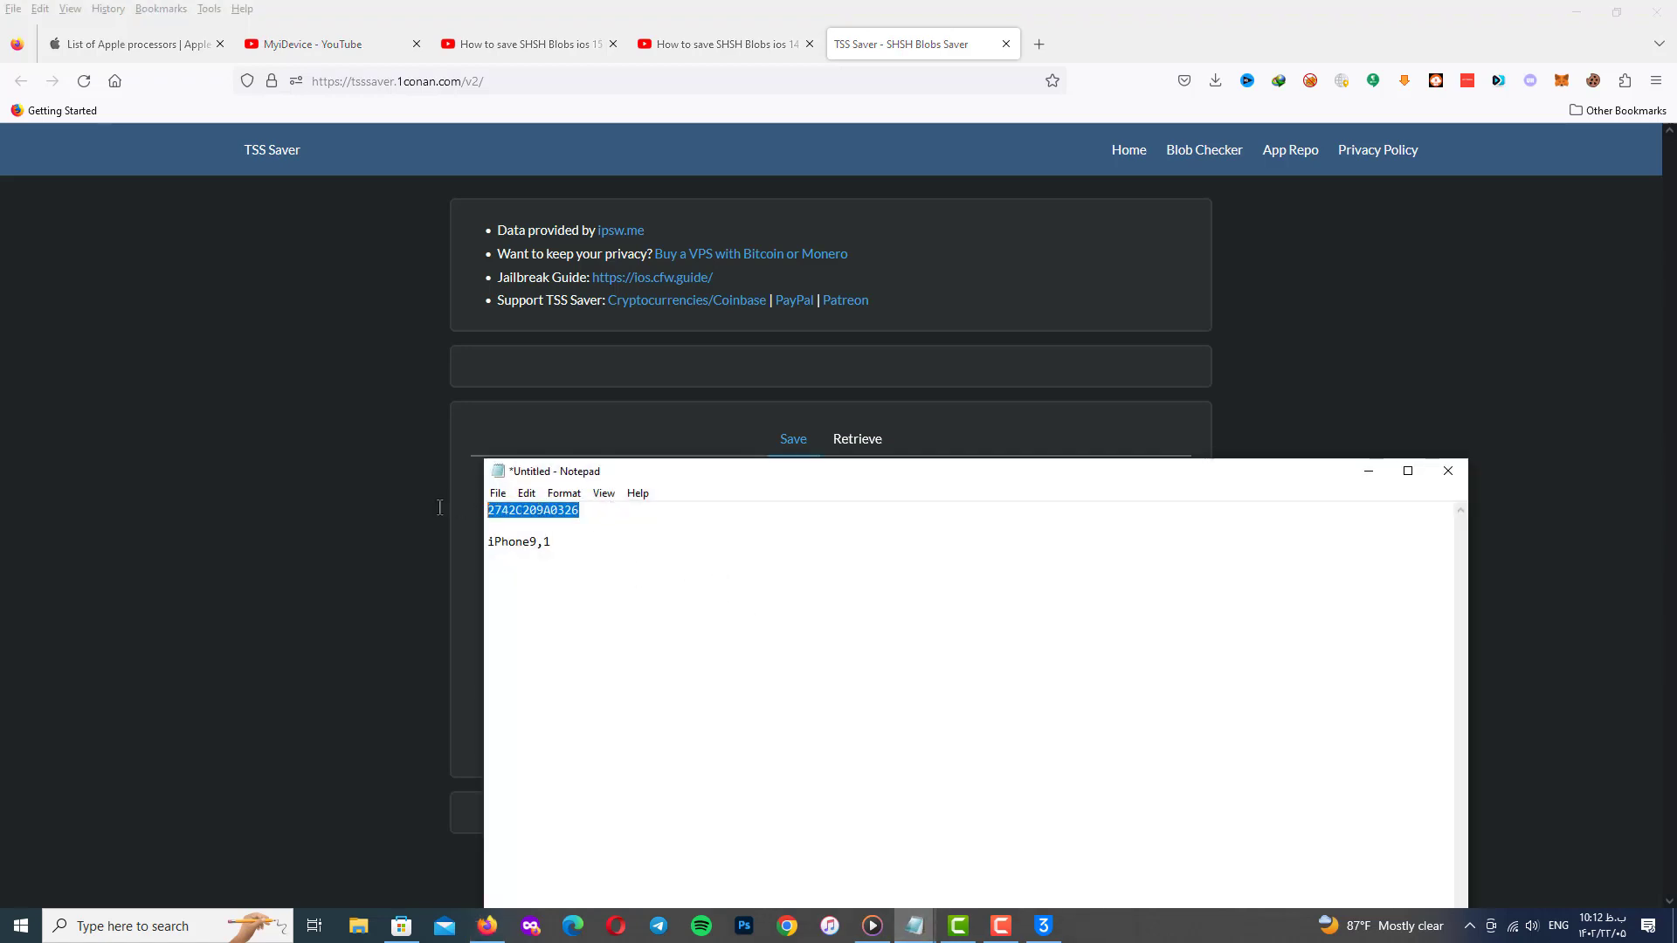
{"action": "left_click", "coordinate": [1369, 471]}
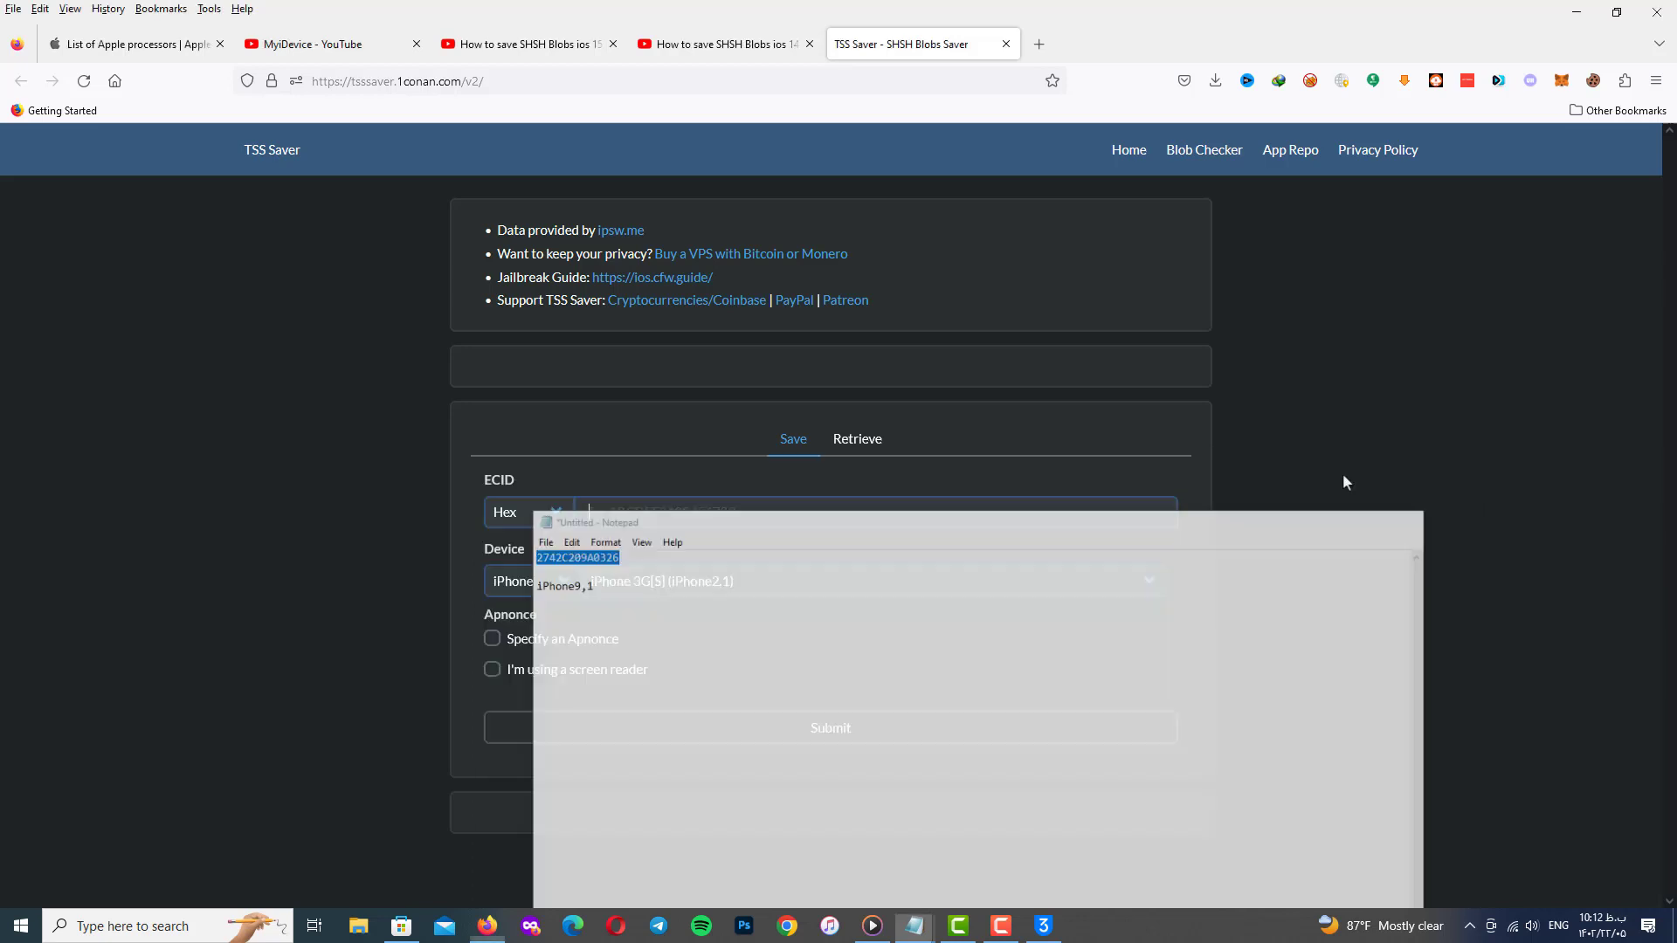
{"action": "key", "text": "ctrl+v"}
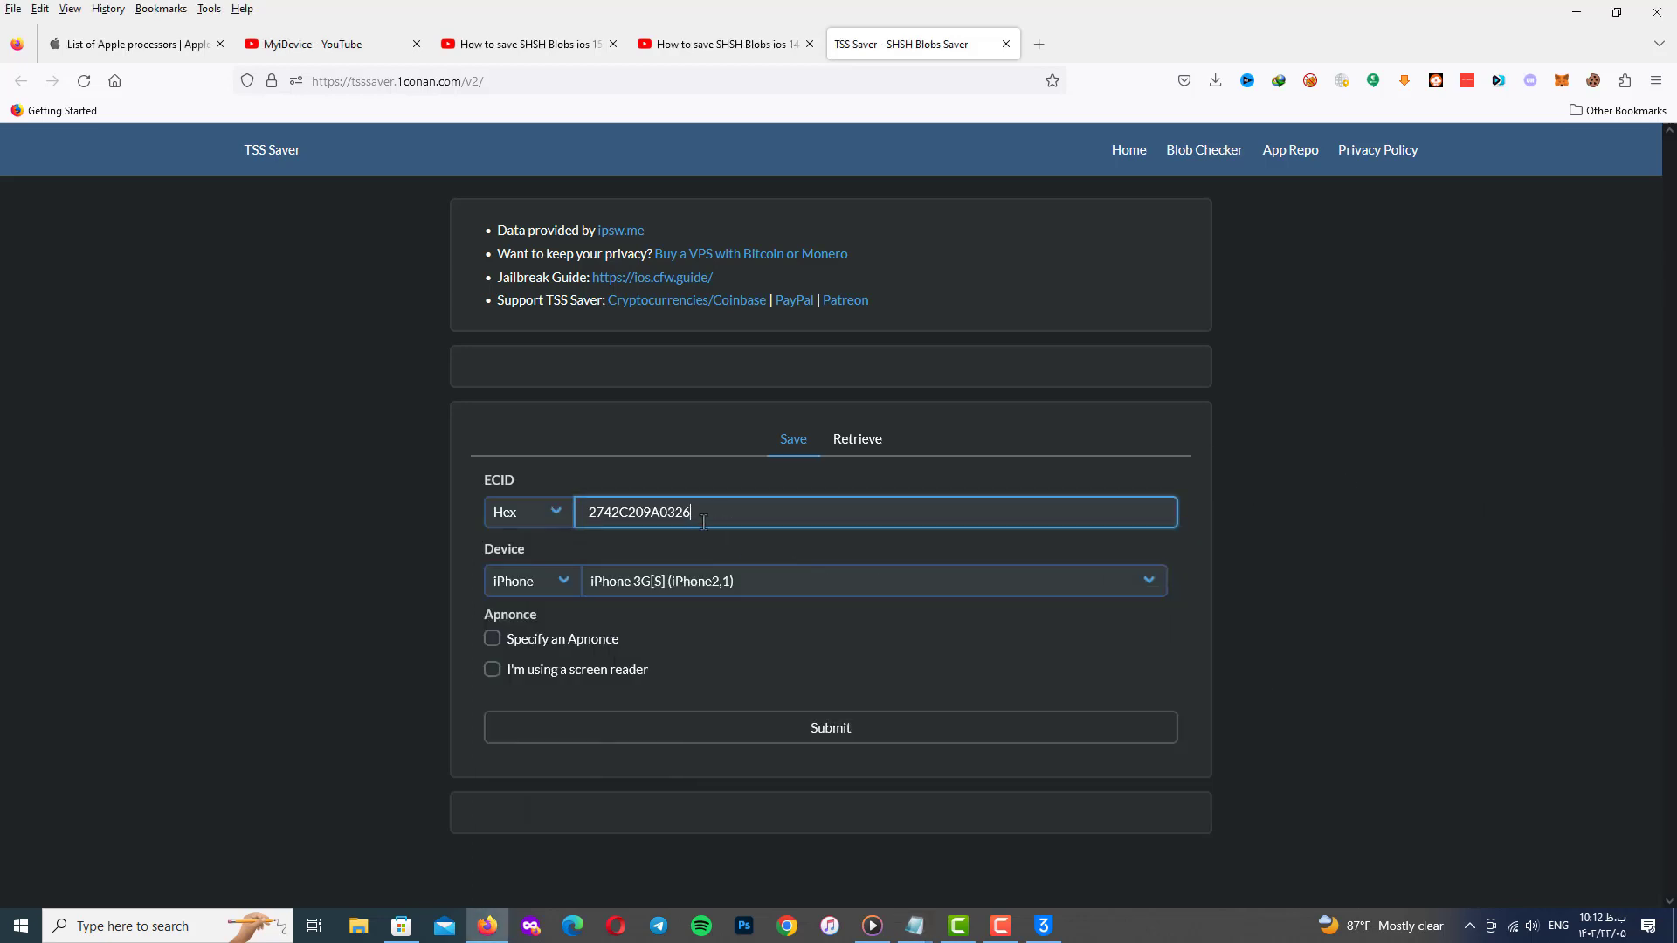
Browse the device model list and check the notes to confirm the identifier iPhone9,1
{"action": "left_click", "coordinate": [639, 594]}
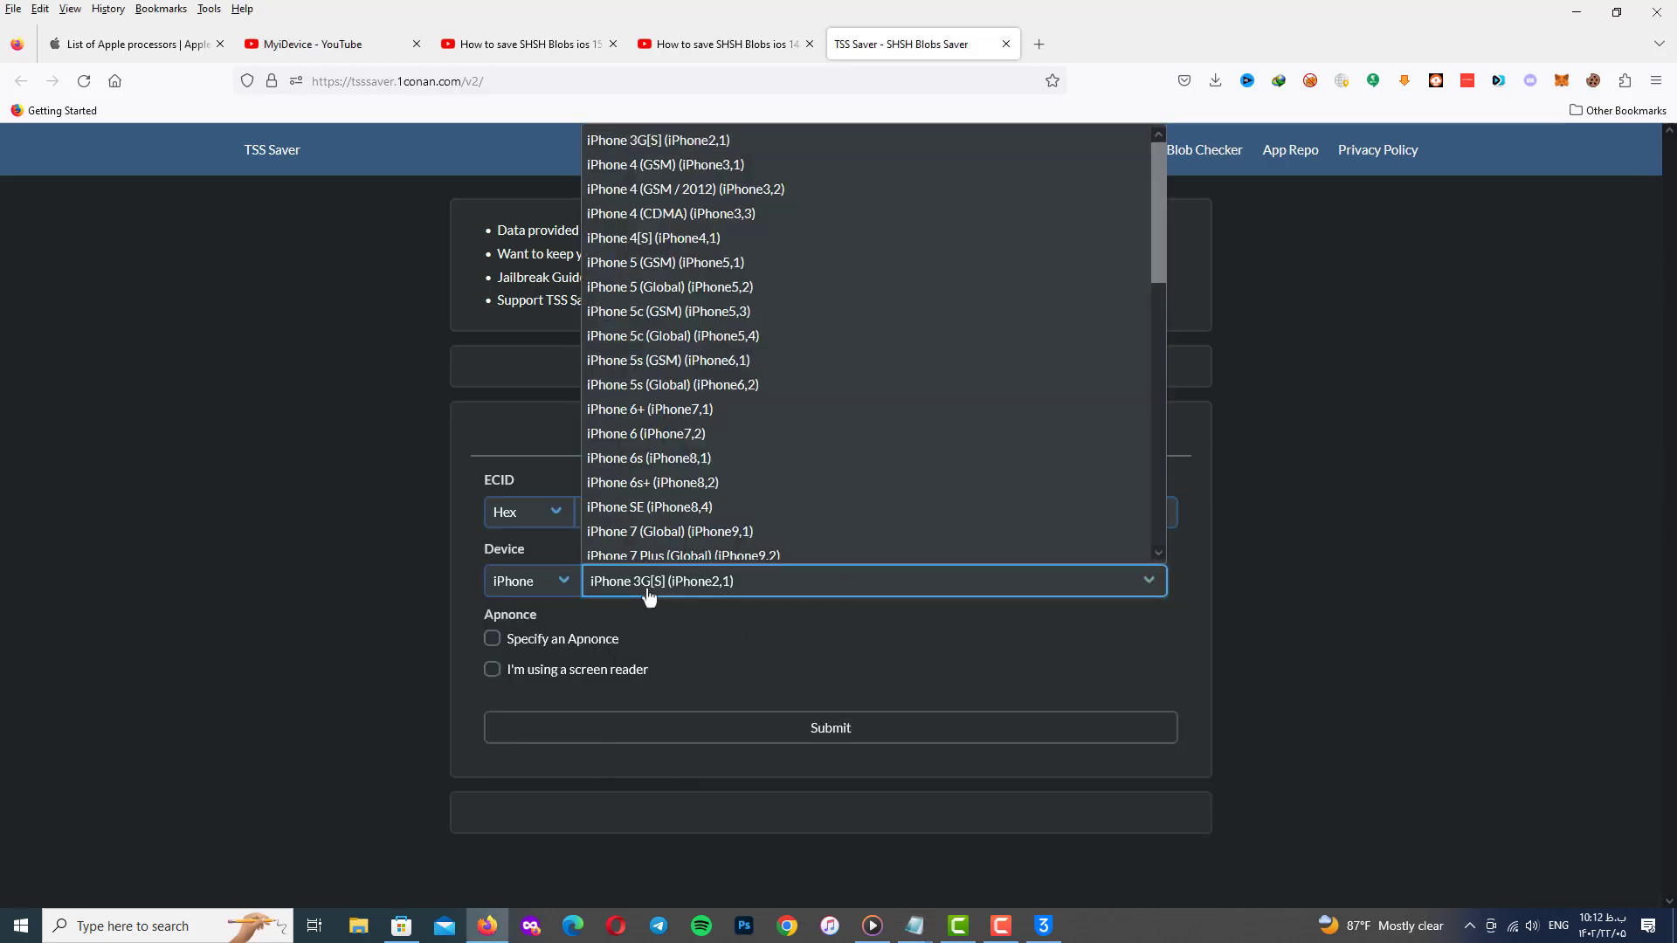
{"action": "left_click_drag", "start_coordinate": [1155, 250], "coordinate": [1150, 332]}
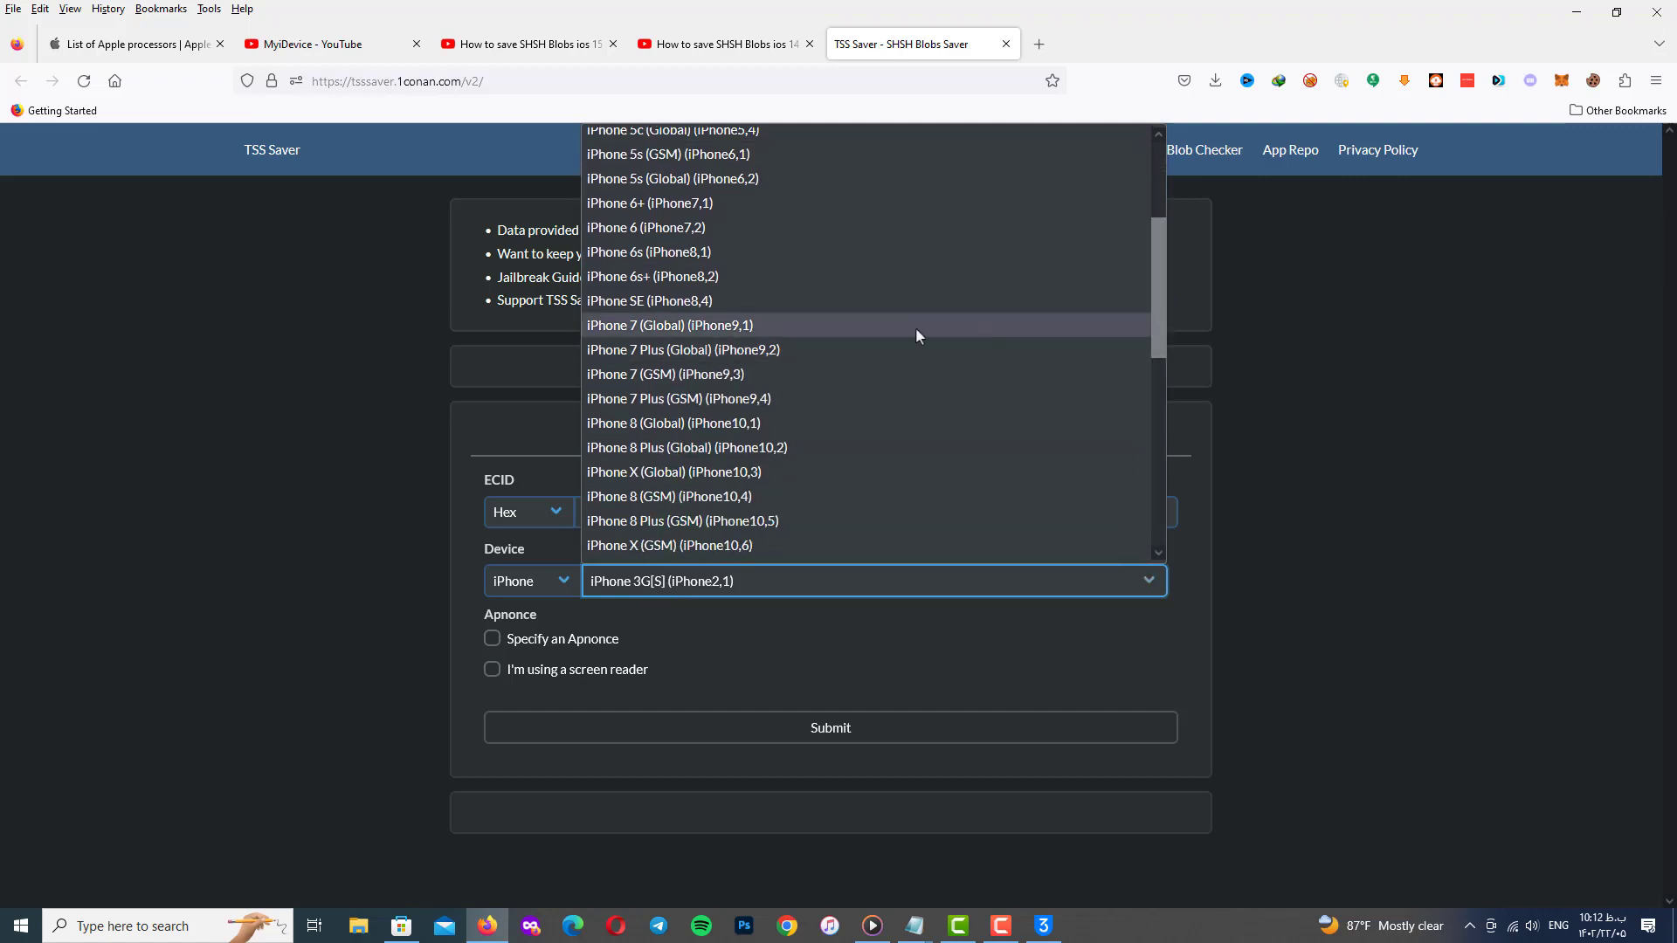
{"action": "scroll", "coordinate": [699, 546], "scroll_direction": "down", "scroll_amount": 1}
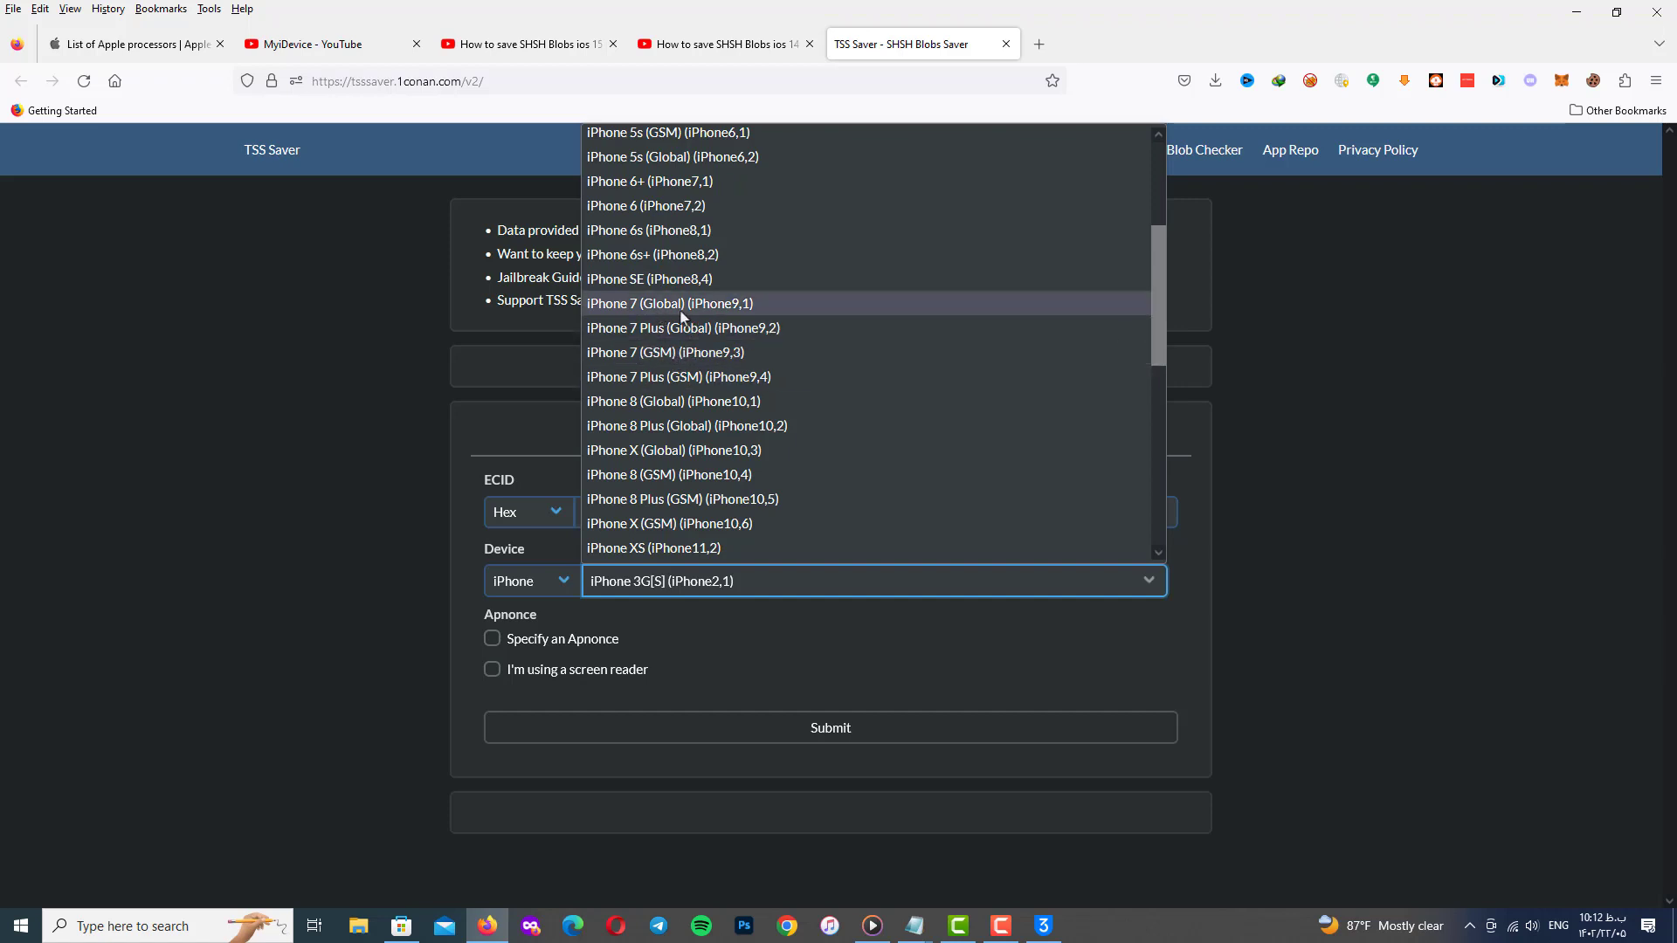
{"action": "left_click", "coordinate": [914, 926]}
{"action": "left_click", "coordinate": [966, 873]}
{"action": "left_click", "coordinate": [565, 555]}
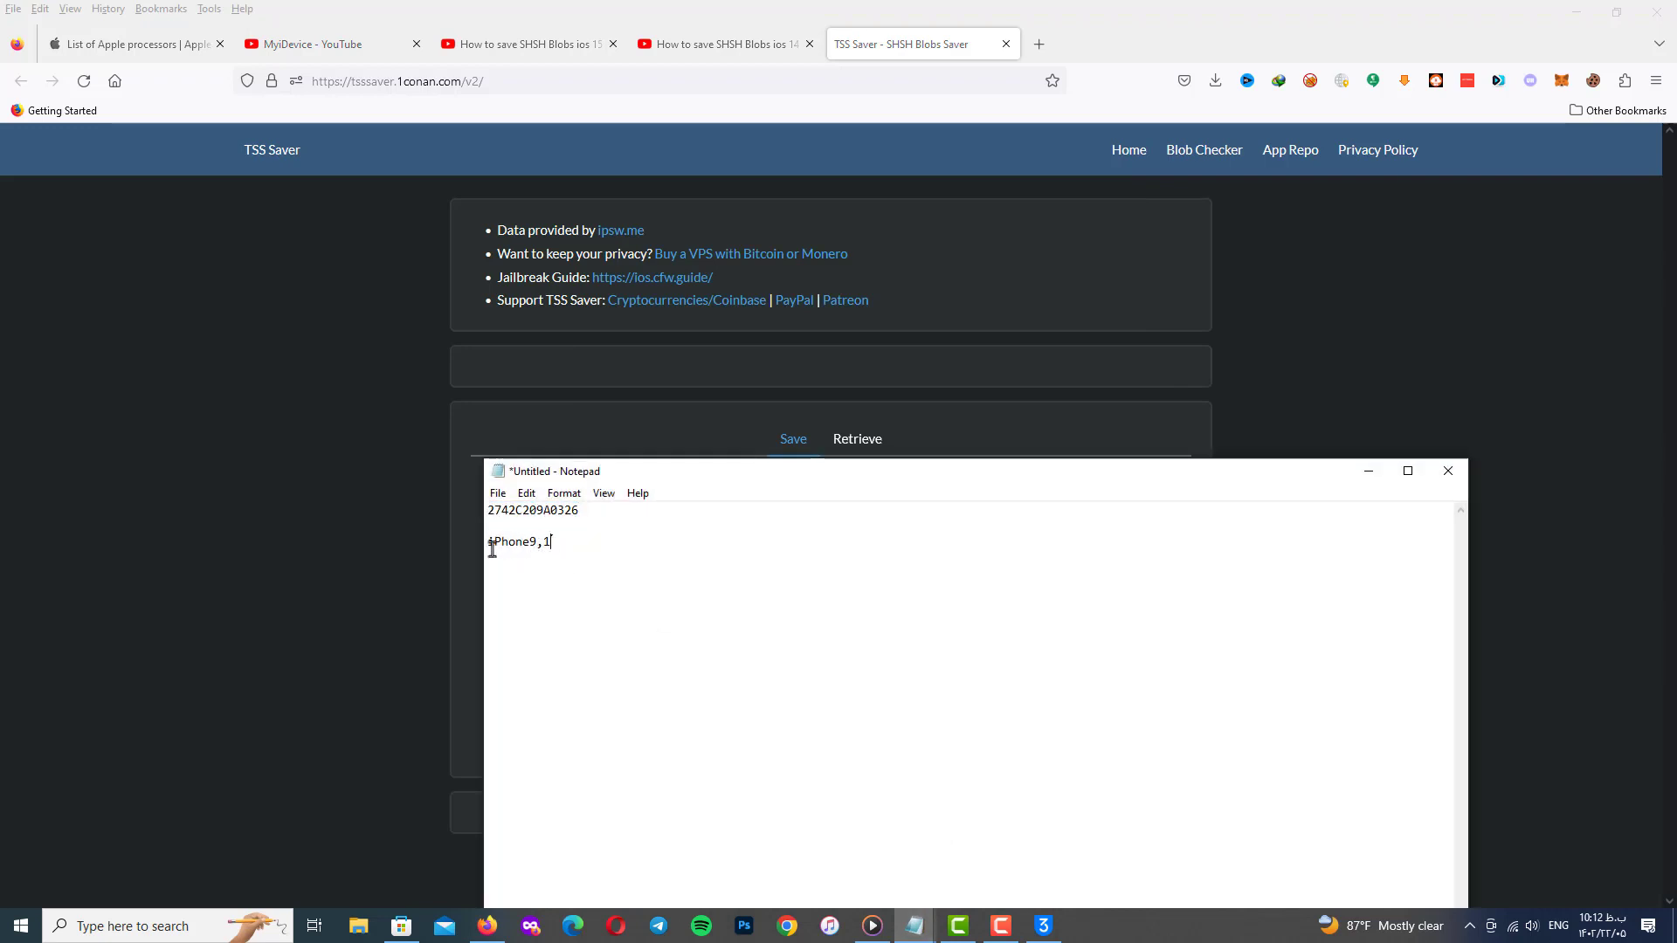
{"action": "left_click", "coordinate": [1369, 472]}
Choose iPhone 7 (Global) (iPhone9,1) as the device on the save form
{"action": "left_click", "coordinate": [786, 581]}
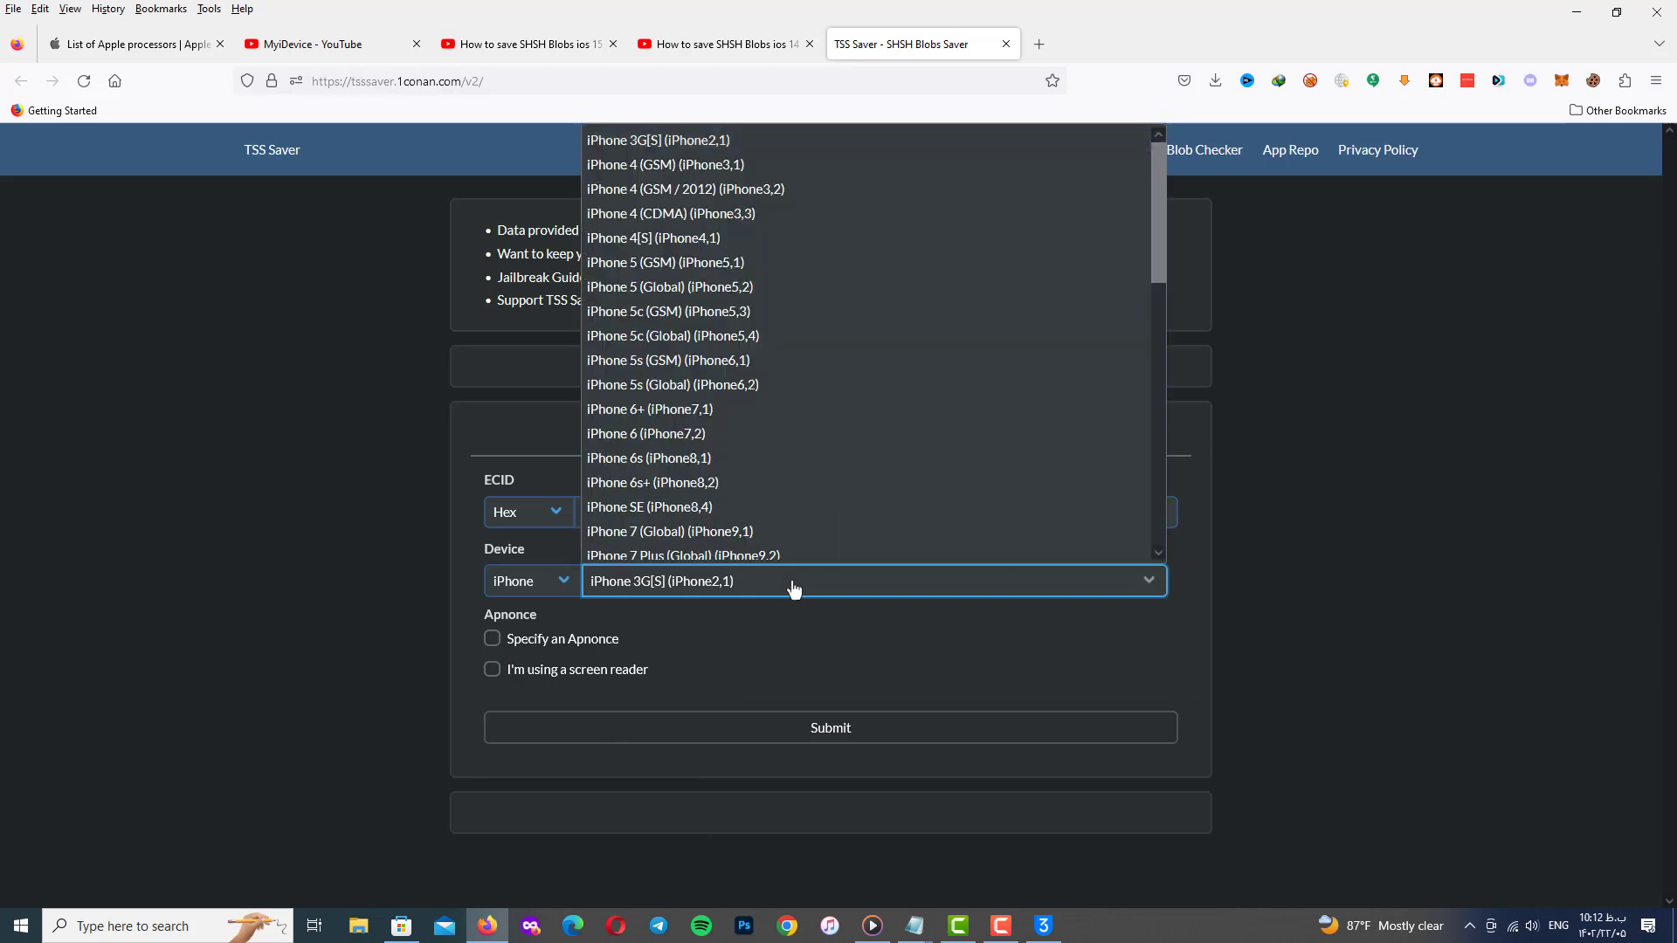
{"action": "left_click_drag", "start_coordinate": [1159, 271], "coordinate": [1147, 363]}
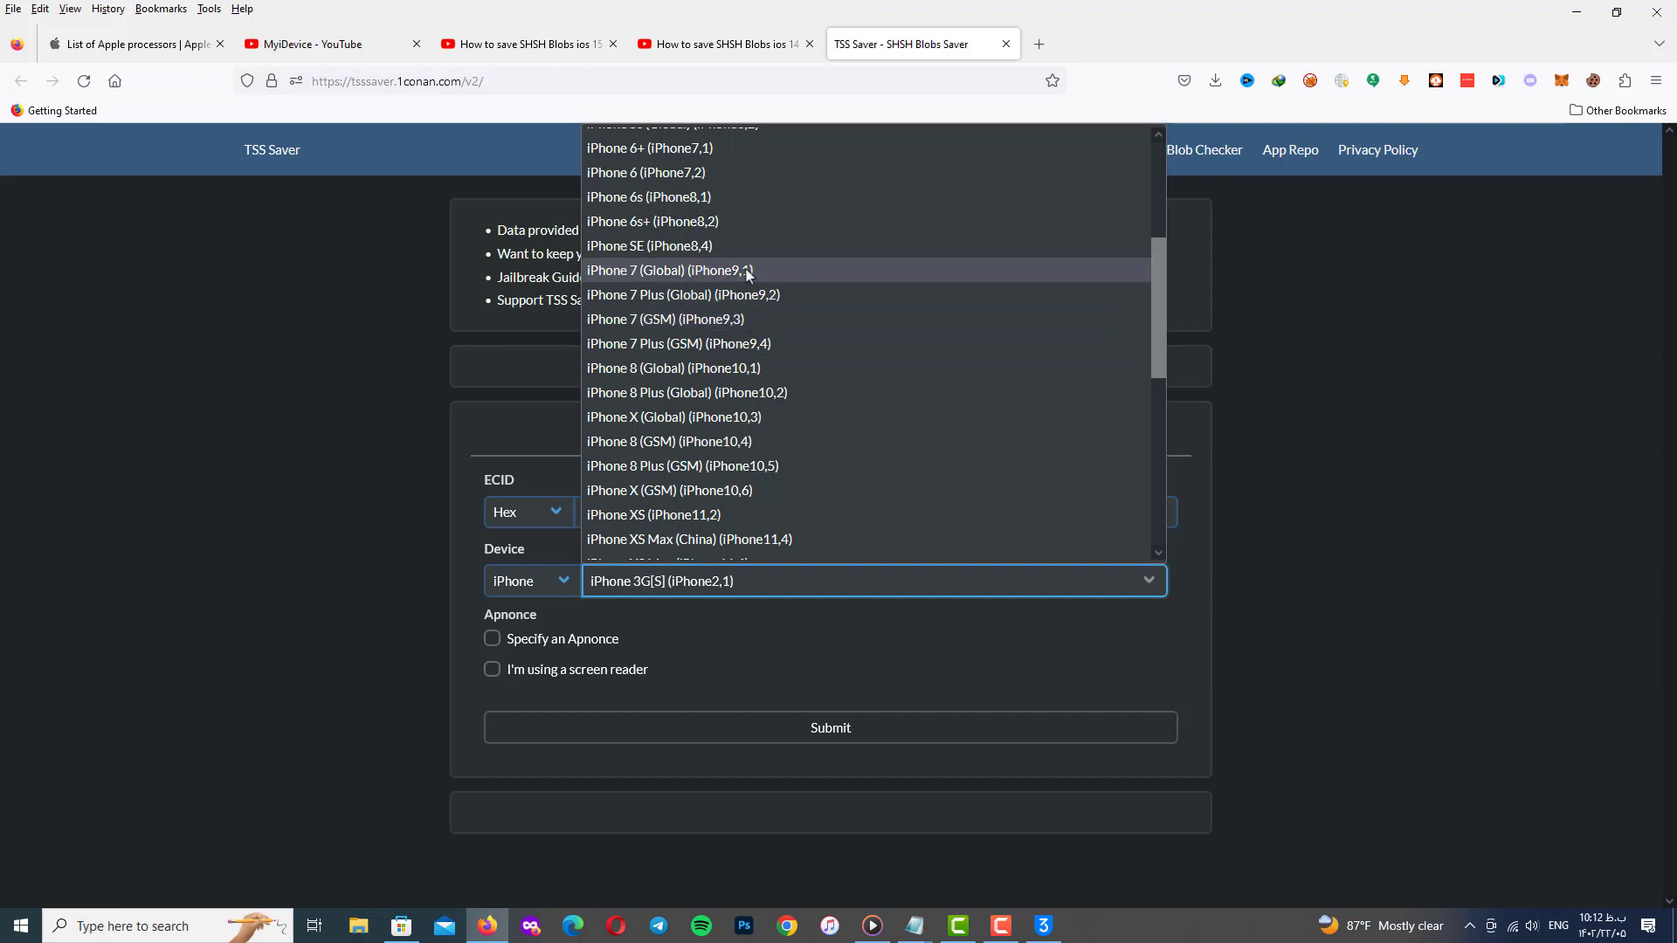
{"action": "scroll", "coordinate": [1171, 250], "scroll_direction": "up", "scroll_amount": 3}
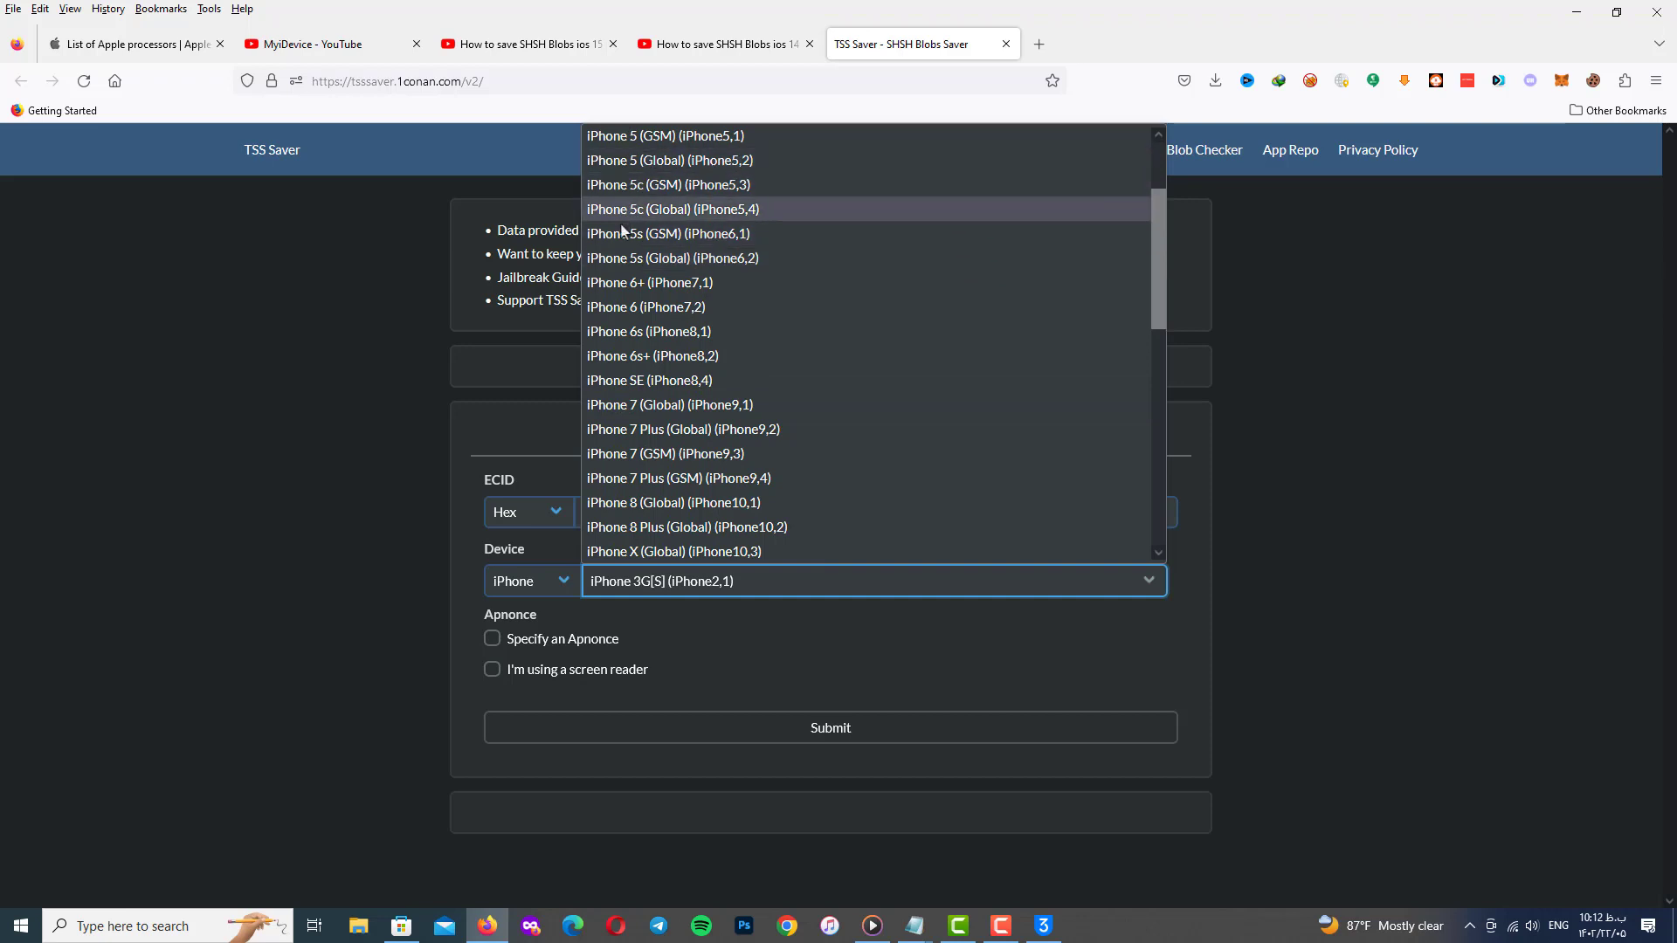
{"action": "scroll", "coordinate": [1158, 255], "scroll_direction": "up", "scroll_amount": 1}
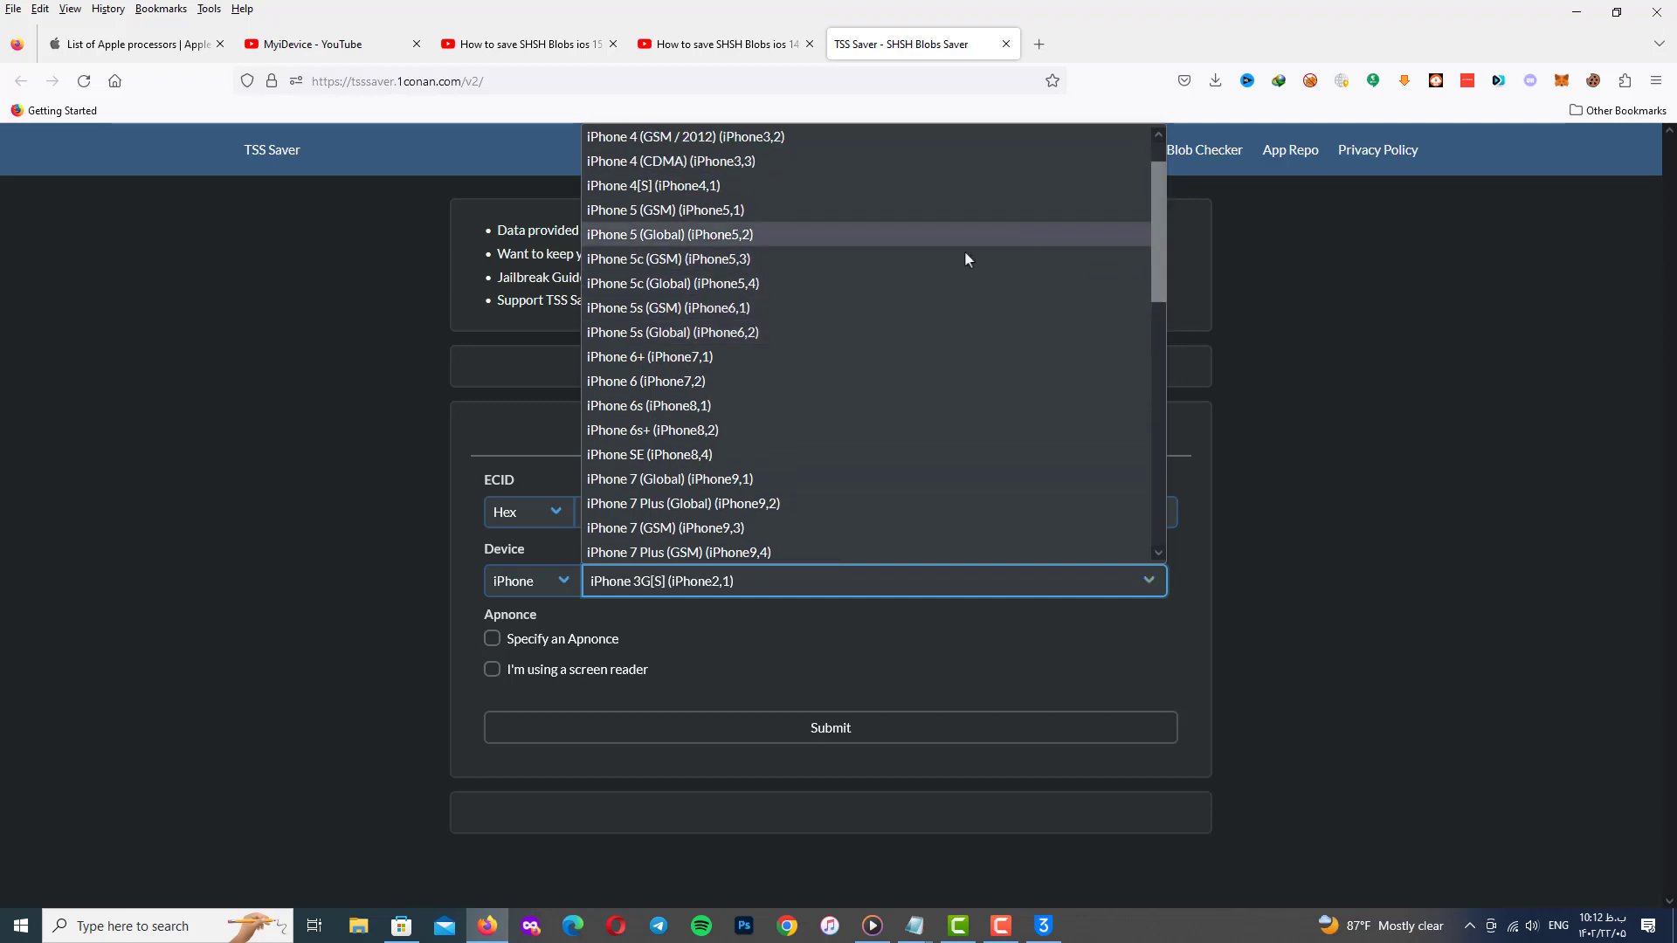
{"action": "left_click_drag", "start_coordinate": [1158, 280], "coordinate": [1155, 329]}
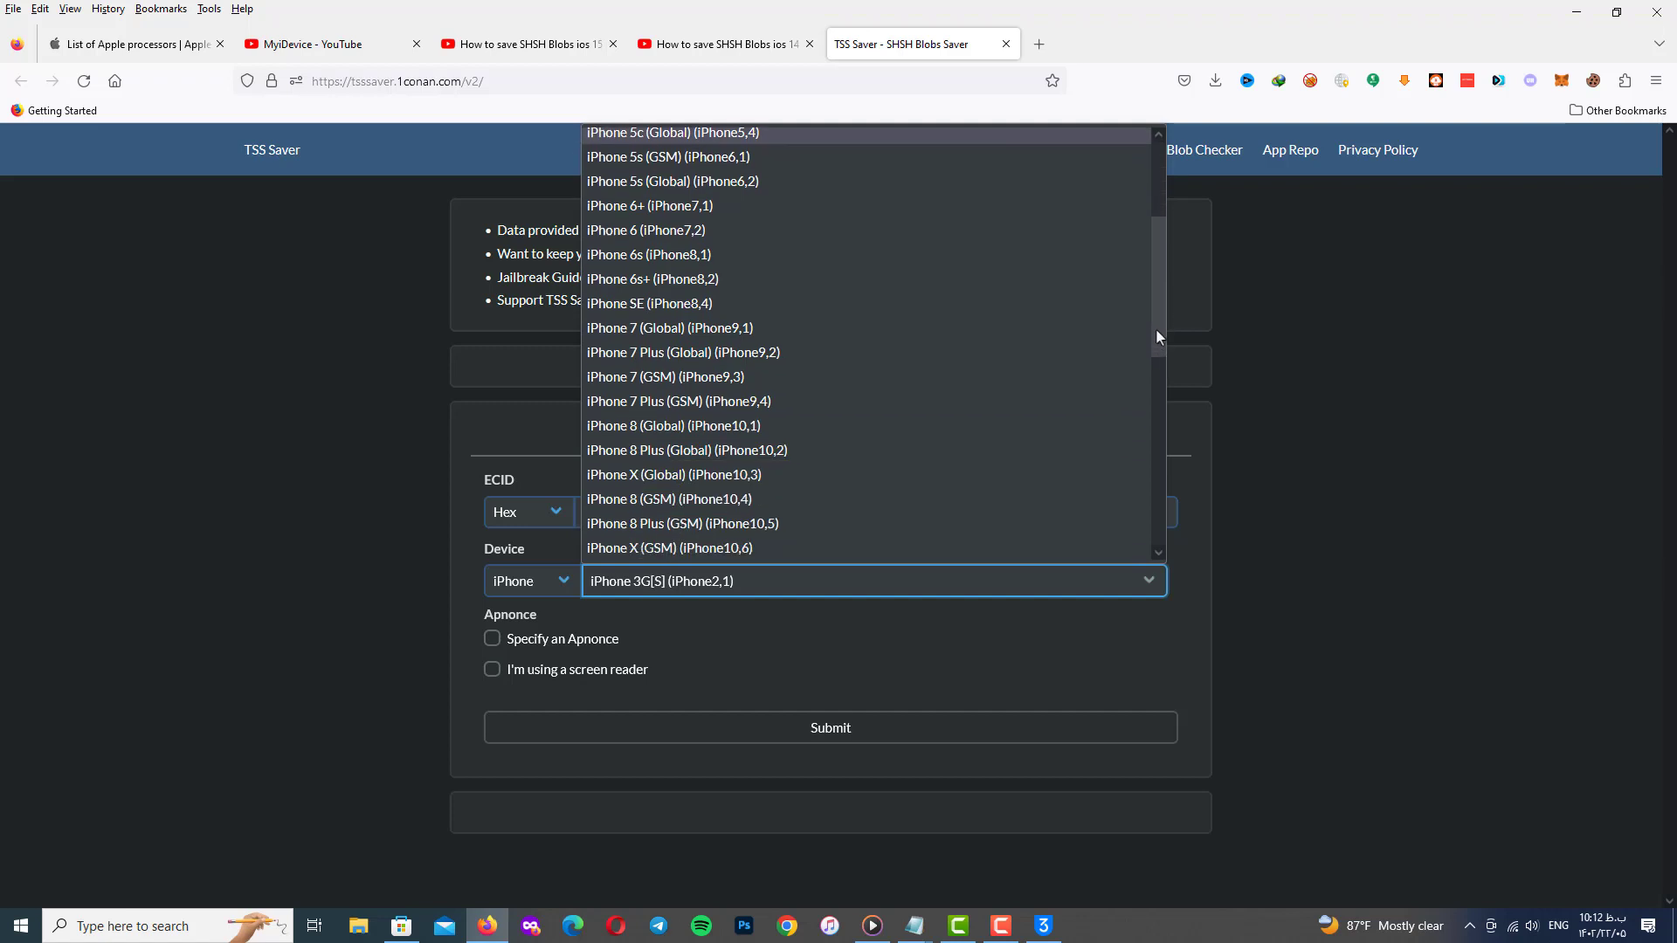
{"action": "left_click", "coordinate": [749, 324]}
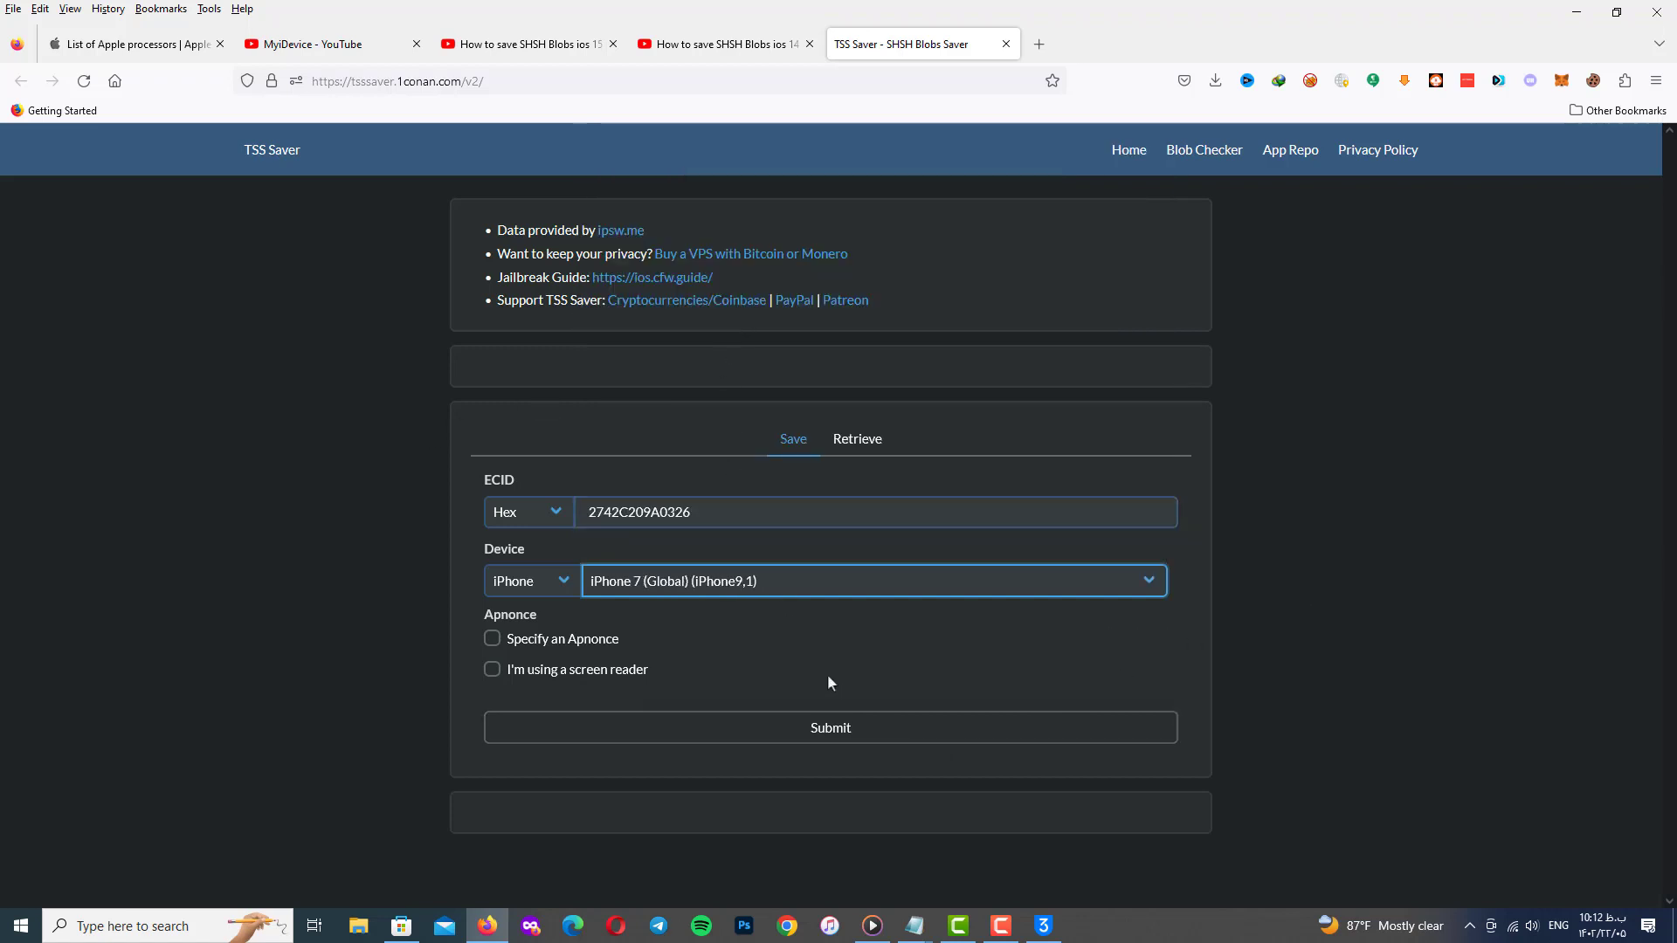
Submit the iPhone 7 and solve the hCaptcha dog puzzles until 'Device added to queue' appears
{"action": "left_click", "coordinate": [838, 736]}
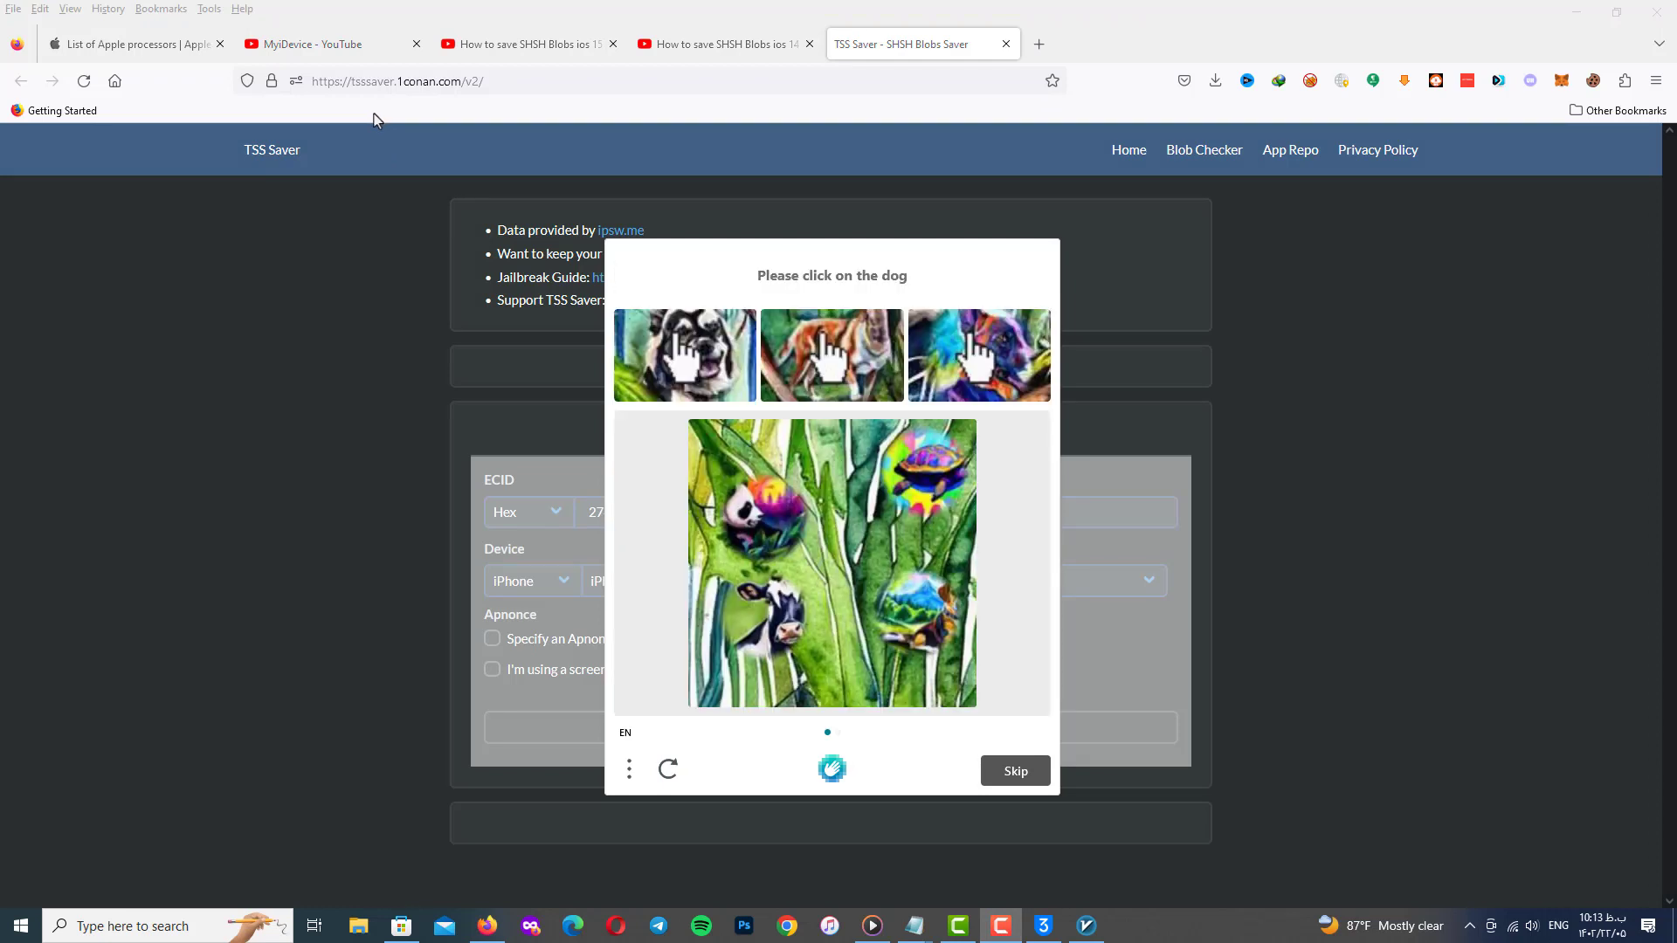
{"action": "left_click", "coordinate": [922, 620]}
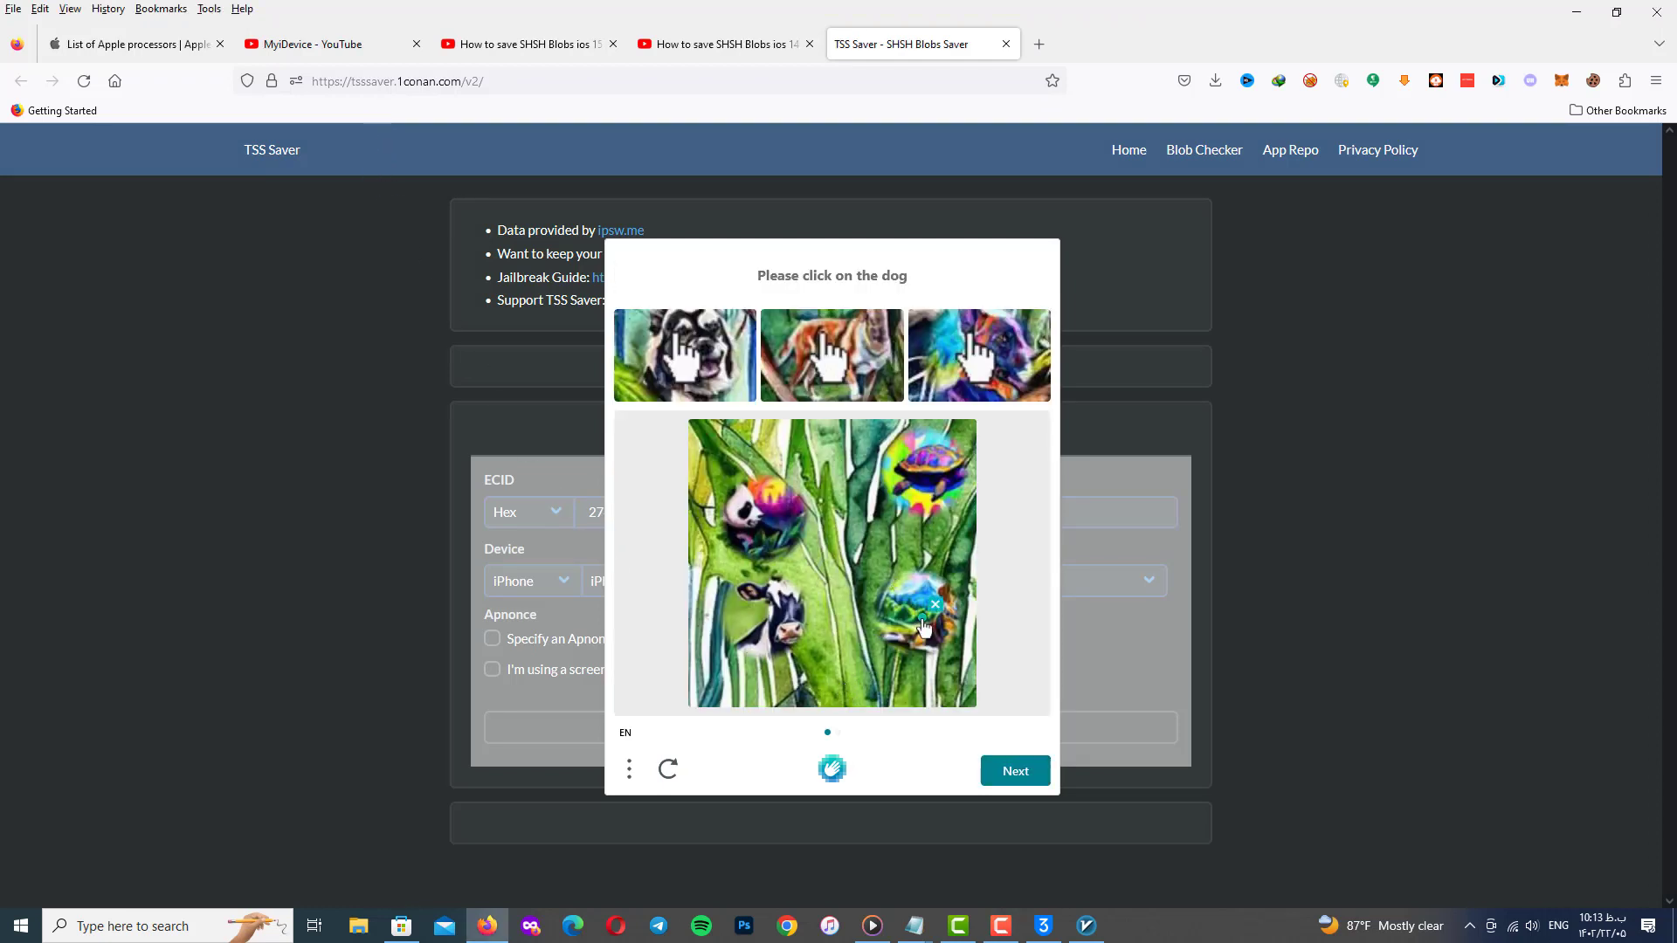
{"action": "left_click", "coordinate": [1015, 770]}
{"action": "left_click", "coordinate": [769, 559]}
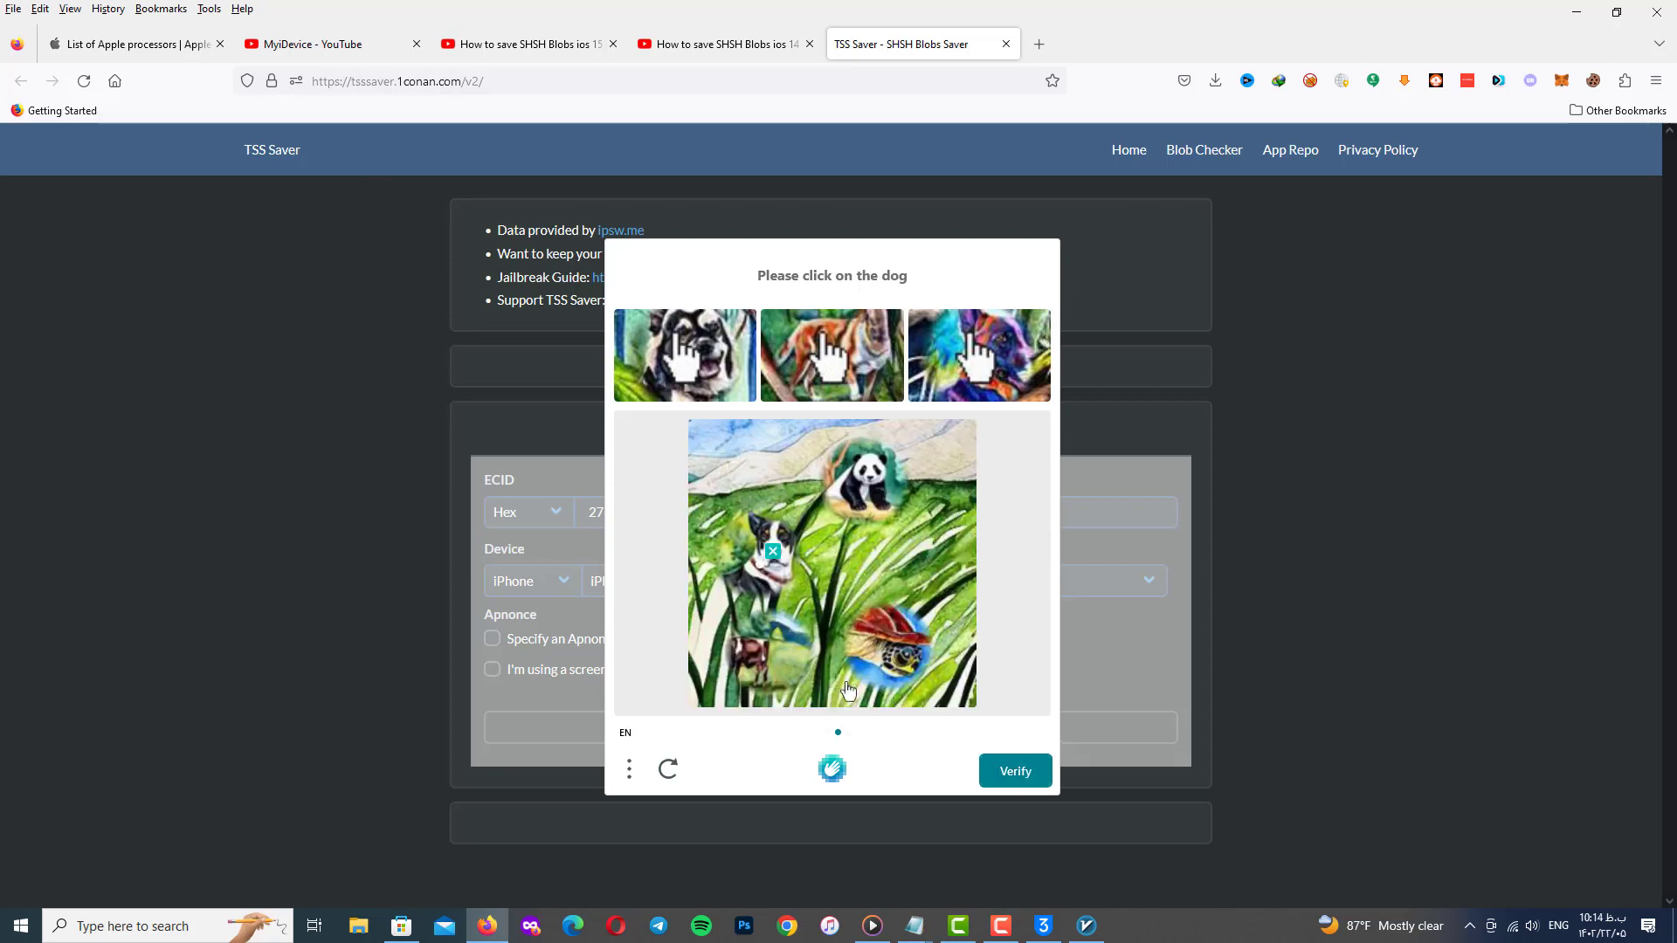
{"action": "left_click", "coordinate": [991, 773]}
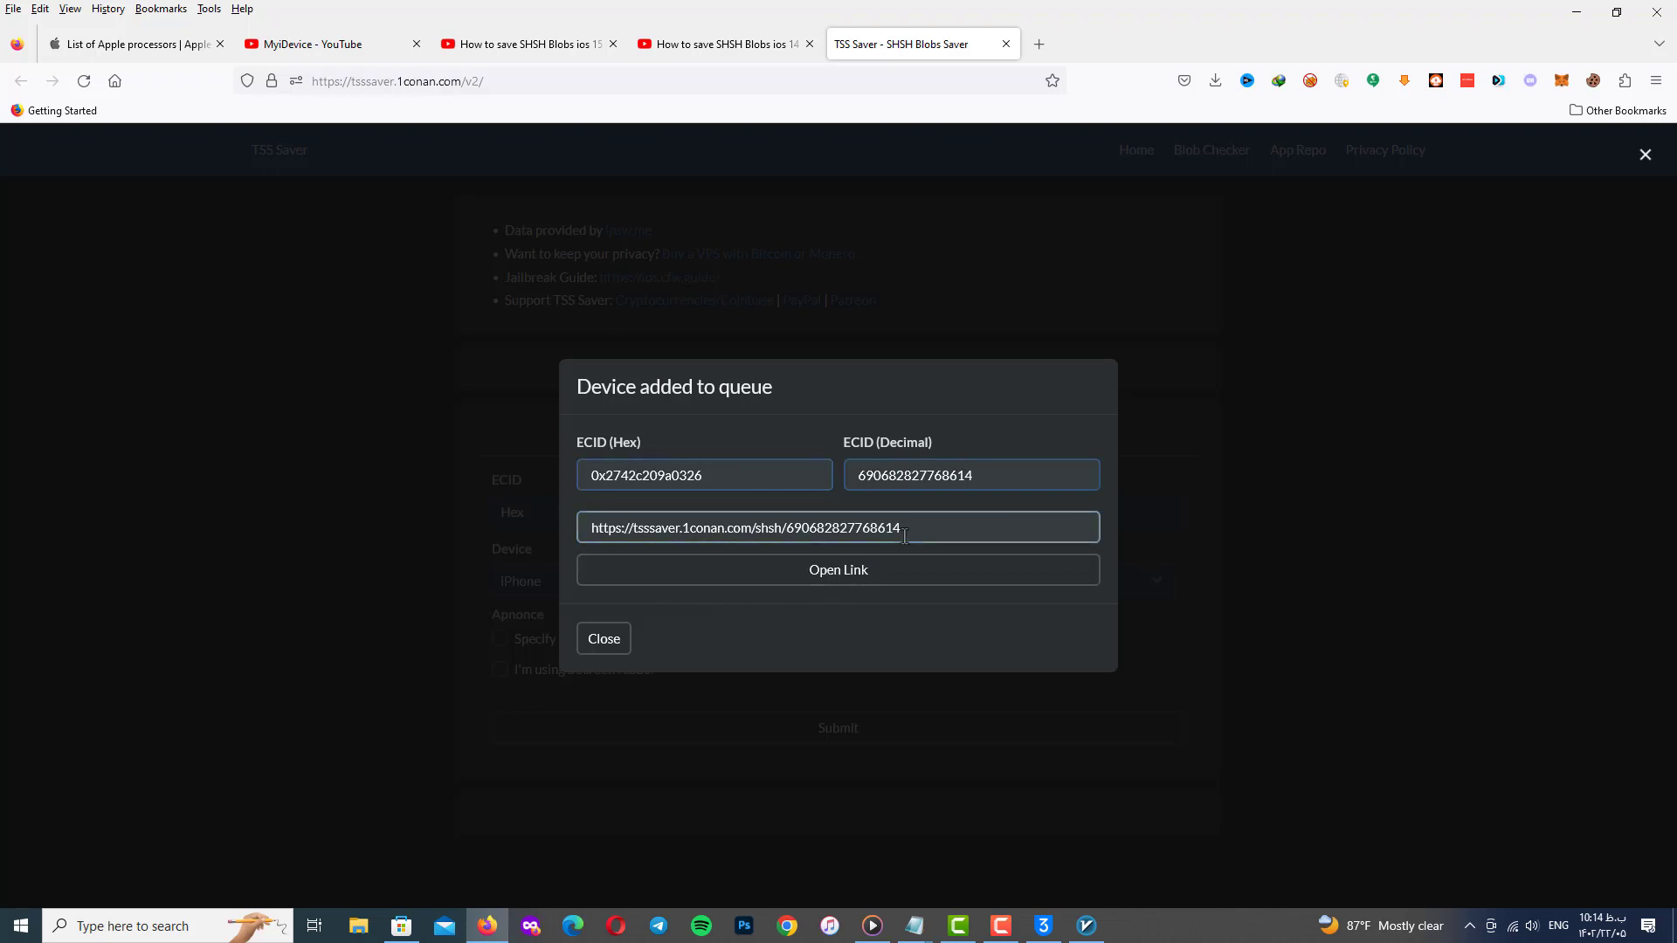
Copy the blobs link from the confirmation and paste it into the Untitled Notepad notes
{"action": "left_click_drag", "start_coordinate": [854, 534], "coordinate": [614, 547]}
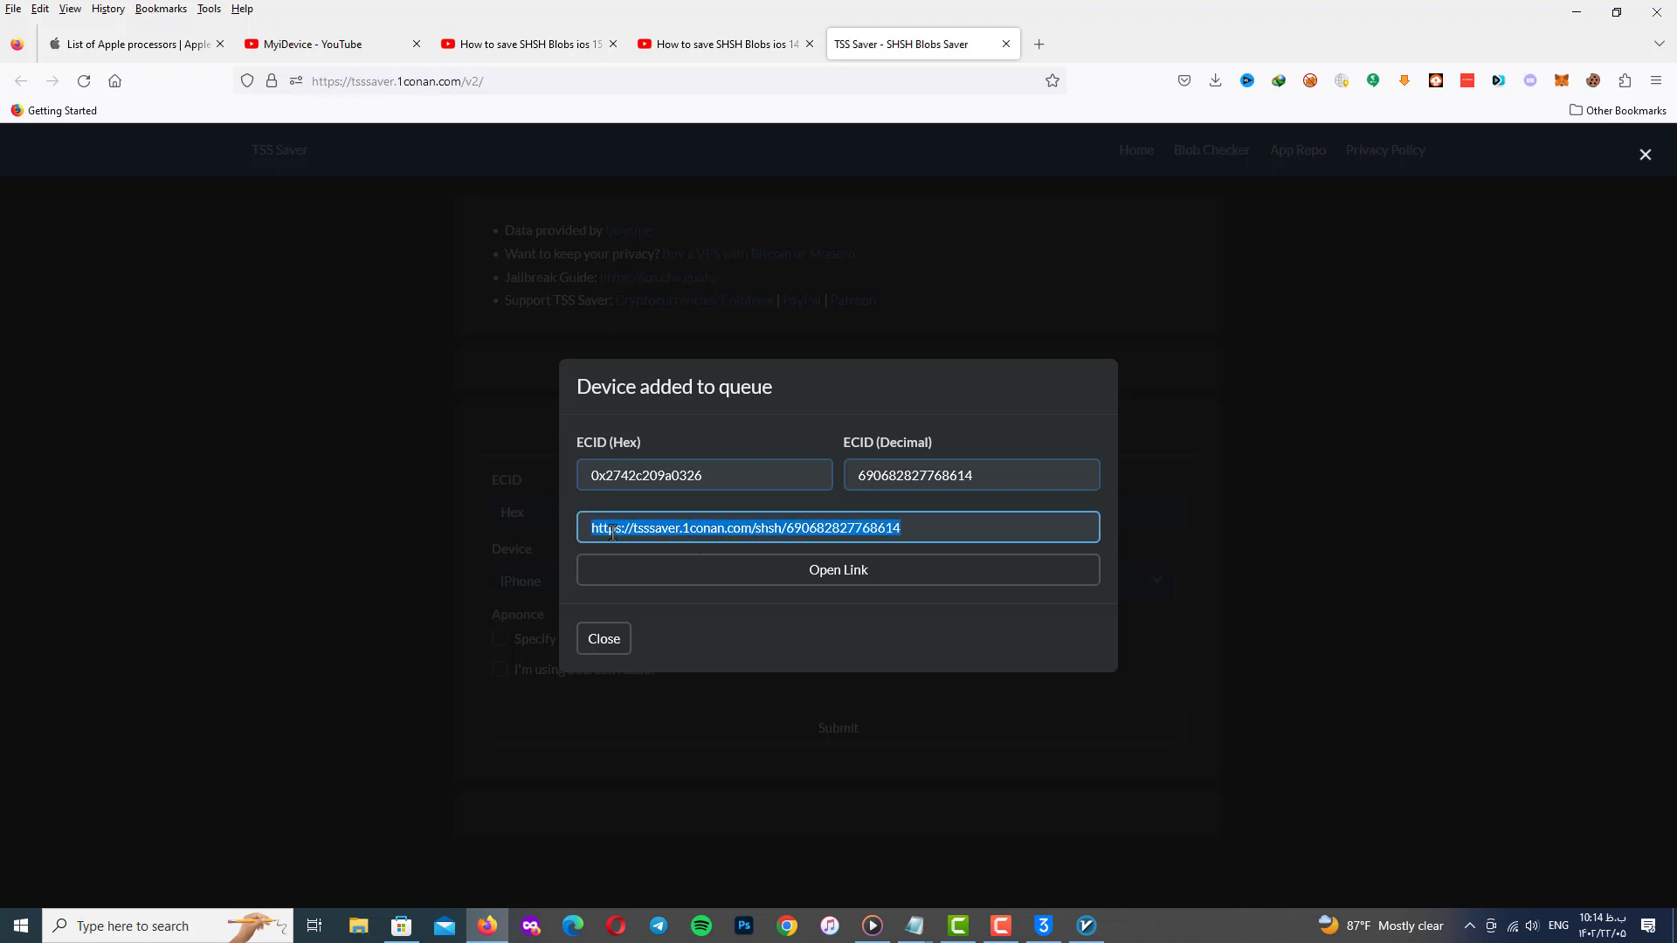
{"action": "right_click", "coordinate": [612, 533]}
{"action": "left_click", "coordinate": [645, 297]}
{"action": "left_click", "coordinate": [914, 938]}
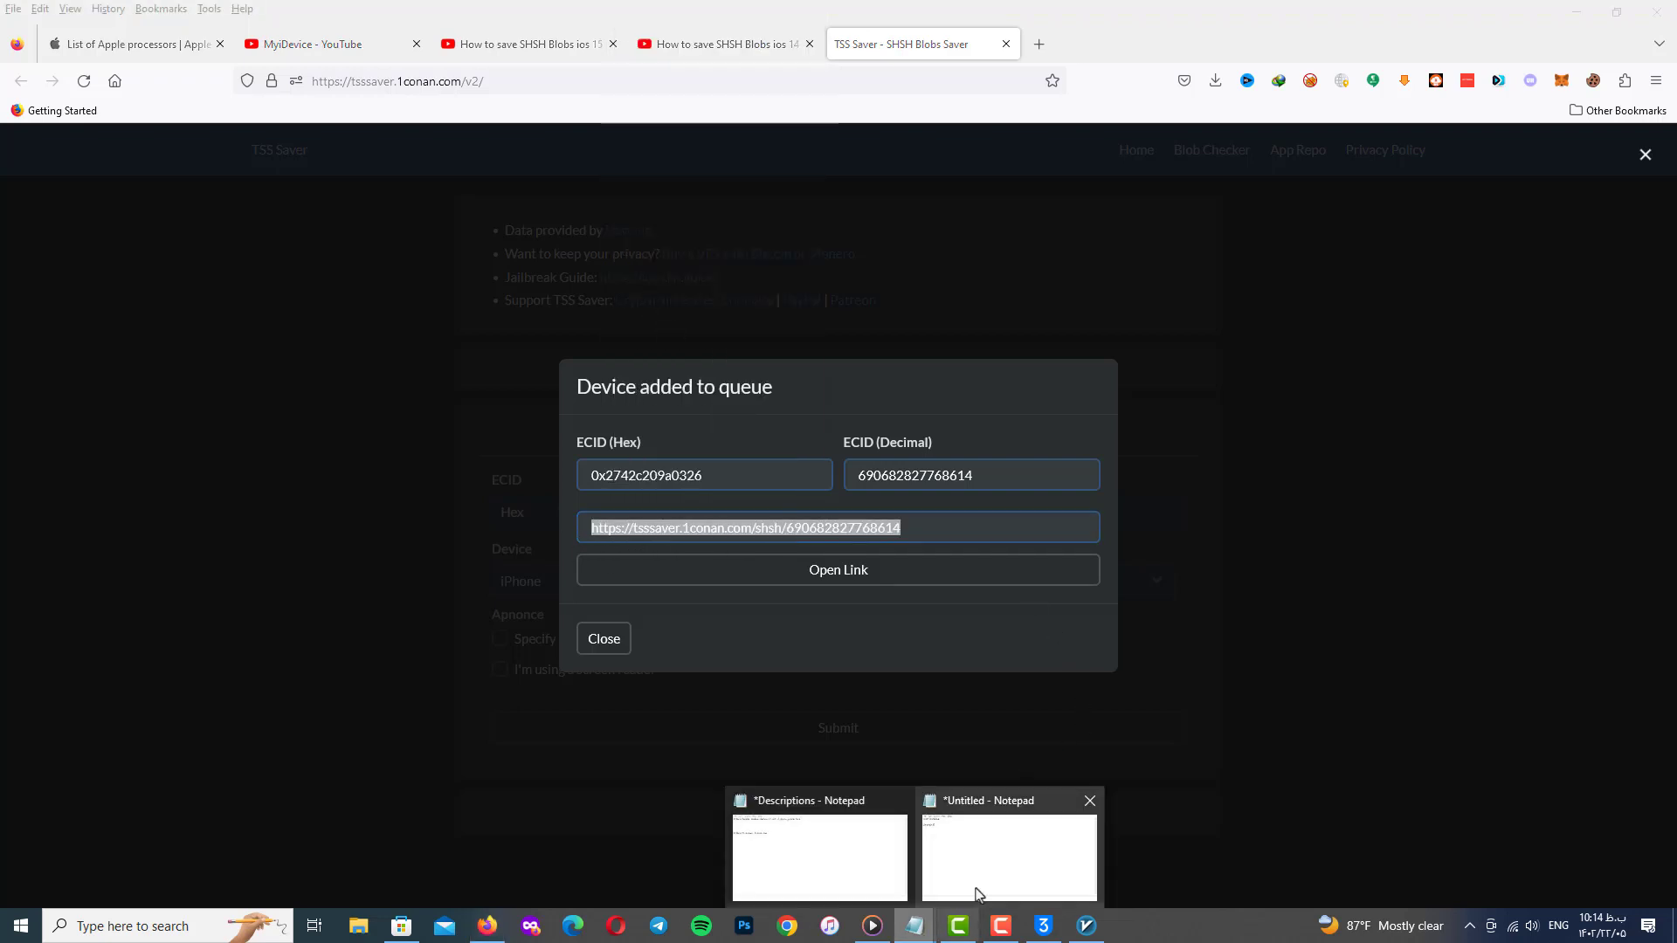
{"action": "left_click", "coordinate": [994, 841]}
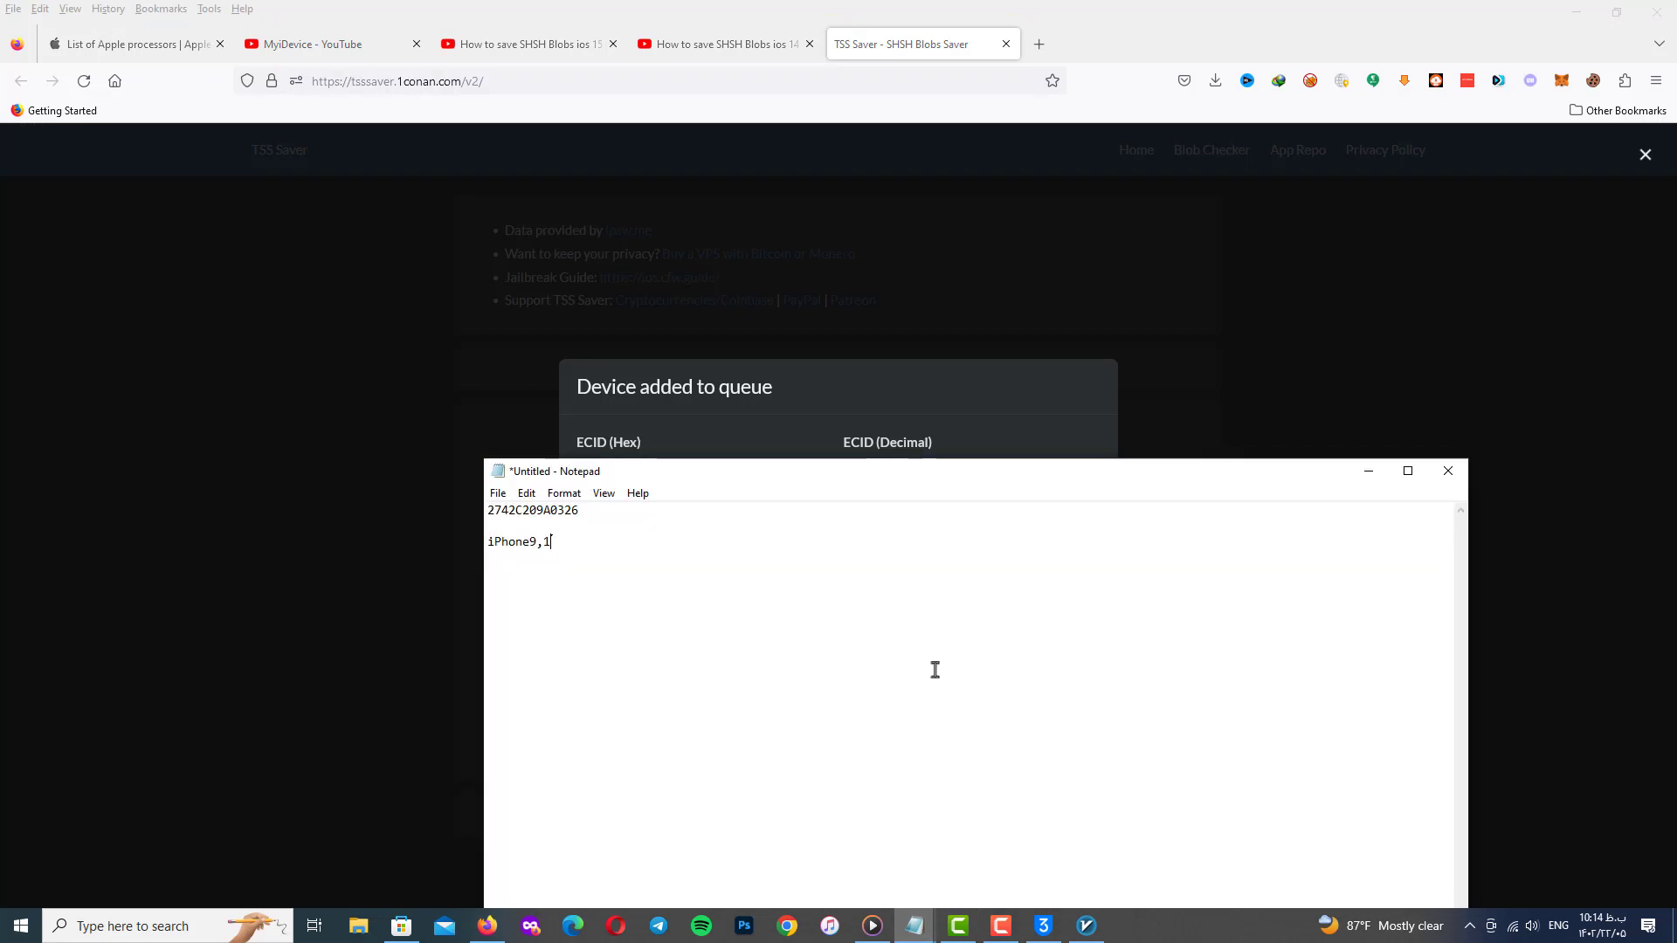
{"action": "right_click", "coordinate": [609, 624]}
{"action": "left_click", "coordinate": [650, 694]}
Save the notes as 'SHSH URL' and minimize Notepad
{"action": "left_click", "coordinate": [497, 494]}
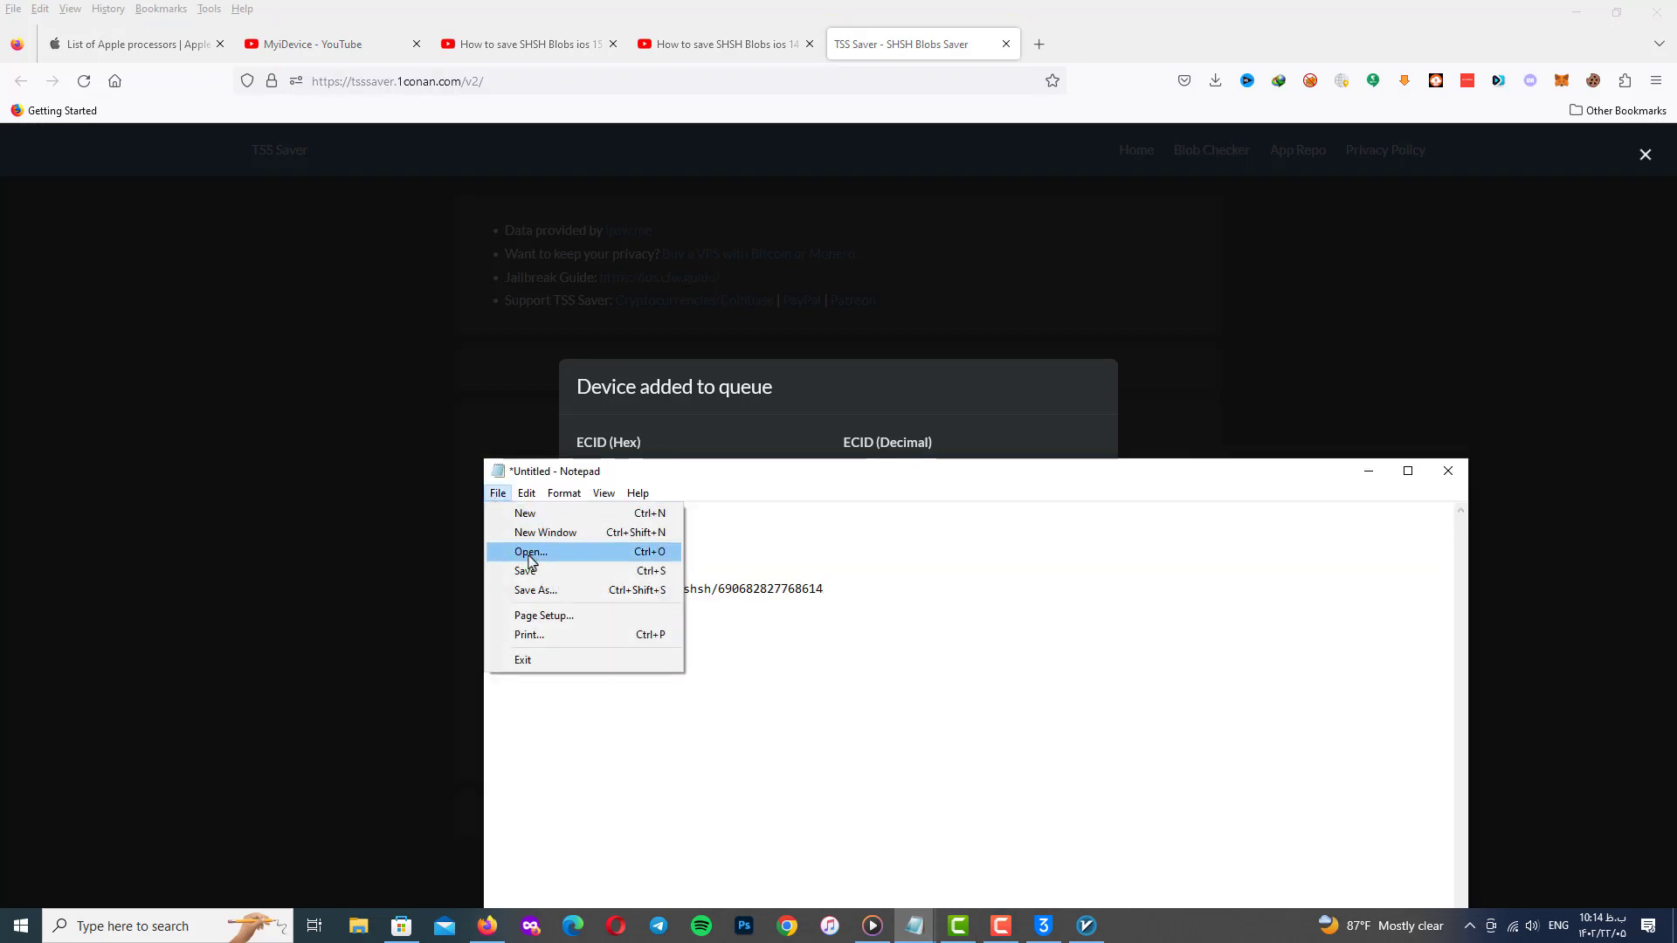
{"action": "left_click", "coordinate": [535, 591]}
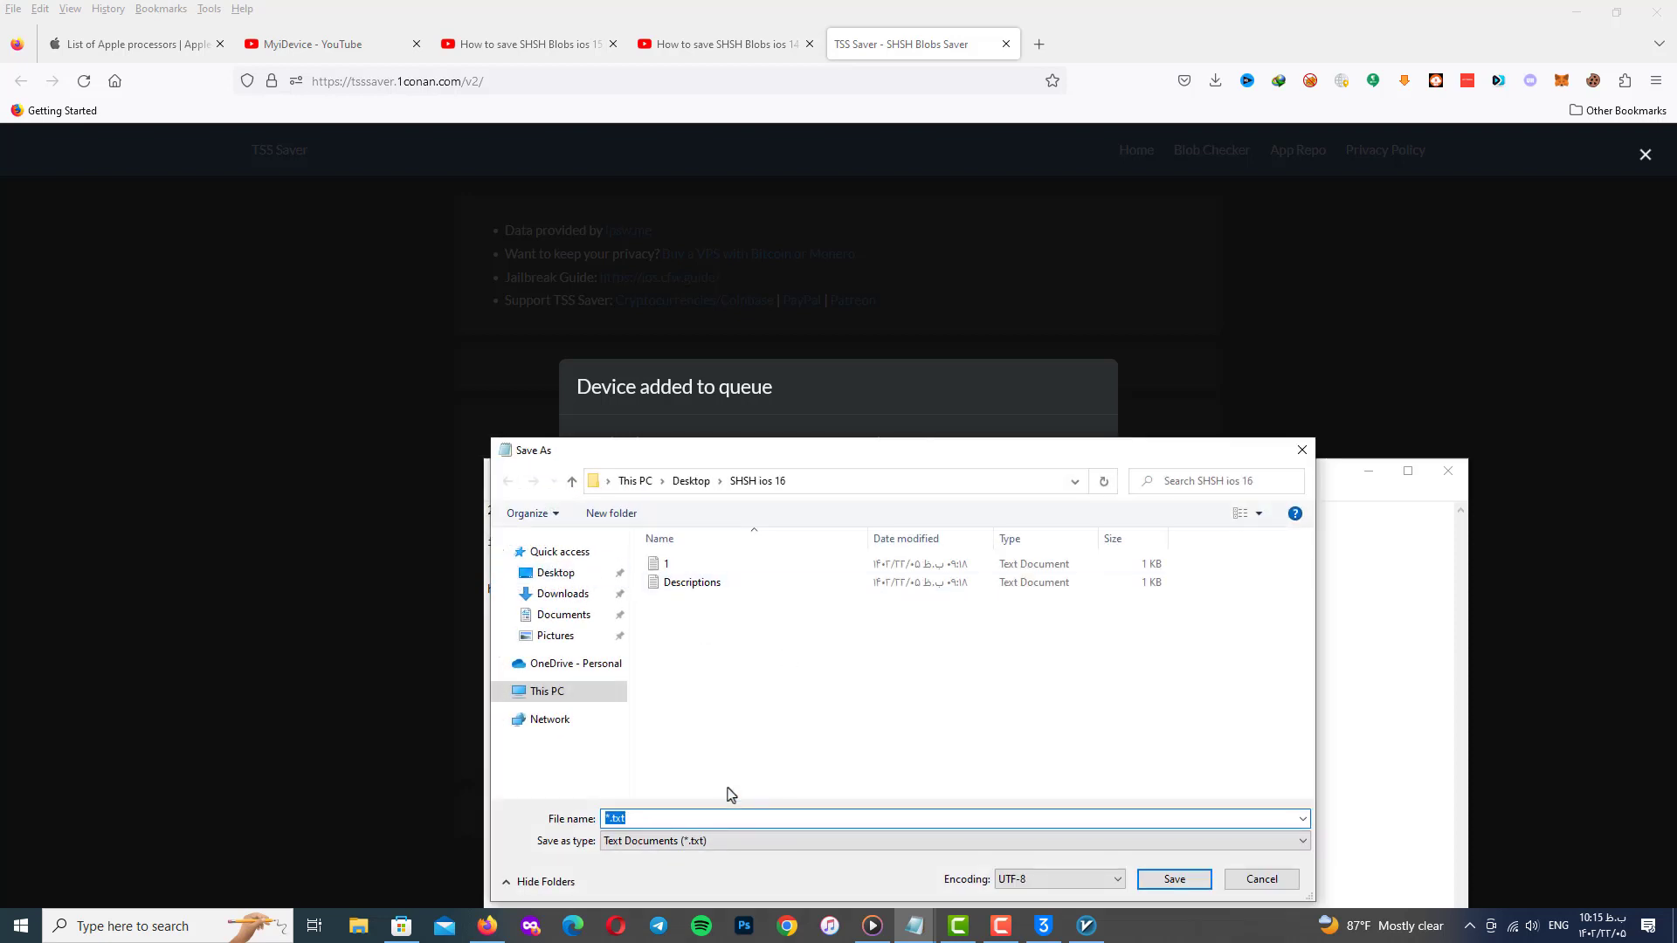
{"action": "type", "text": "SH"}
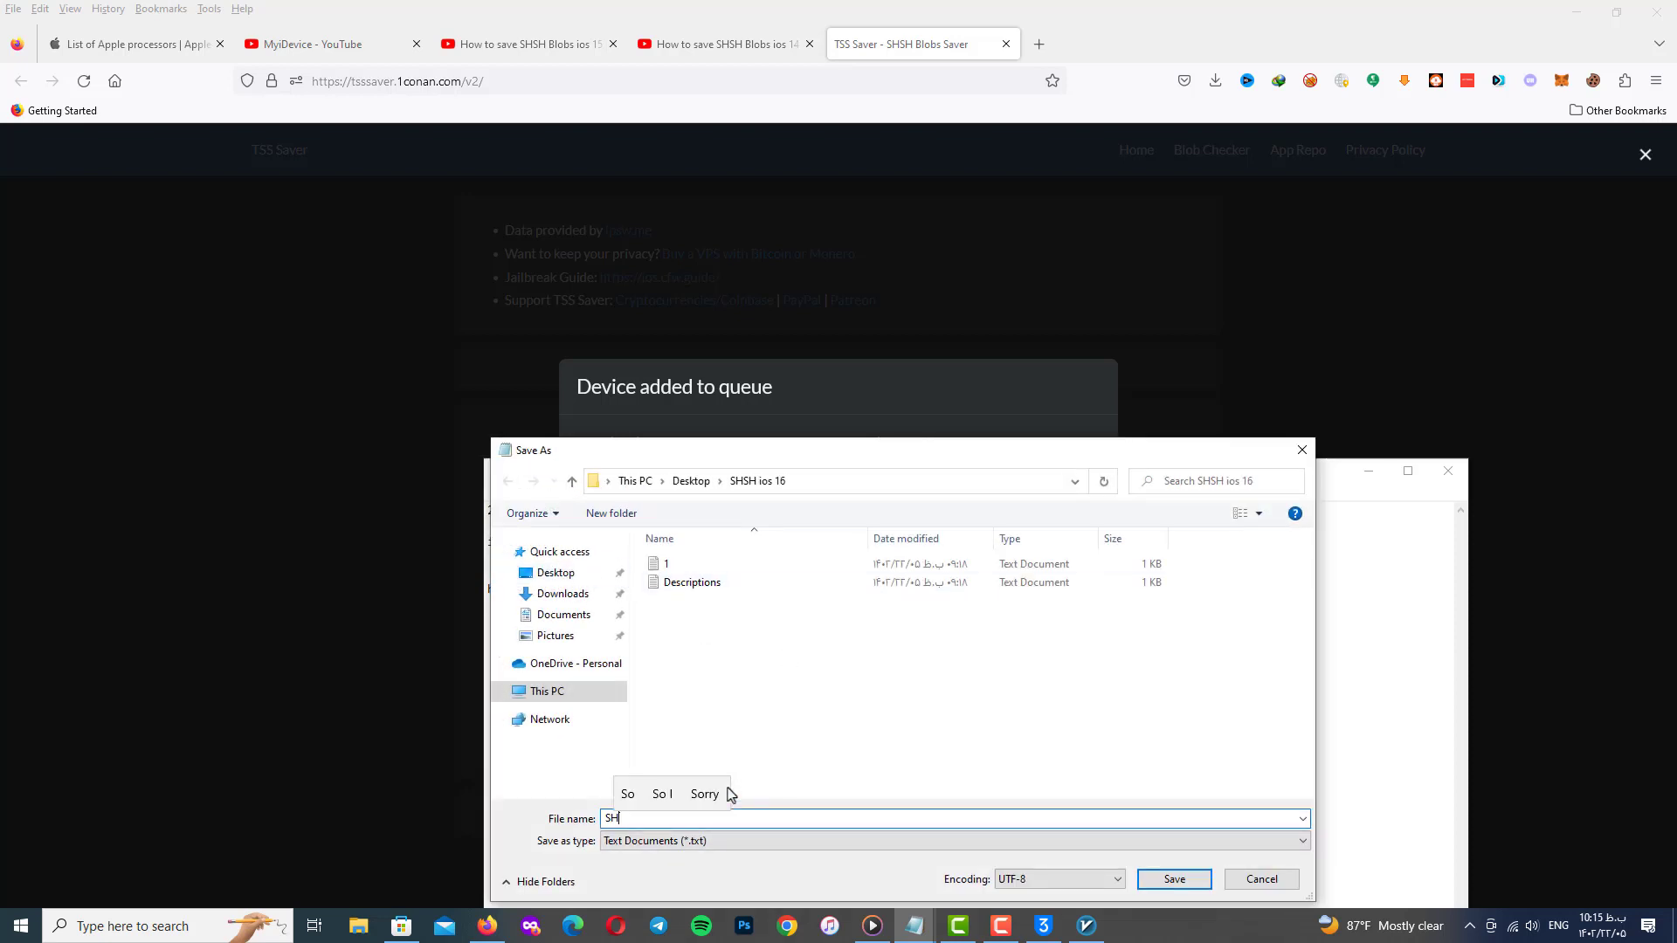
{"action": "type", "text": " URL"}
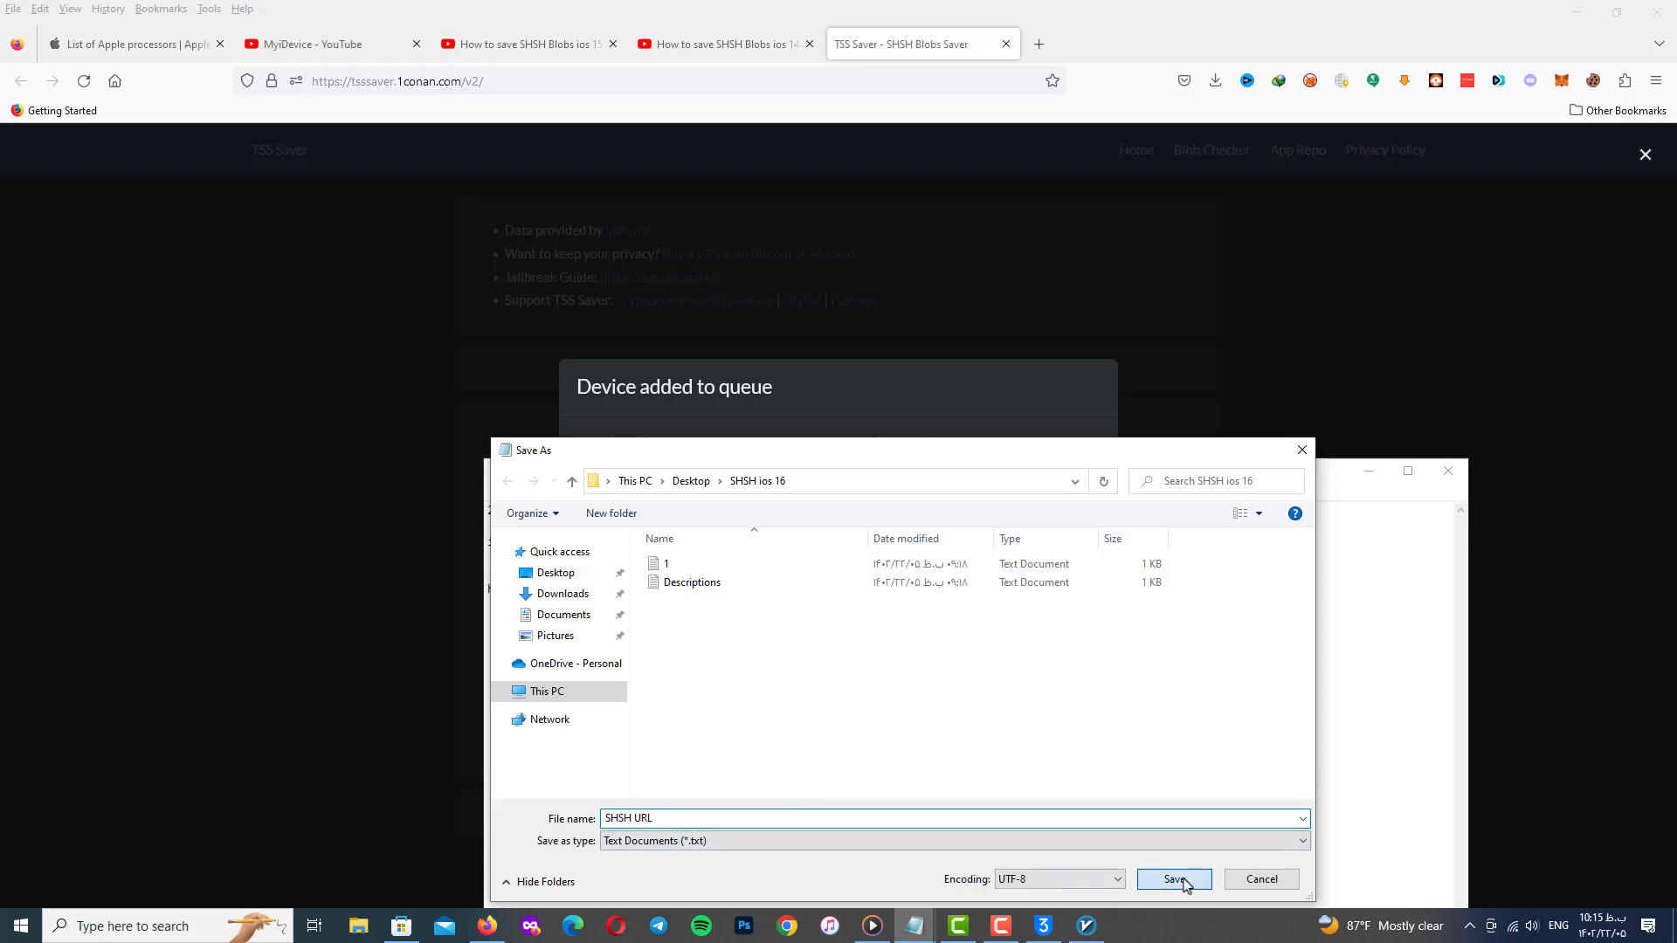
{"action": "left_click", "coordinate": [1179, 882]}
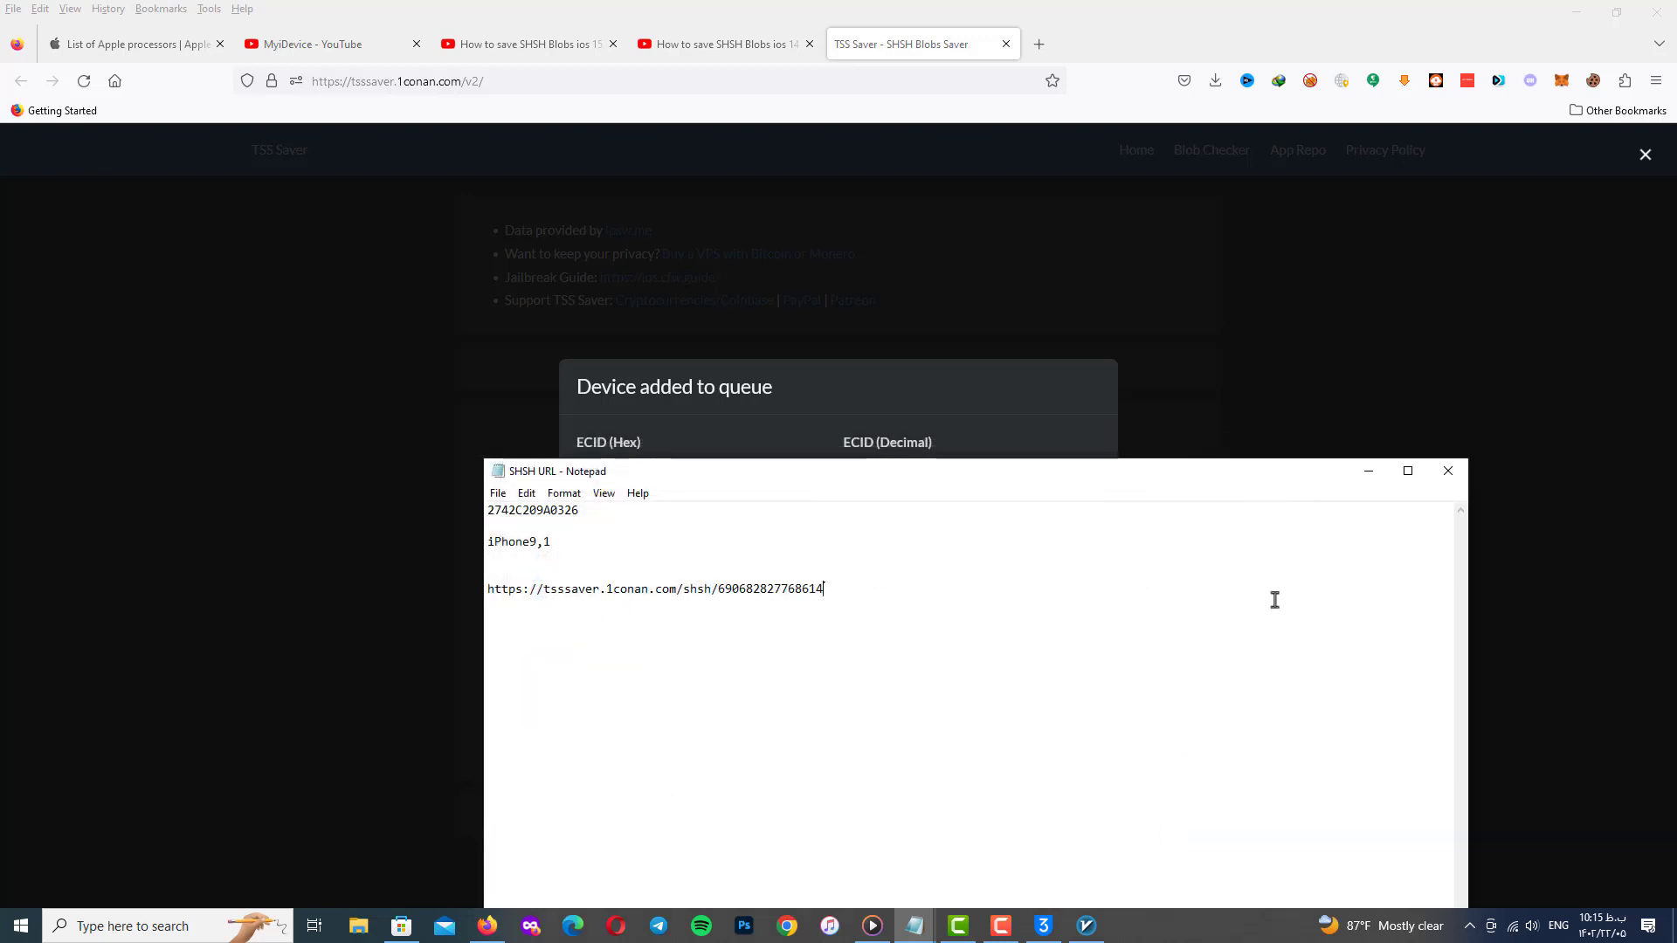
{"action": "left_click", "coordinate": [1369, 479]}
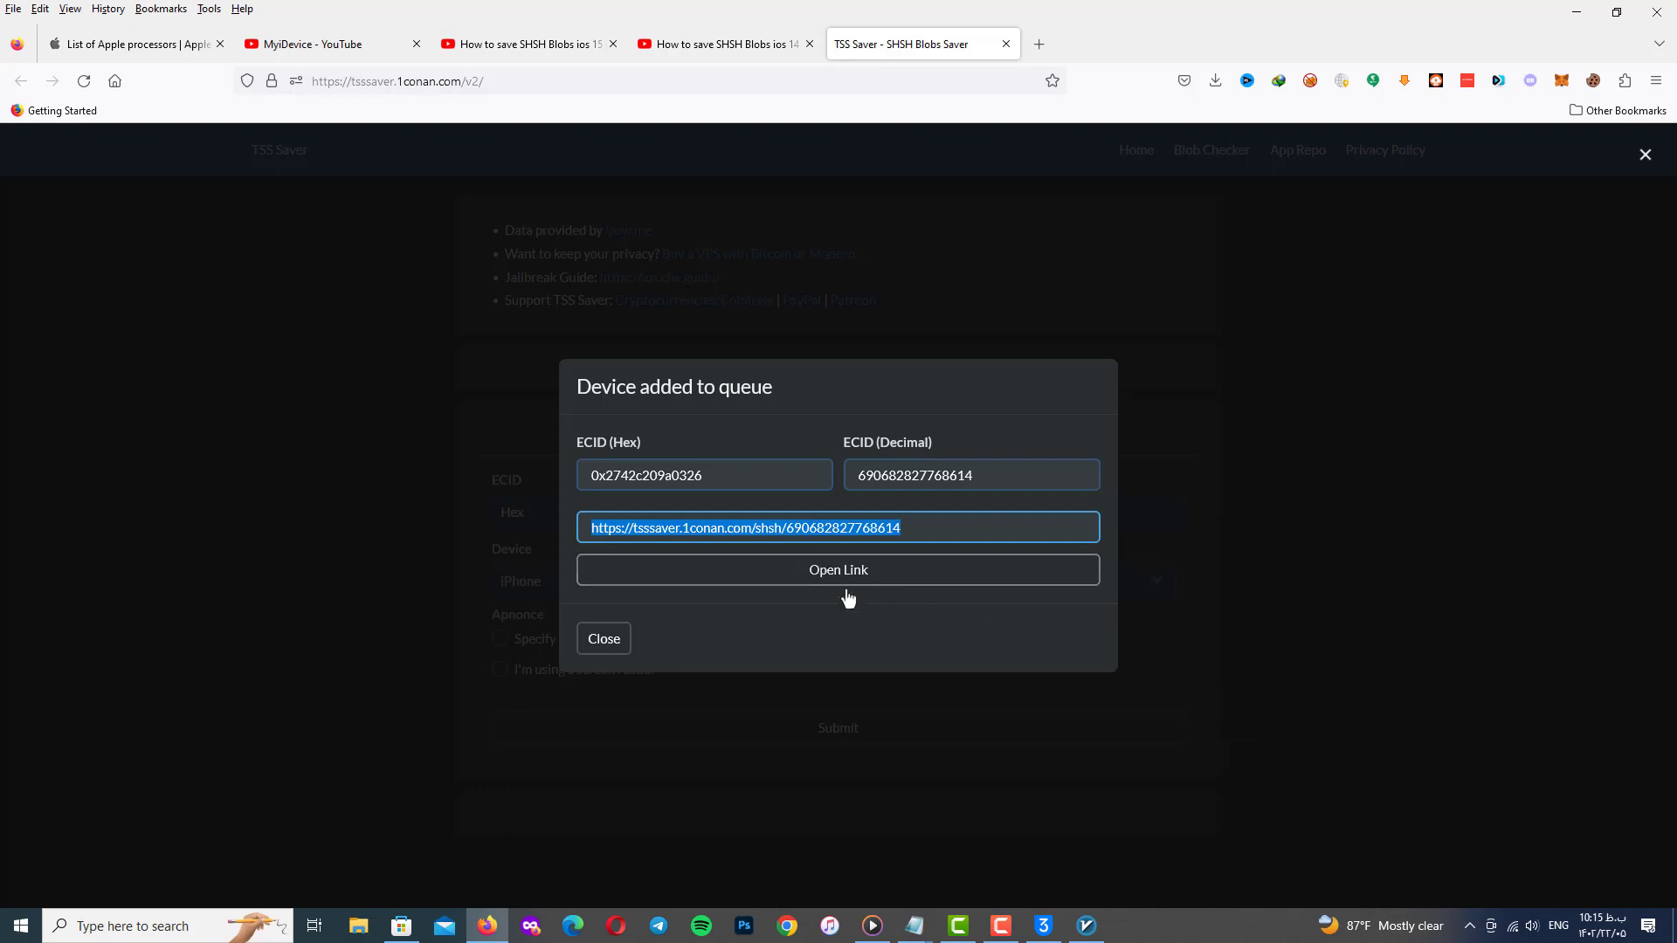
Open the blob listing (13.4.1, 15.7.8, 15.7.8-ota) in a new tab and copy the link from the SHSH URL notes
{"action": "left_click", "coordinate": [839, 586]}
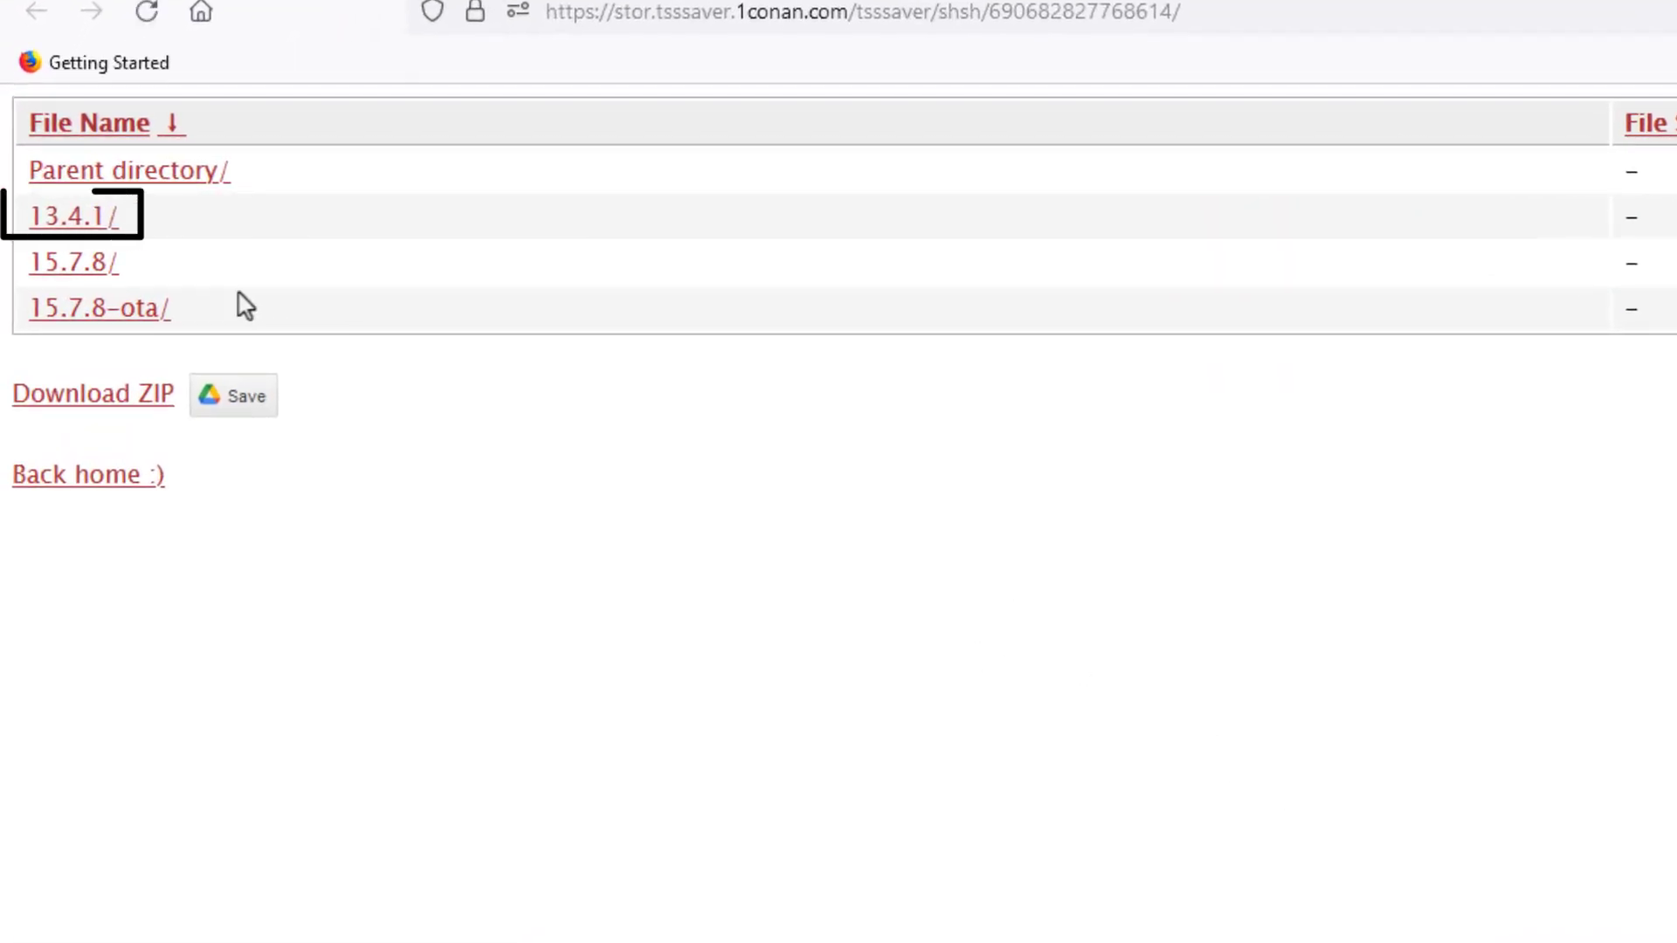
{"action": "left_click", "coordinate": [206, 393]}
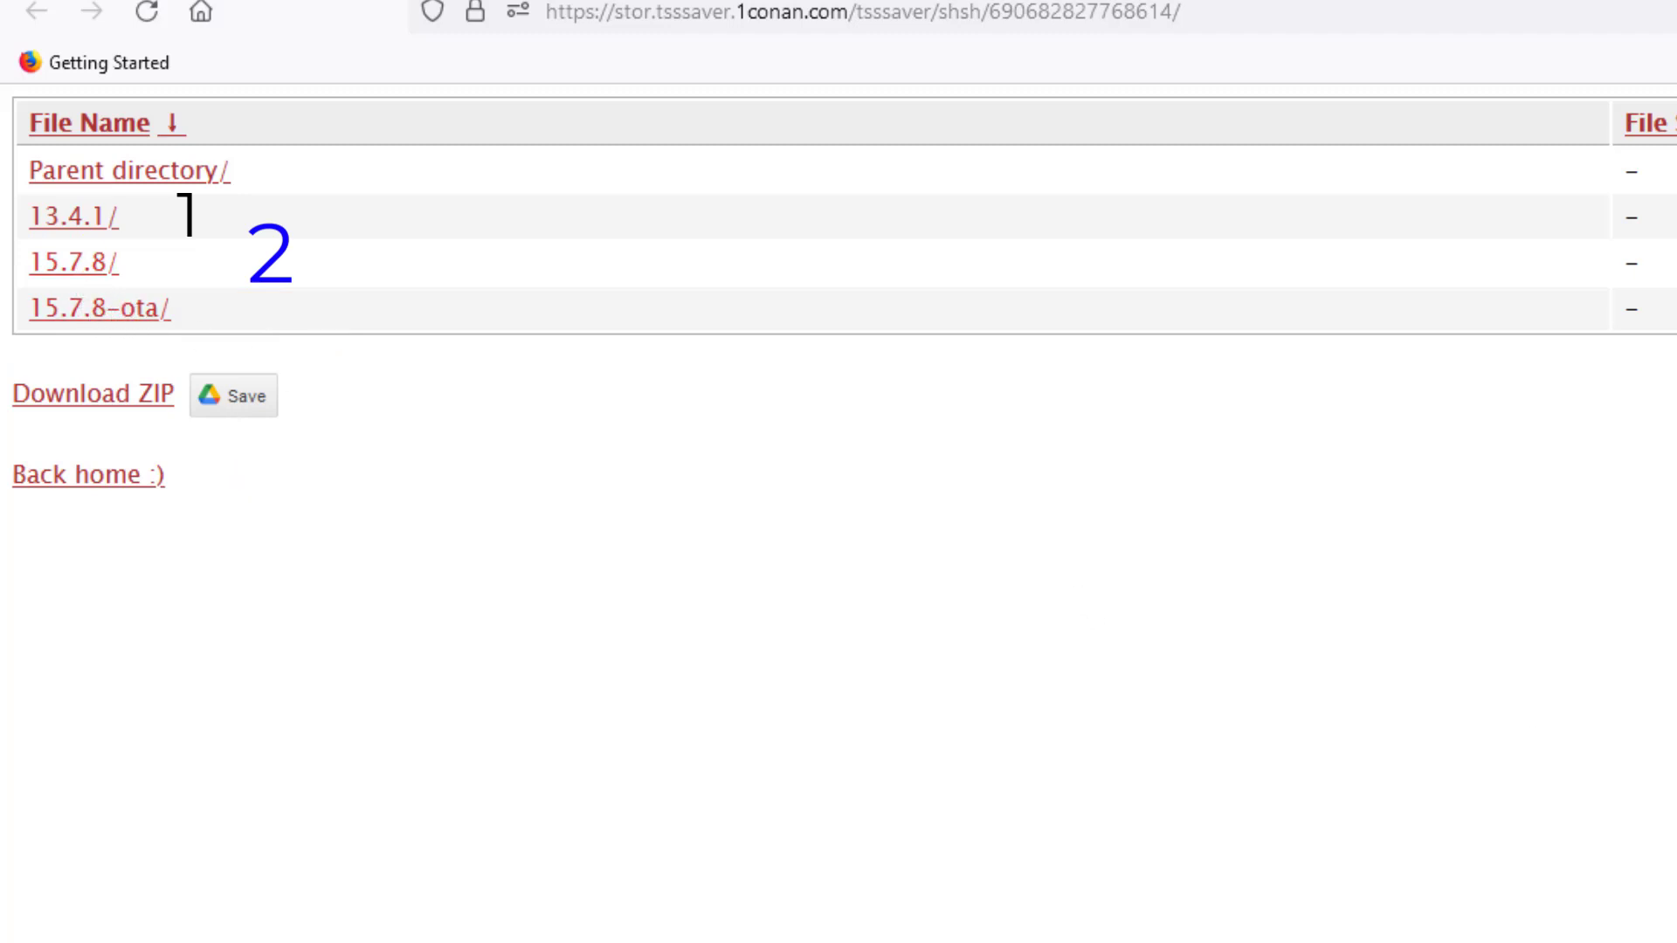
{"action": "key", "text": "alt+Tab"}
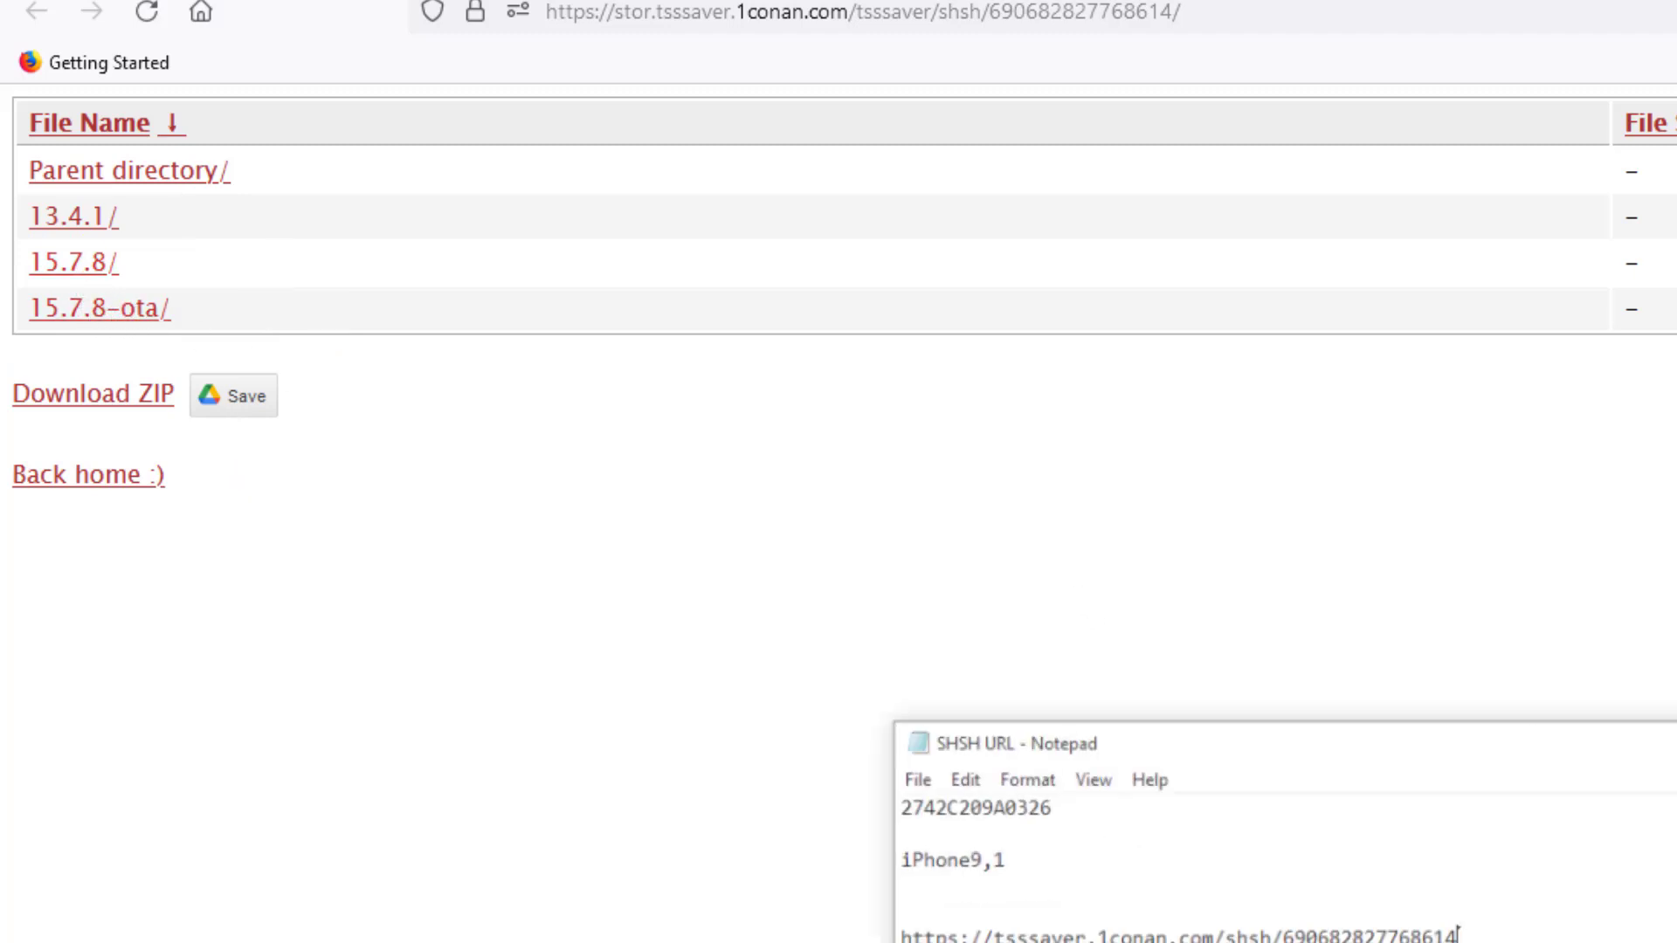
{"action": "left_click_drag", "start_coordinate": [1442, 900], "coordinate": [859, 915]}
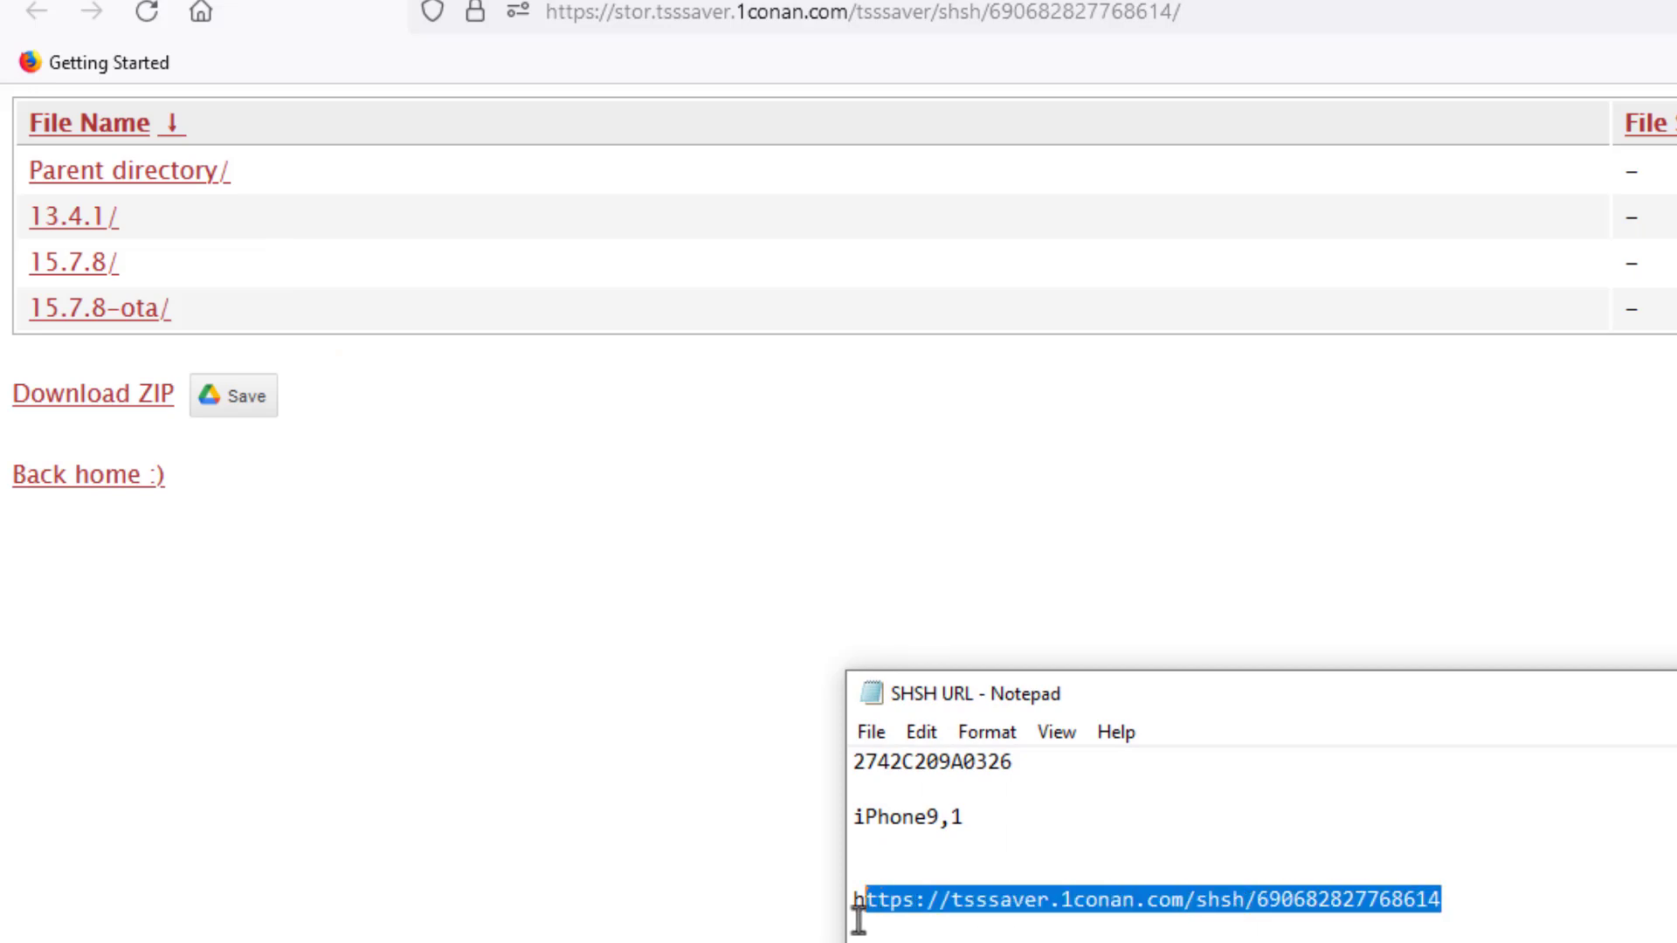
{"action": "right_click", "coordinate": [891, 912]}
{"action": "left_click", "coordinate": [559, 660]}
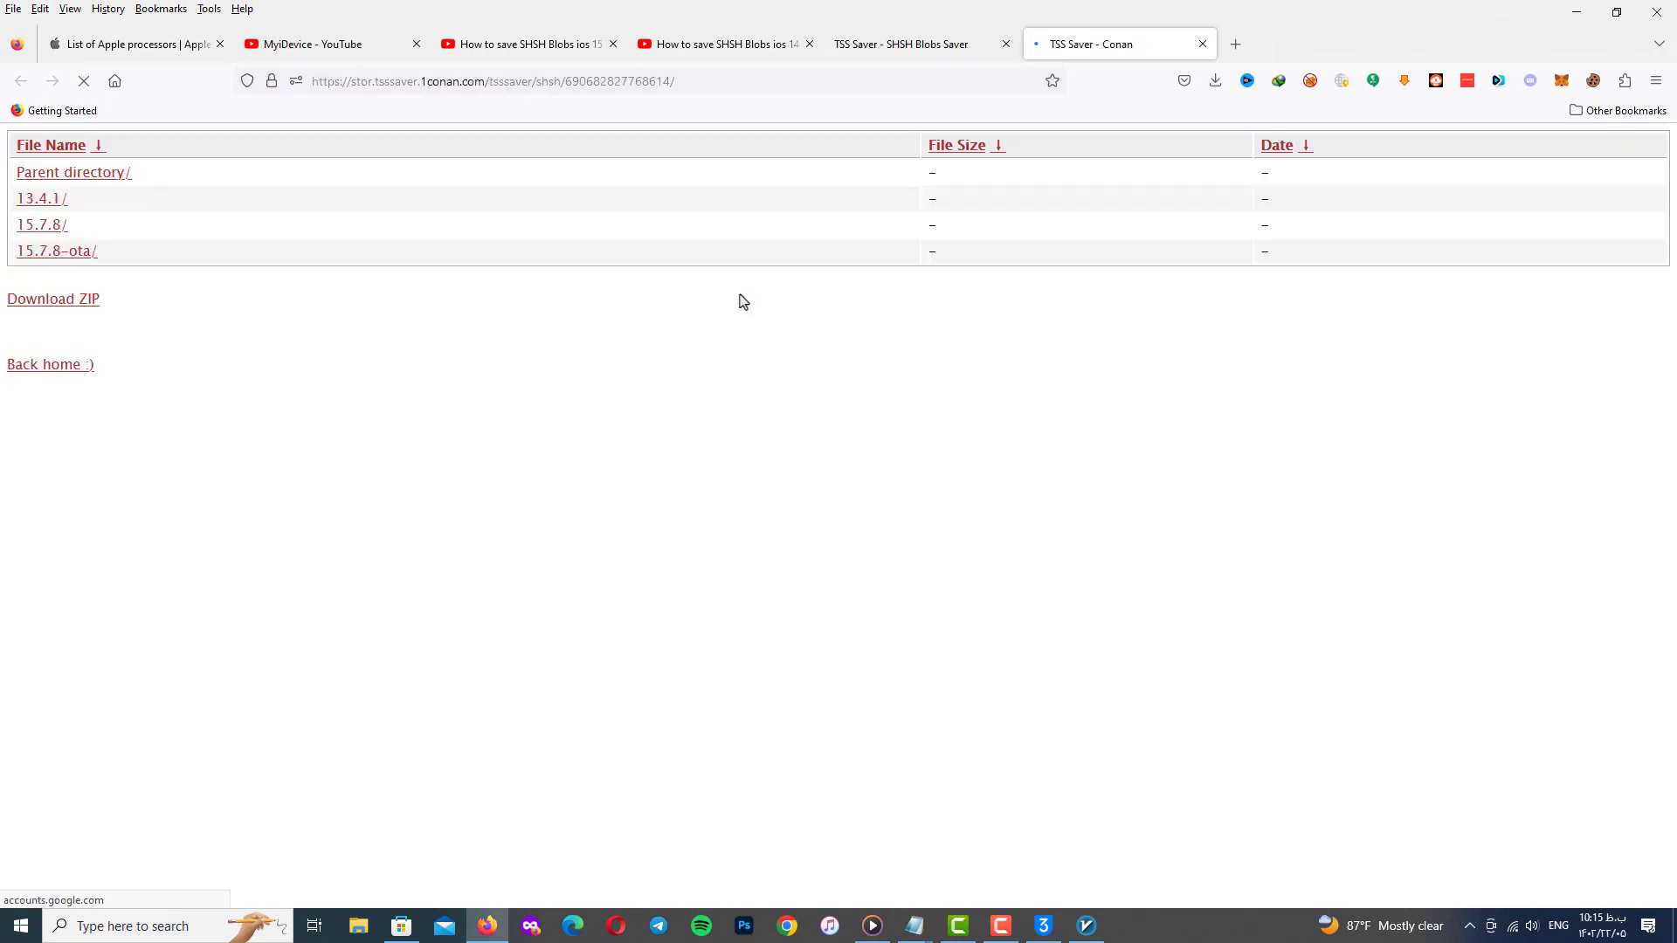
Close the confirmation, switch to Retrieve, and submit the ECID taken from the SHSH URL notes
{"action": "left_click", "coordinate": [890, 45]}
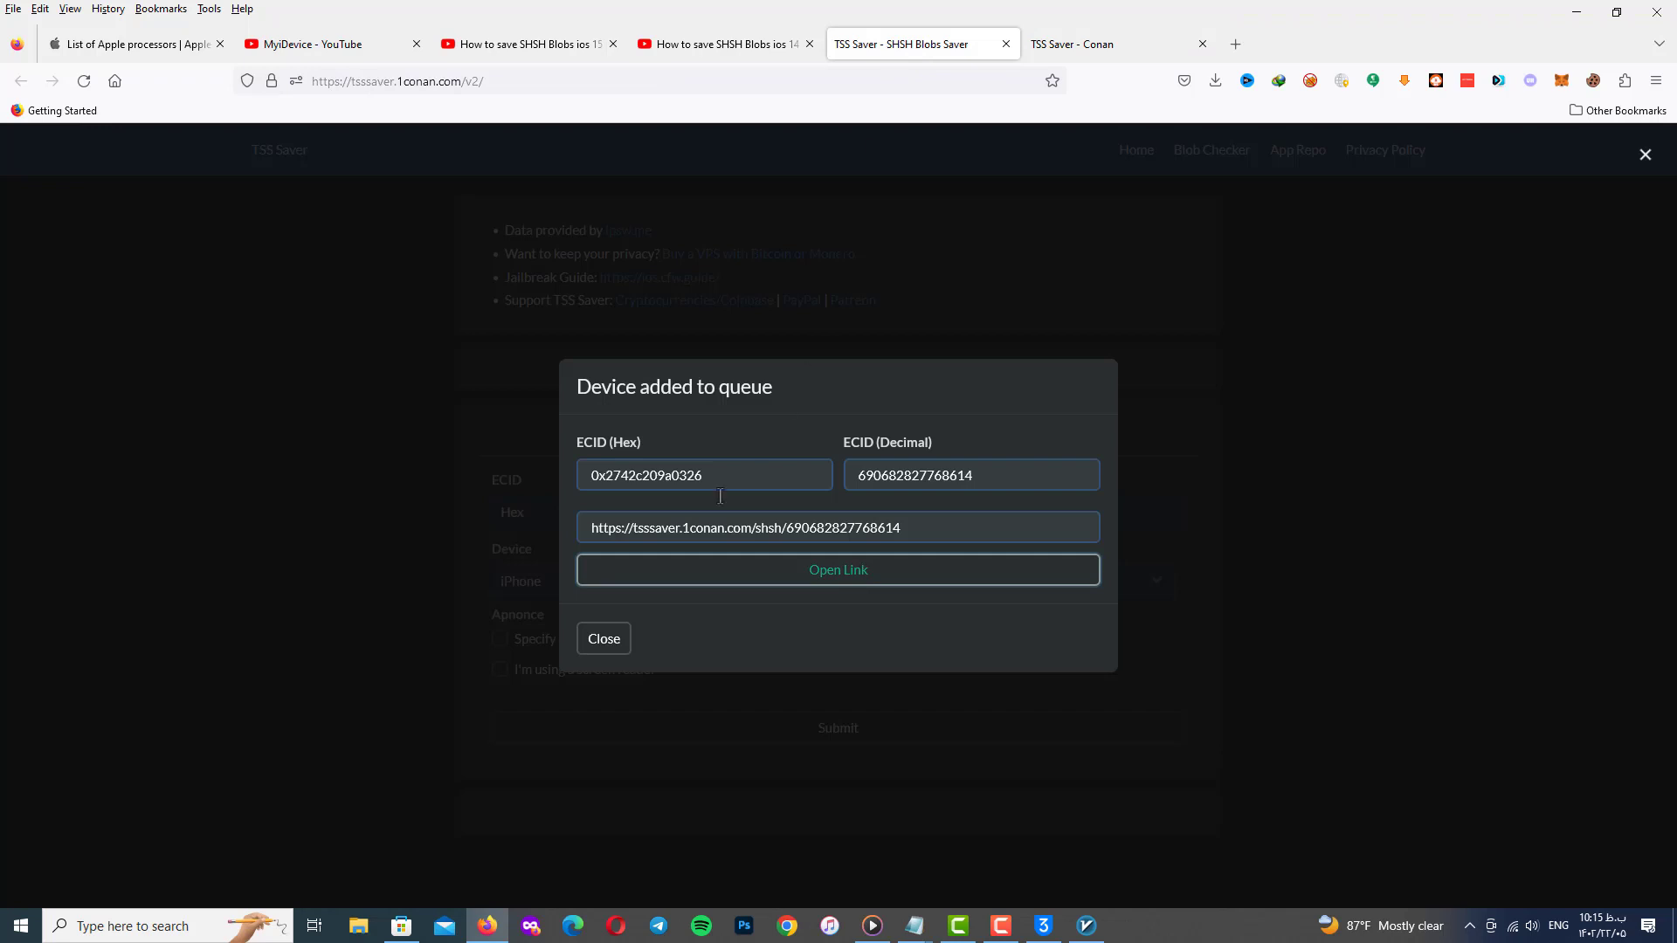
{"action": "left_click", "coordinate": [609, 648]}
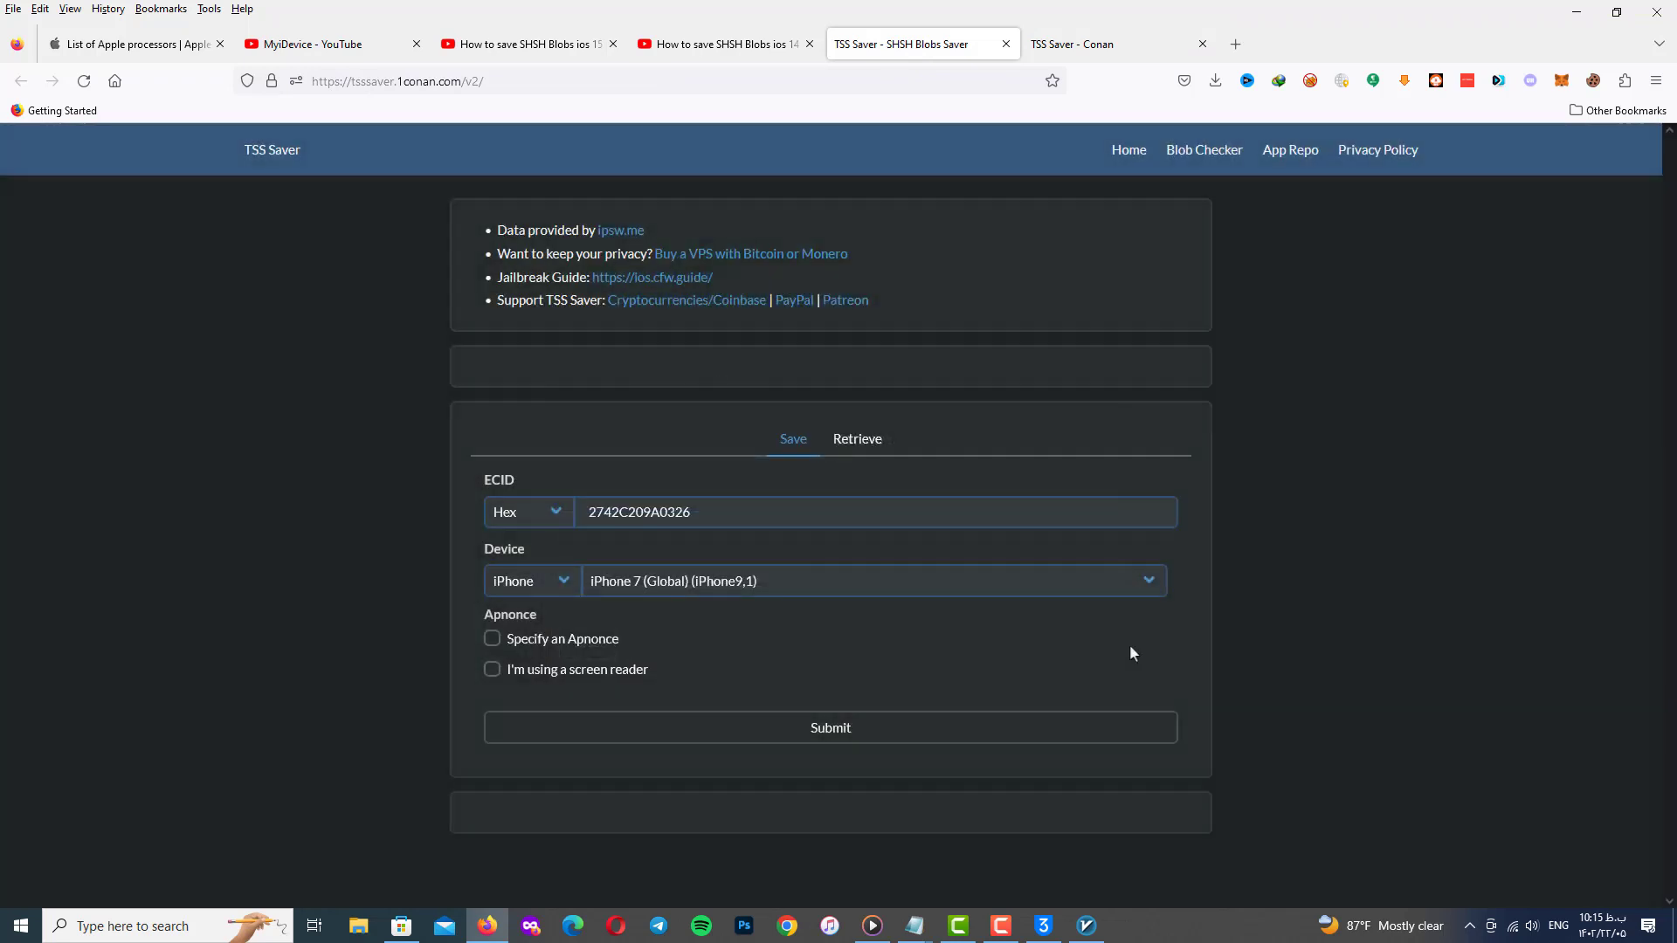
{"action": "left_click", "coordinate": [850, 446]}
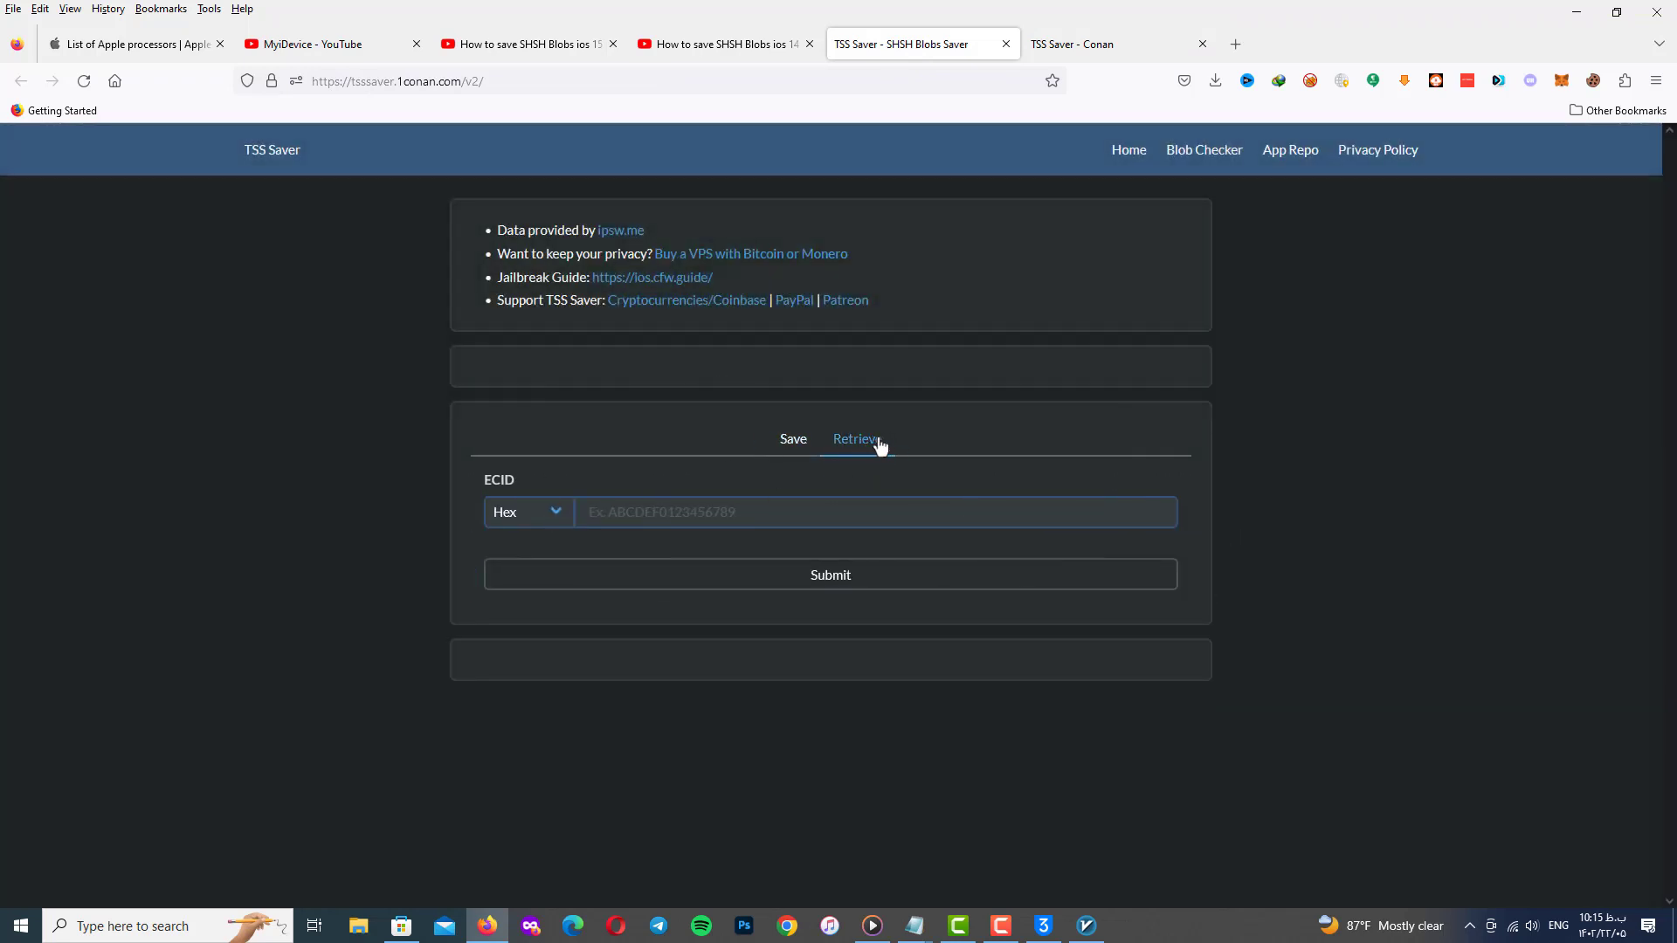
{"action": "mouse_move", "coordinate": [926, 913]}
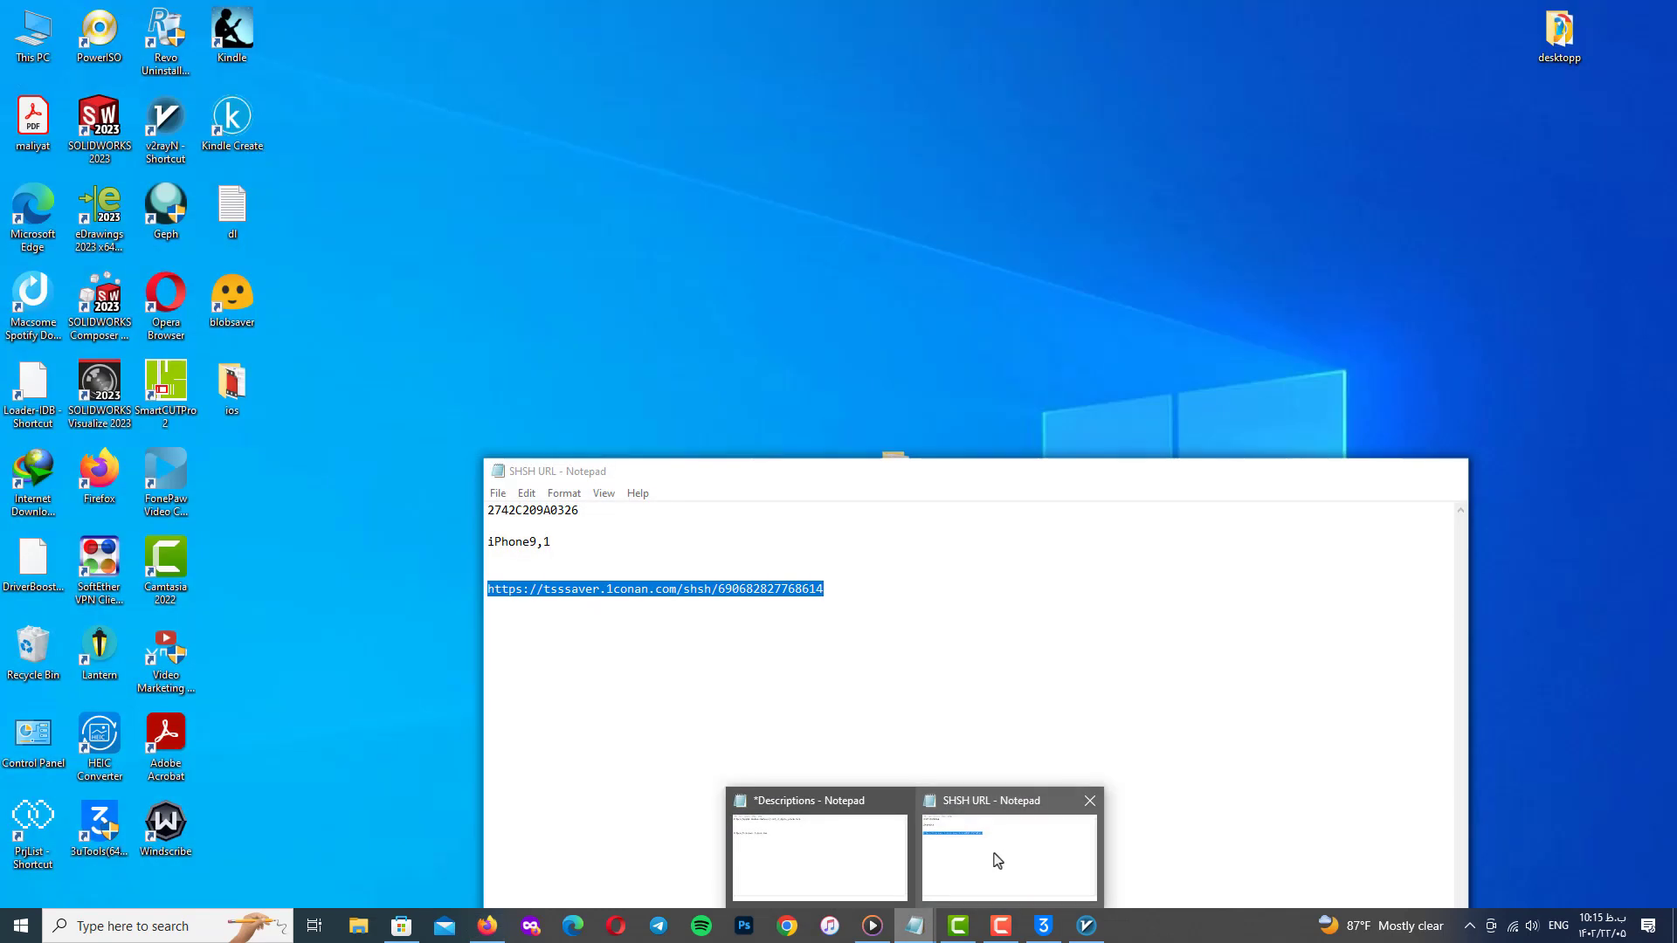
{"action": "left_click", "coordinate": [999, 857]}
{"action": "left_click", "coordinate": [593, 515]}
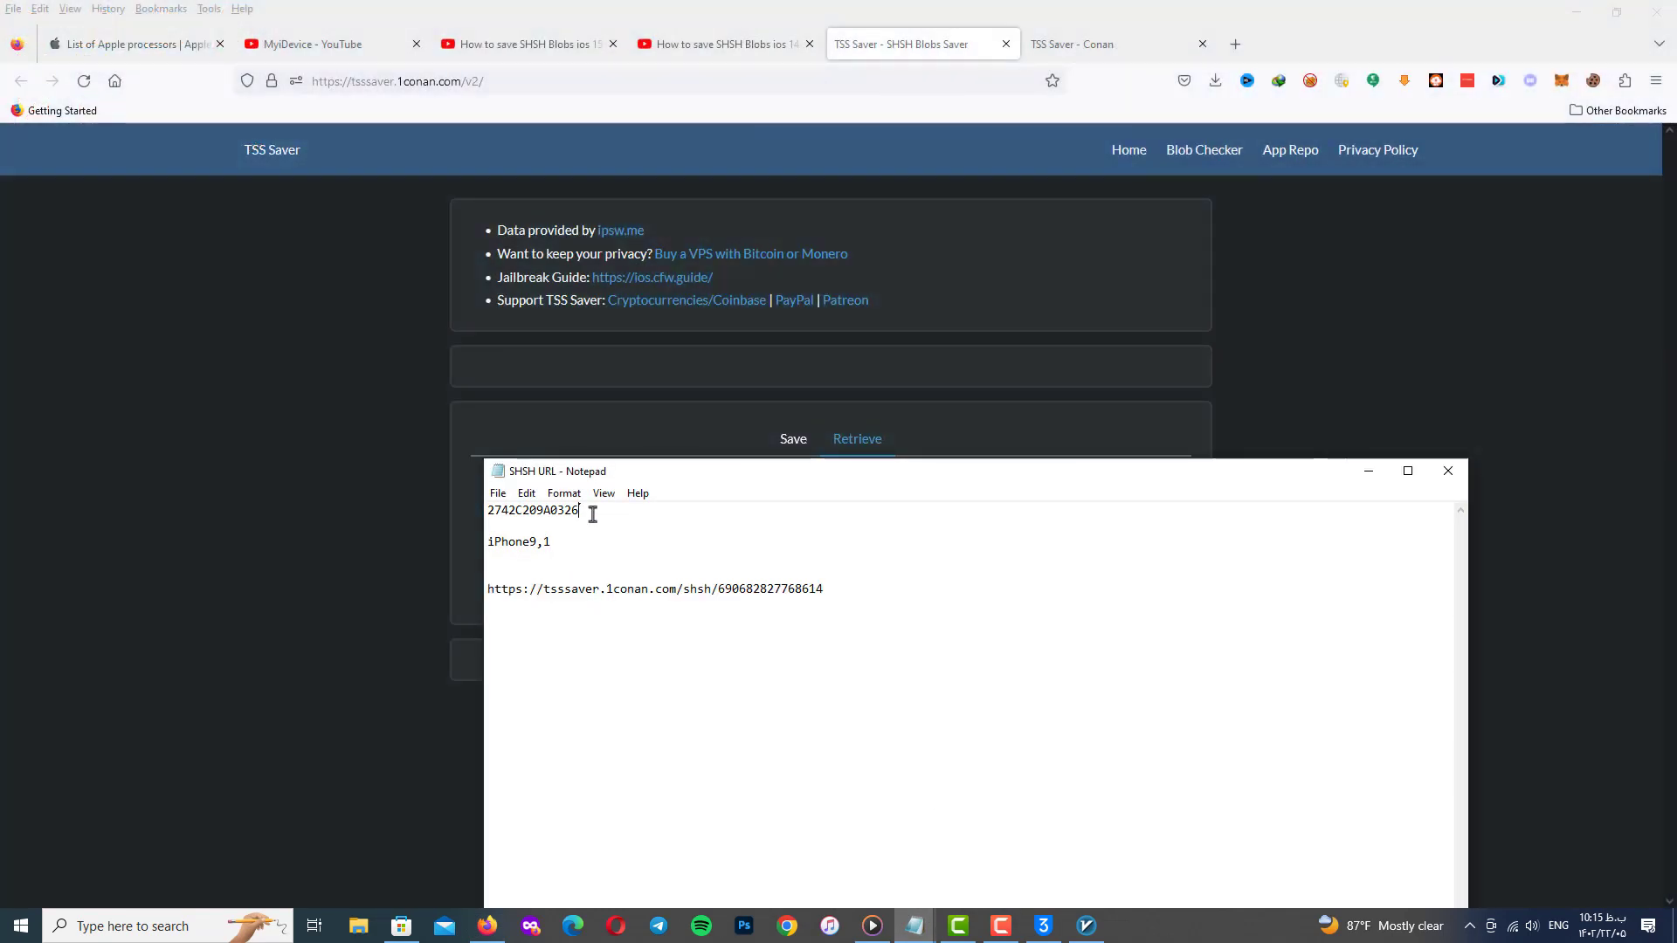
{"action": "left_click", "coordinate": [1368, 476]}
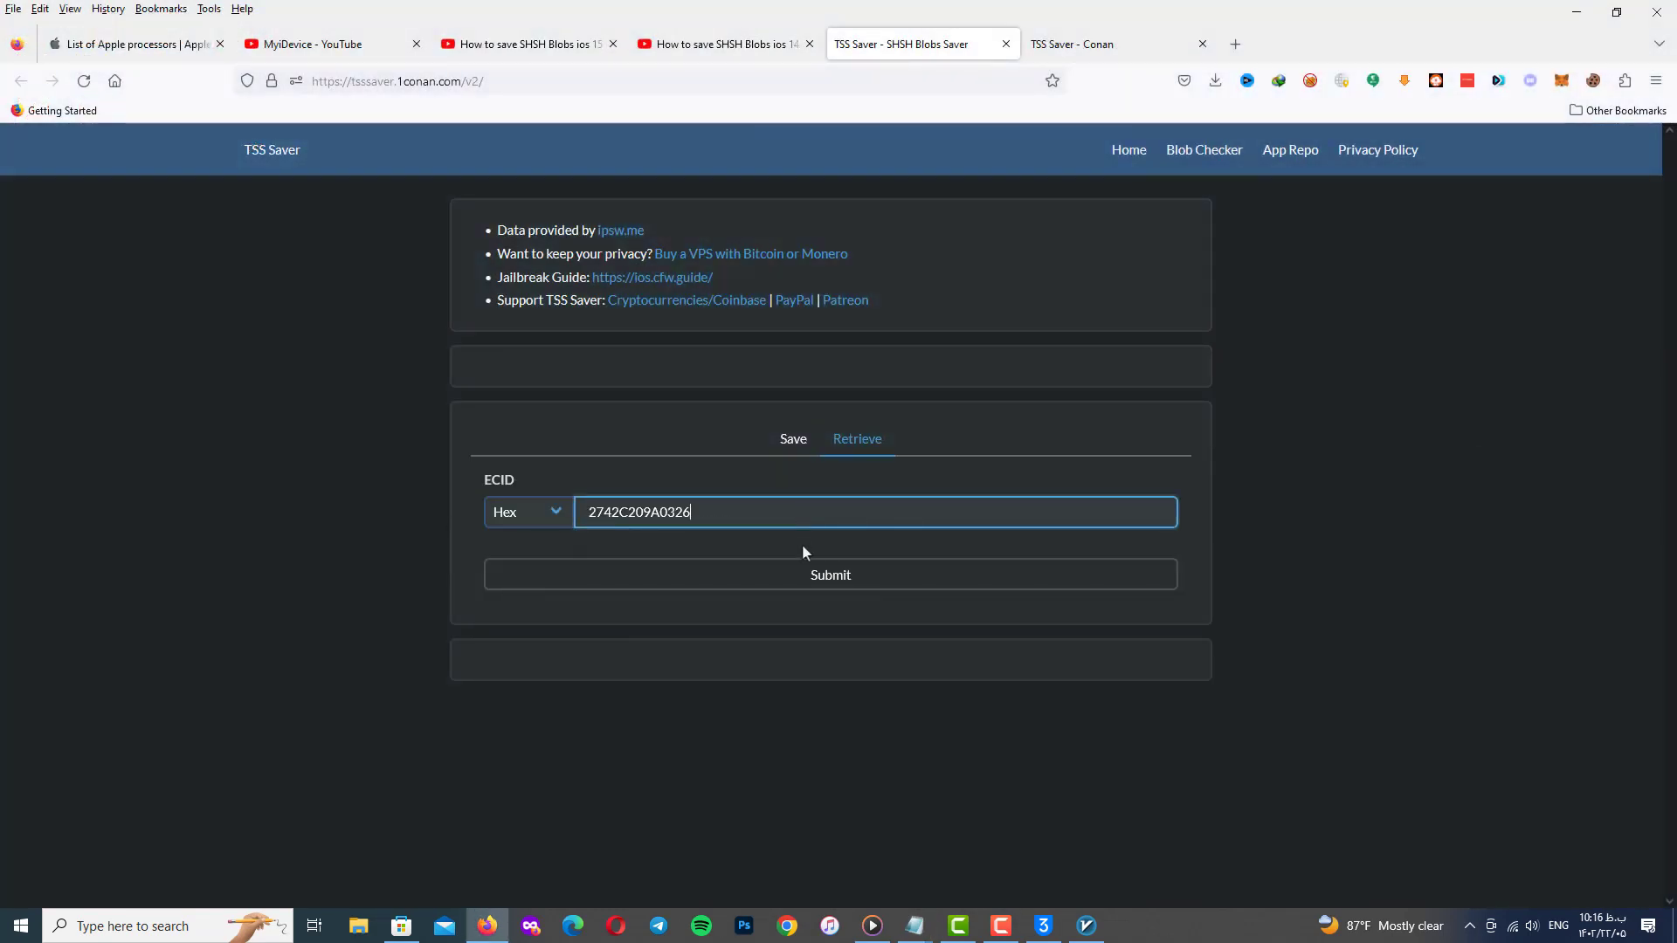
{"action": "left_click", "coordinate": [843, 580]}
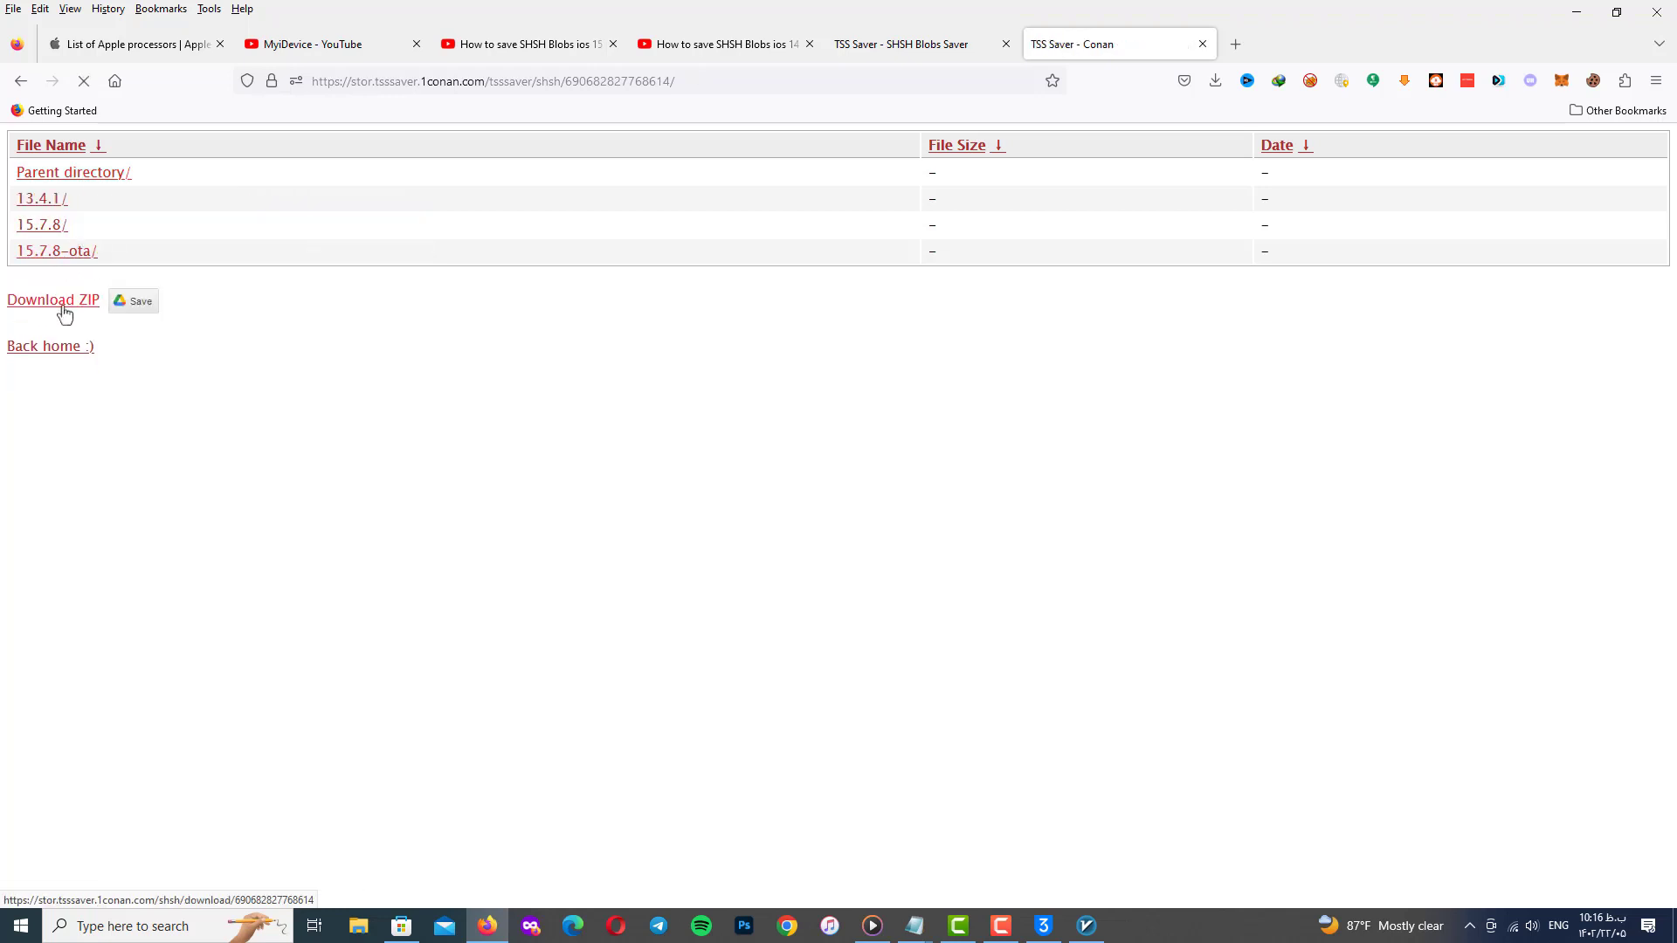
Download all blobs as a 418 KB ZIP with IDM and open its Downloads\Compressed folder
{"action": "left_click", "coordinate": [63, 305]}
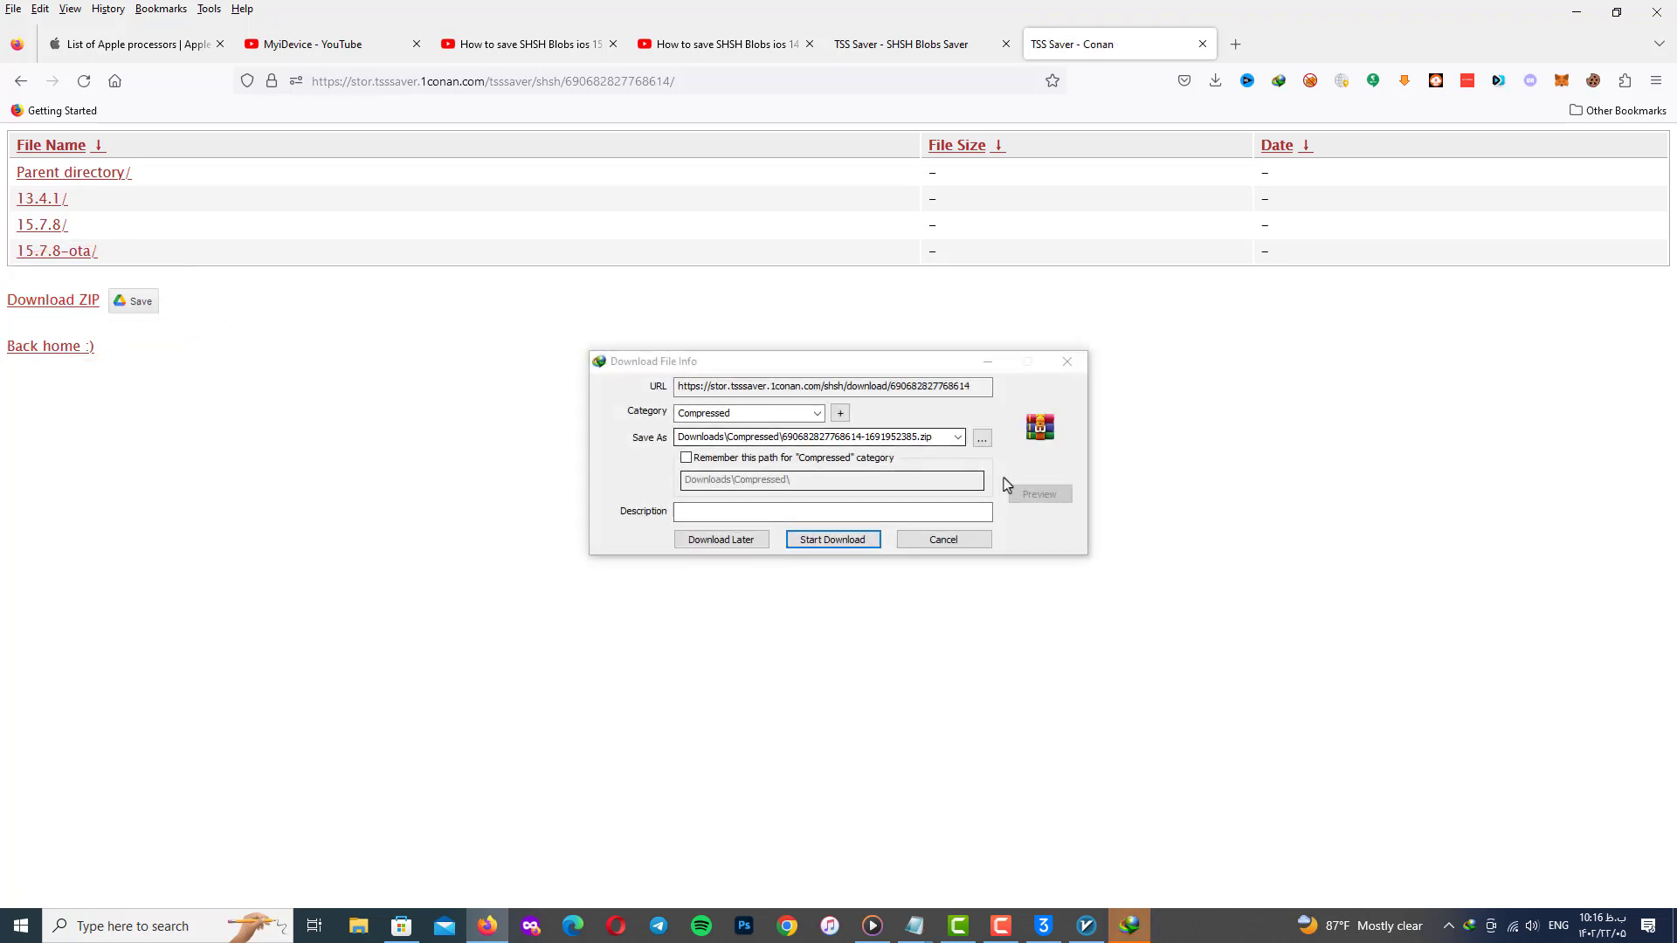
{"action": "left_click", "coordinate": [830, 539]}
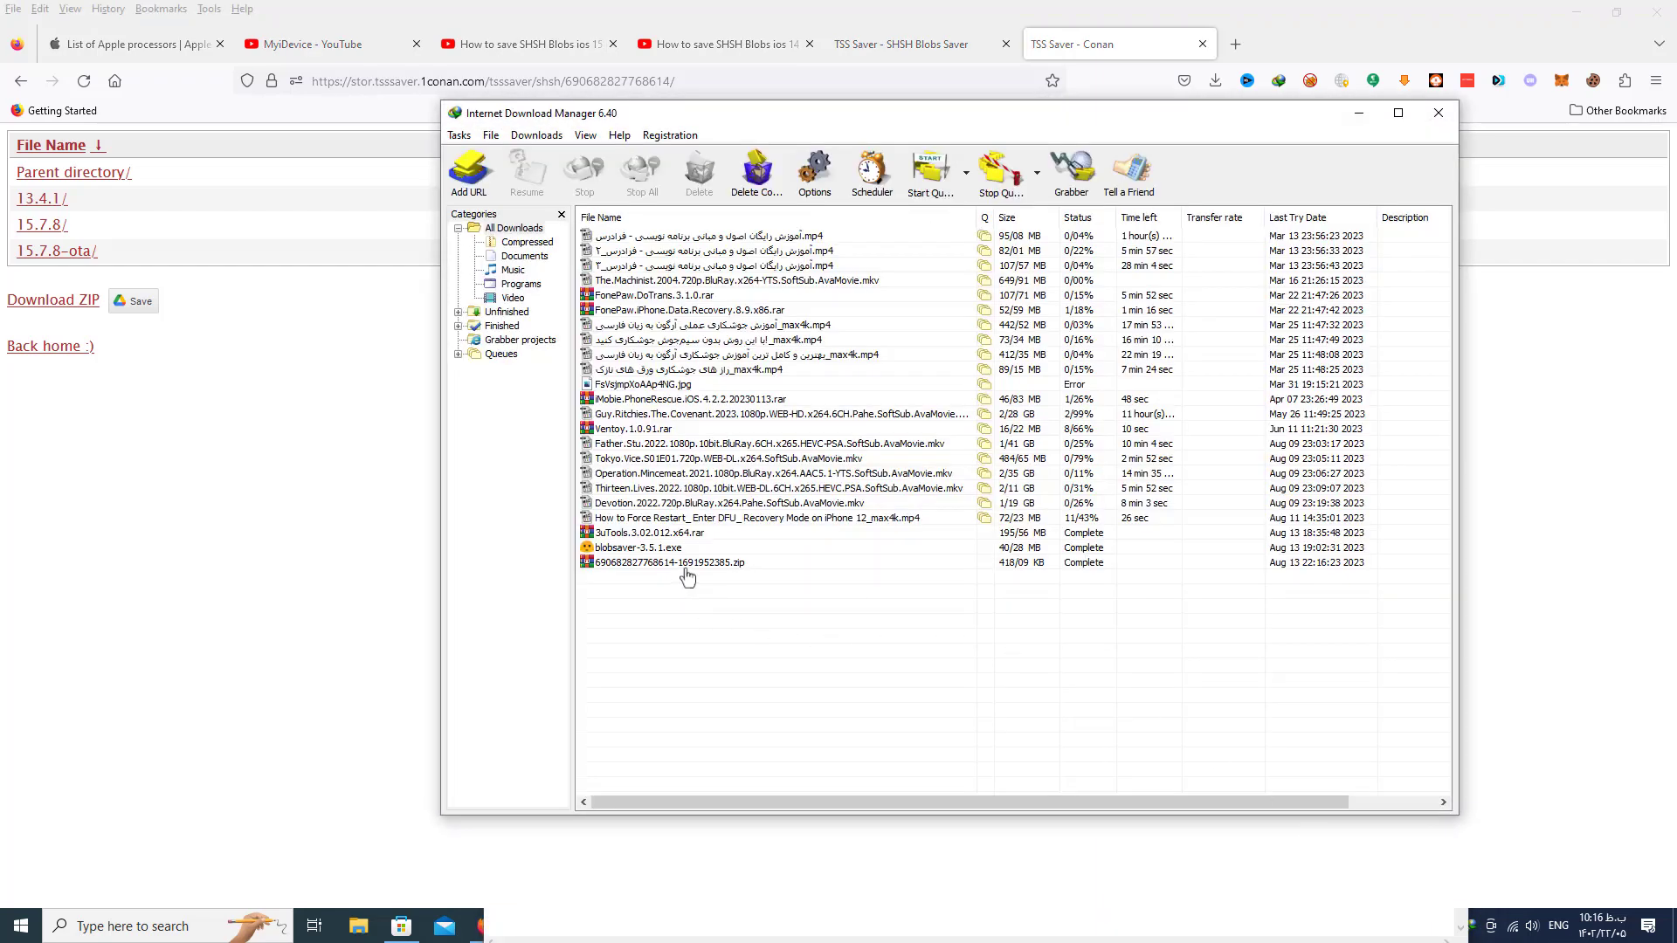
{"action": "right_click", "coordinate": [687, 569]}
{"action": "left_click", "coordinate": [750, 614]}
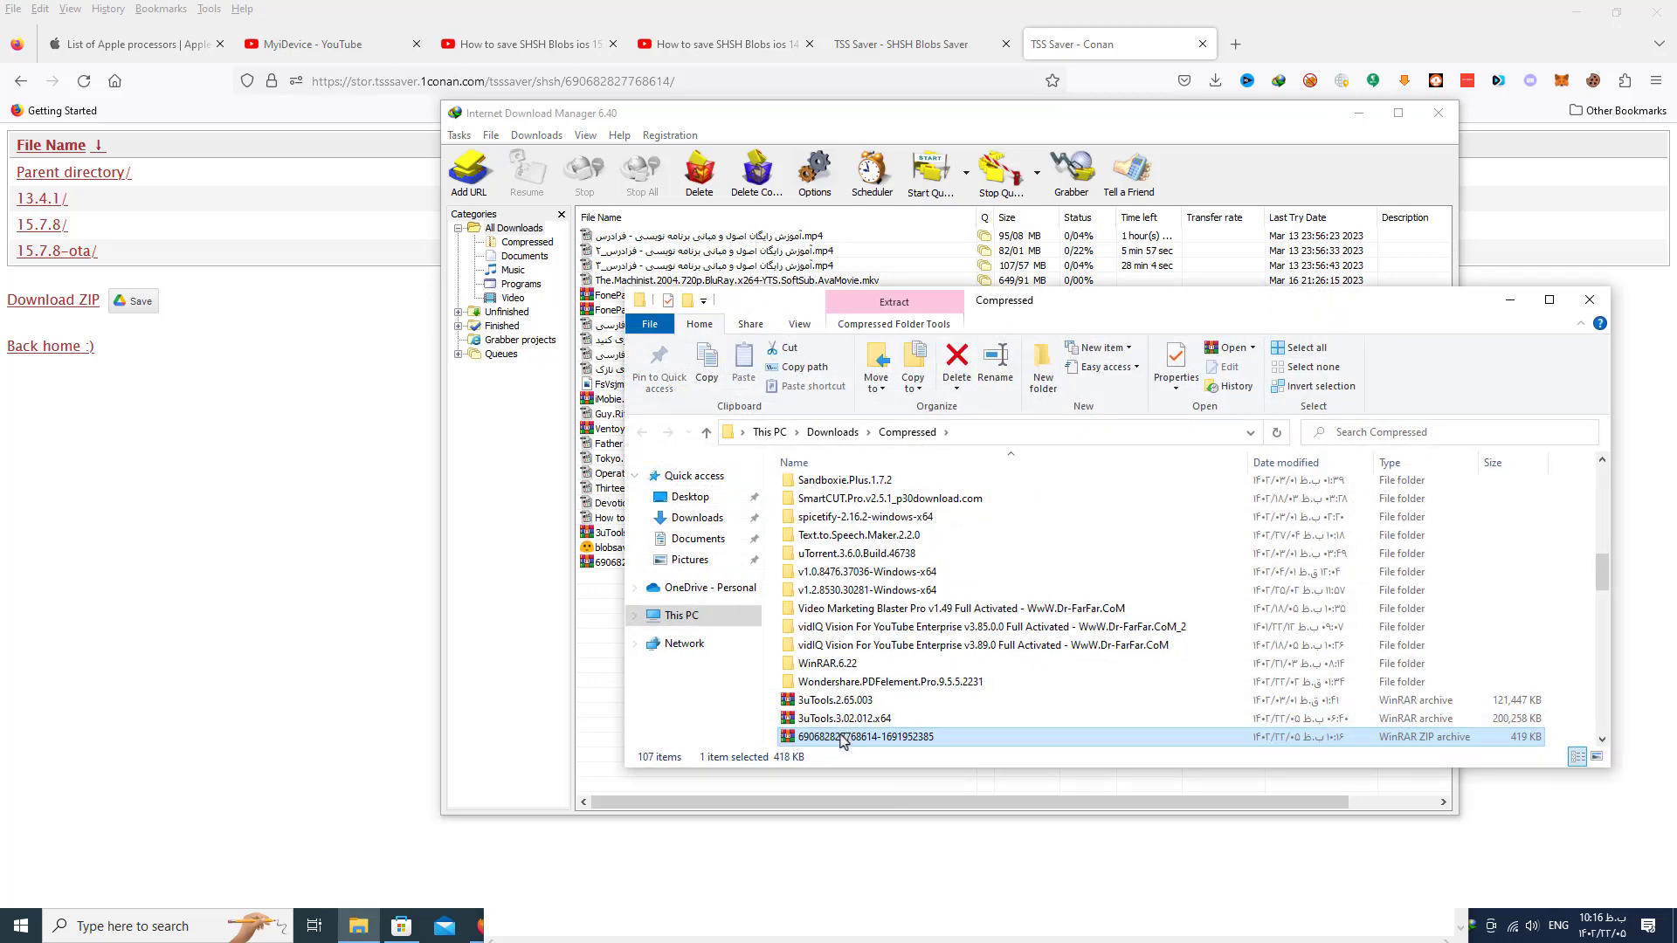
Extract the blobs ZIP into its own folder and open it maximized
{"action": "right_click", "coordinate": [852, 741]}
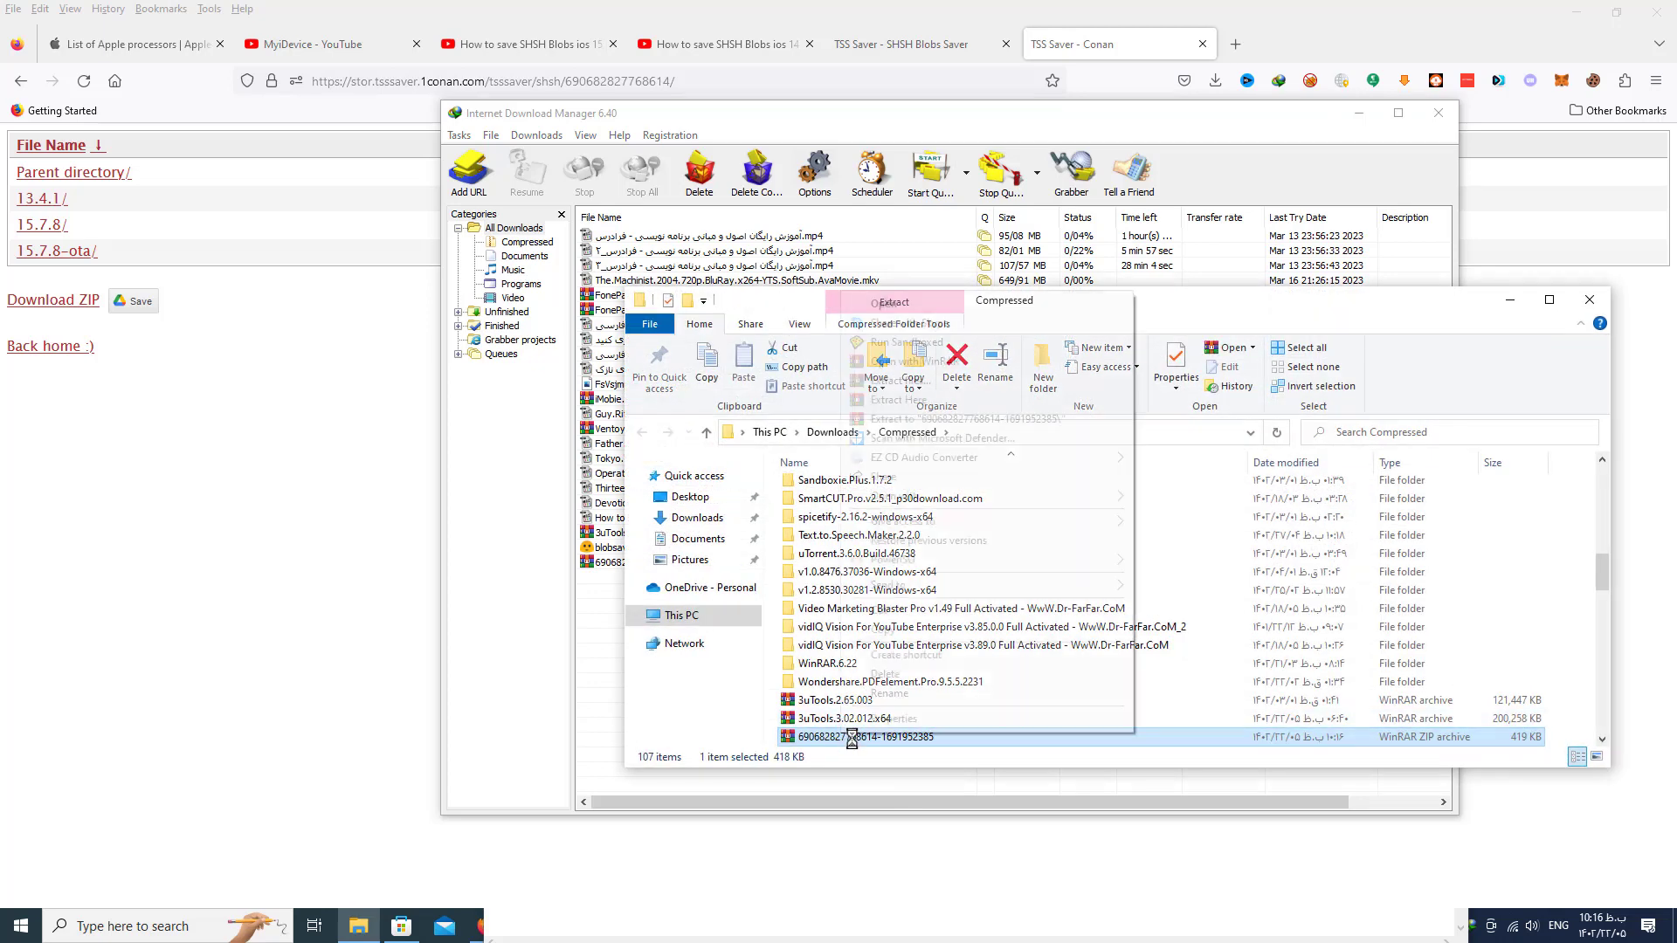
{"action": "left_click", "coordinate": [942, 428]}
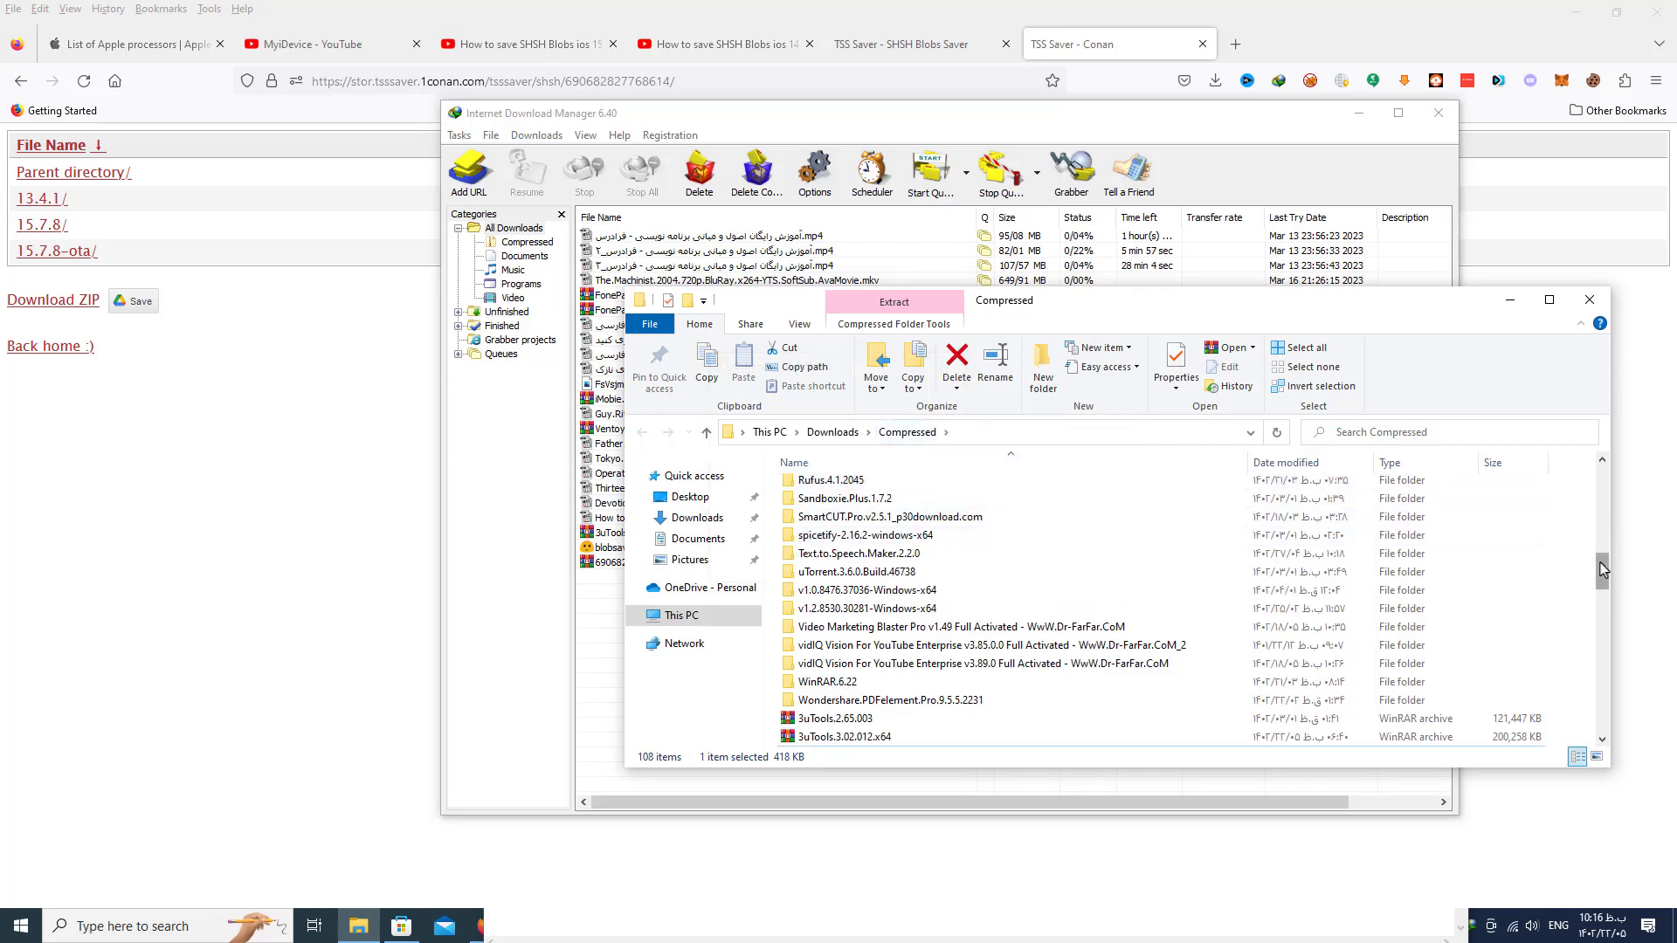
{"action": "scroll", "coordinate": [1459, 559], "scroll_direction": "up", "scroll_amount": 20}
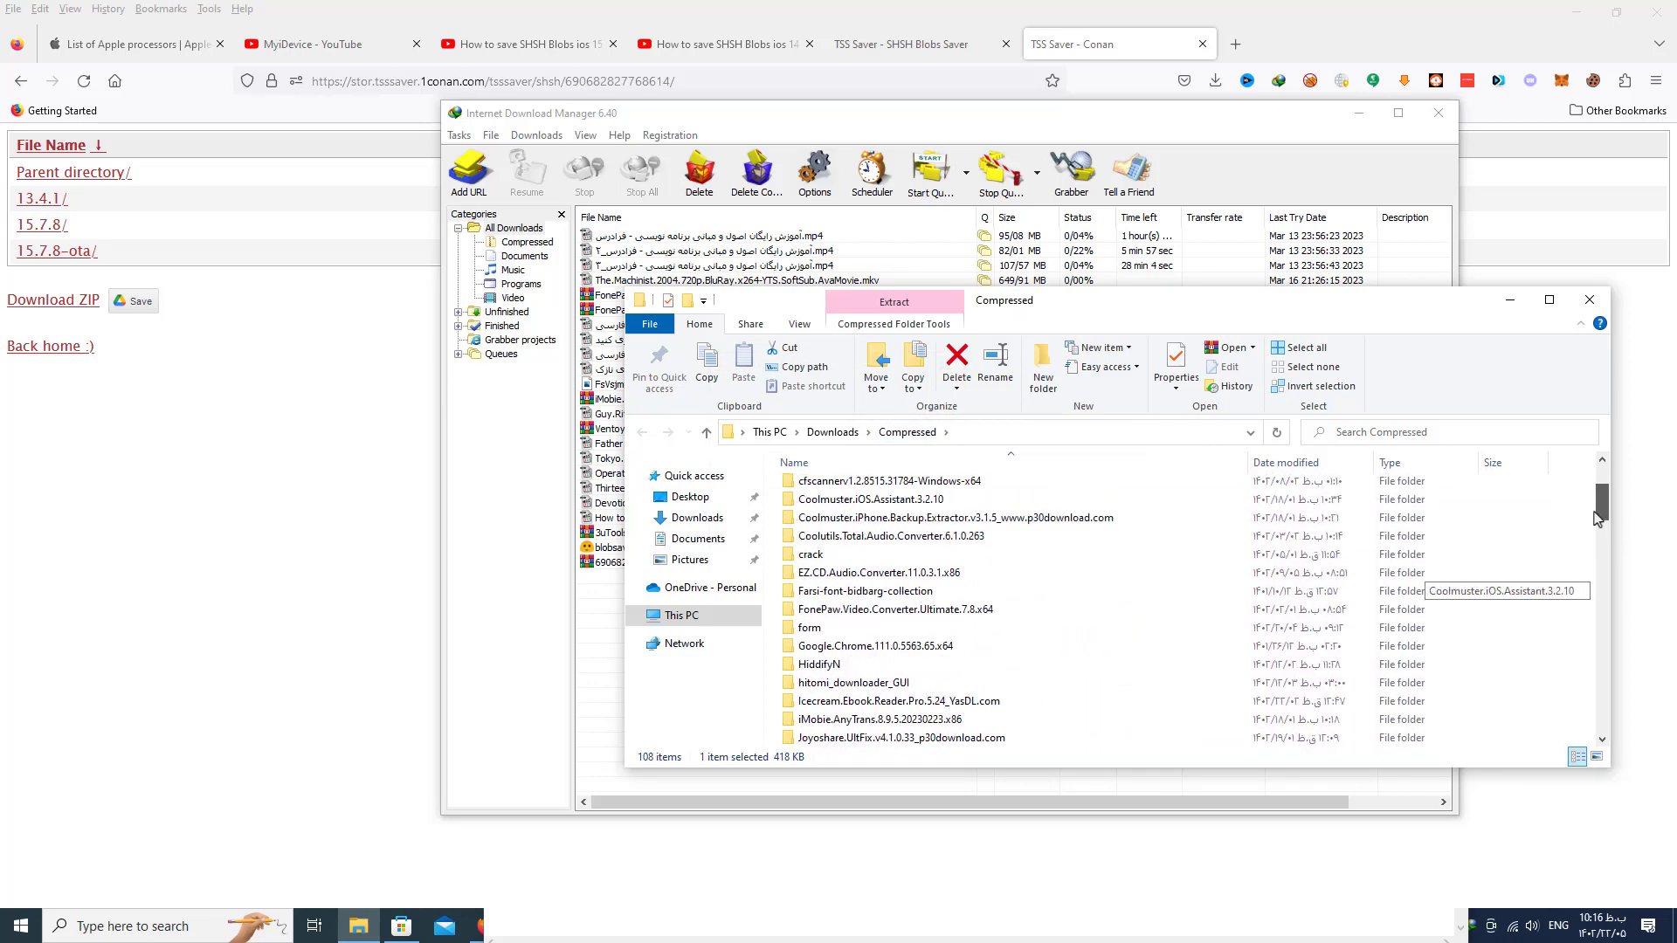
{"action": "double_click", "coordinate": [884, 525]}
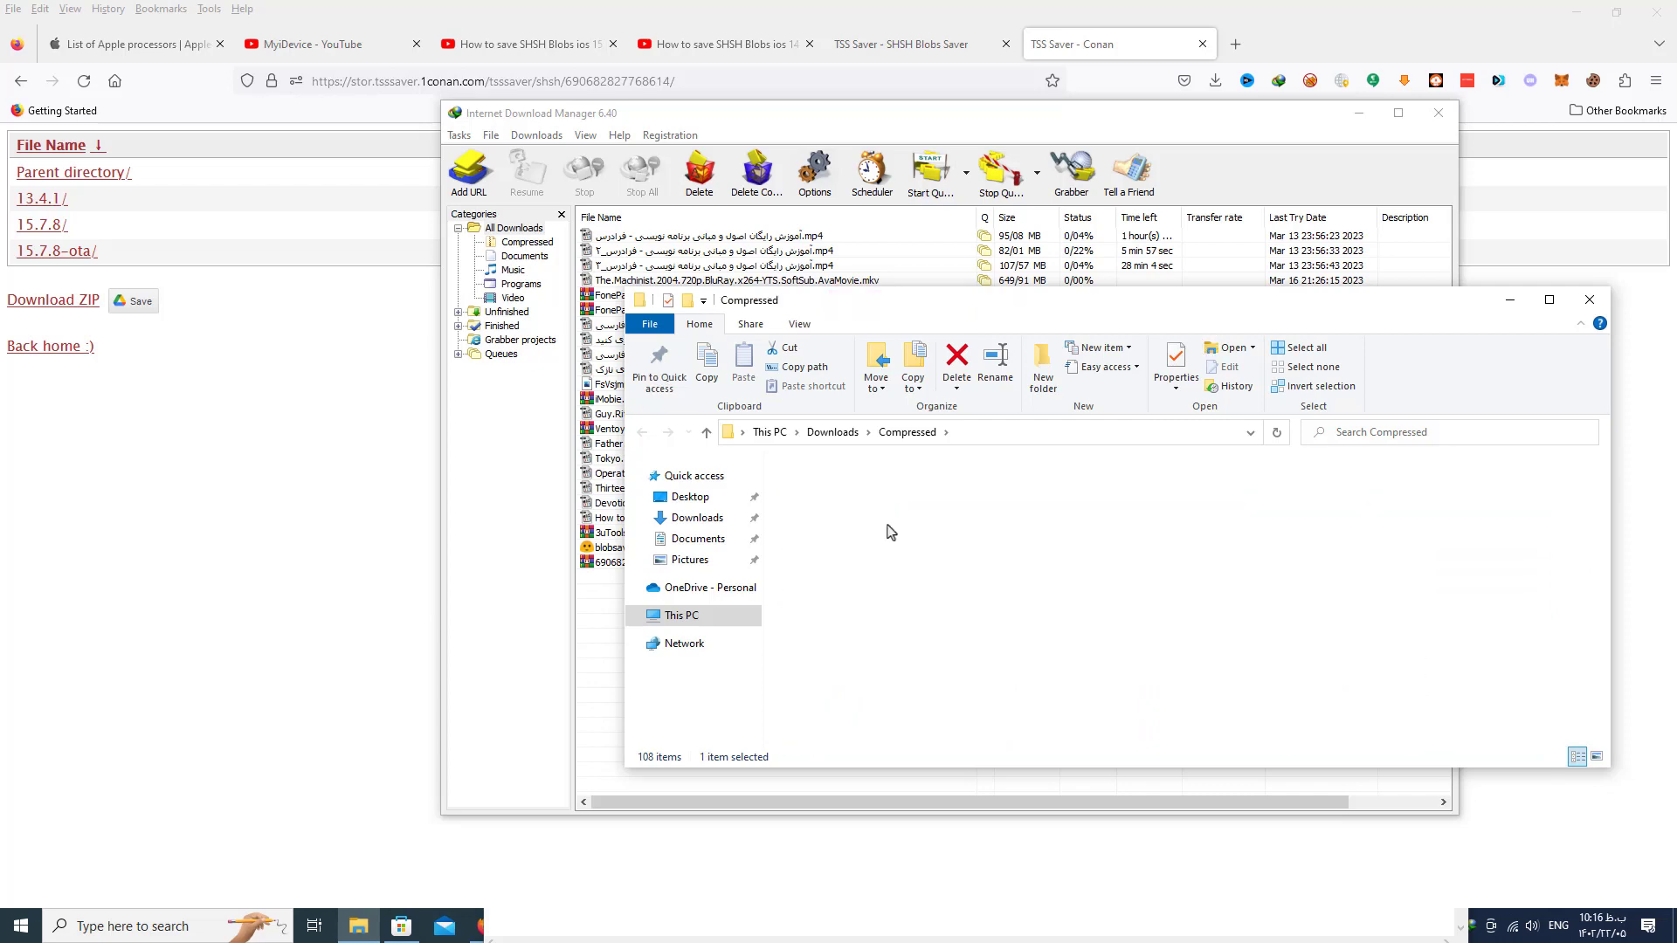
{"action": "left_click", "coordinate": [1551, 301]}
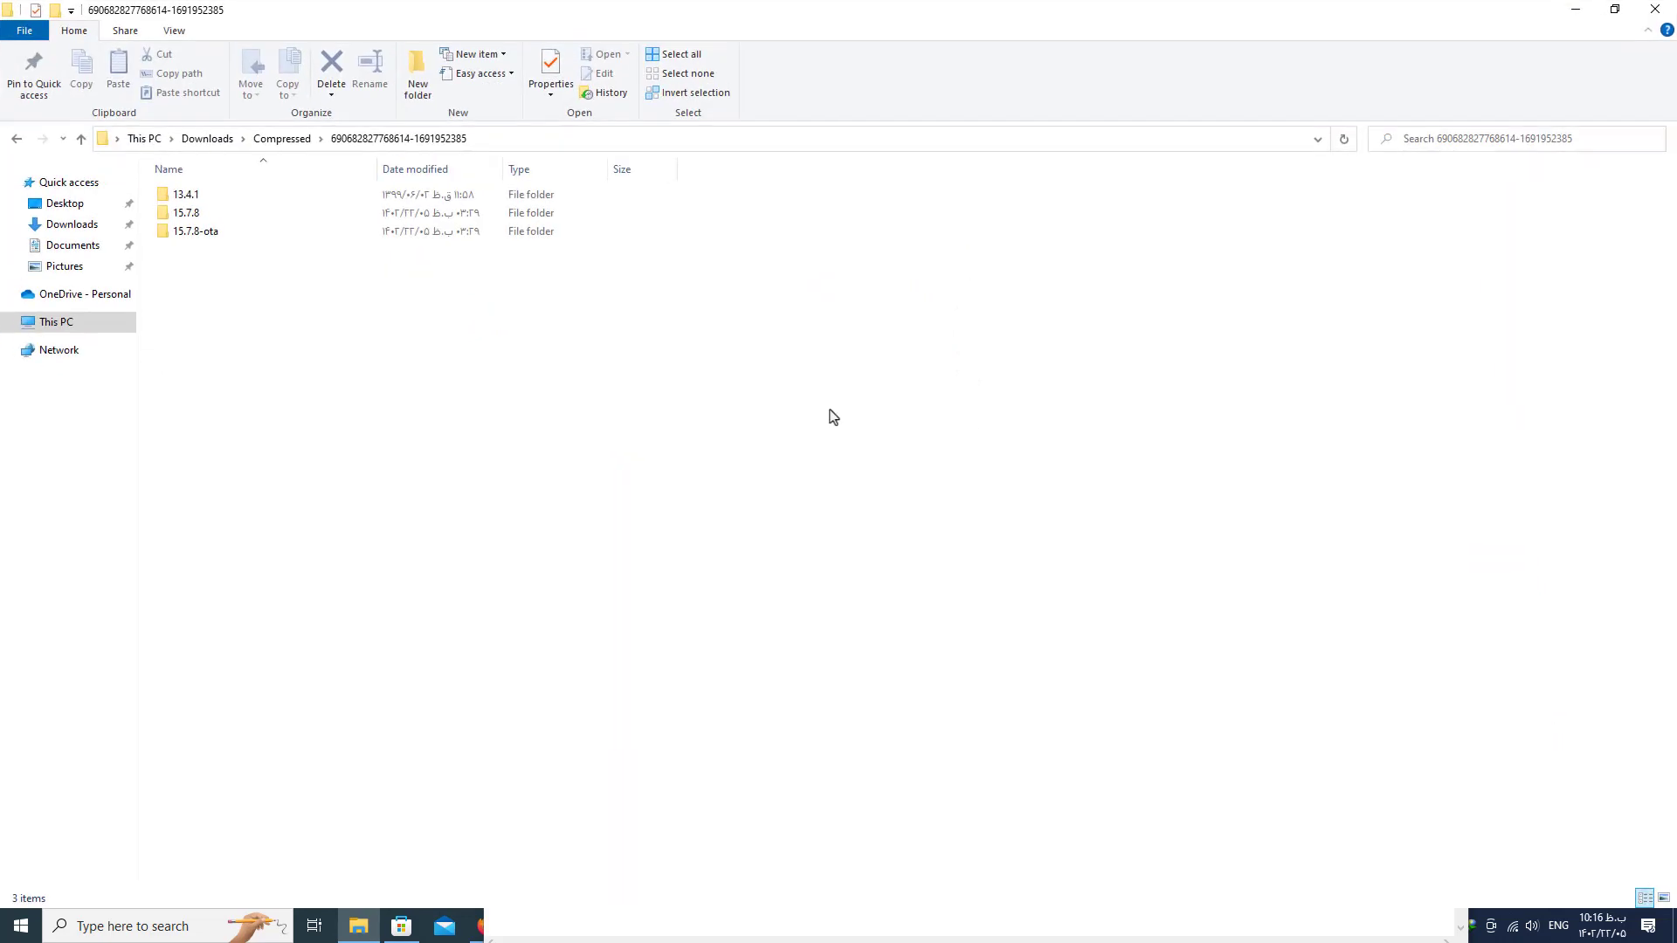
Check the 15.7.8-ota folder, widening the Name column to show the full SHSH2 file names
{"action": "double_click", "coordinate": [198, 233]}
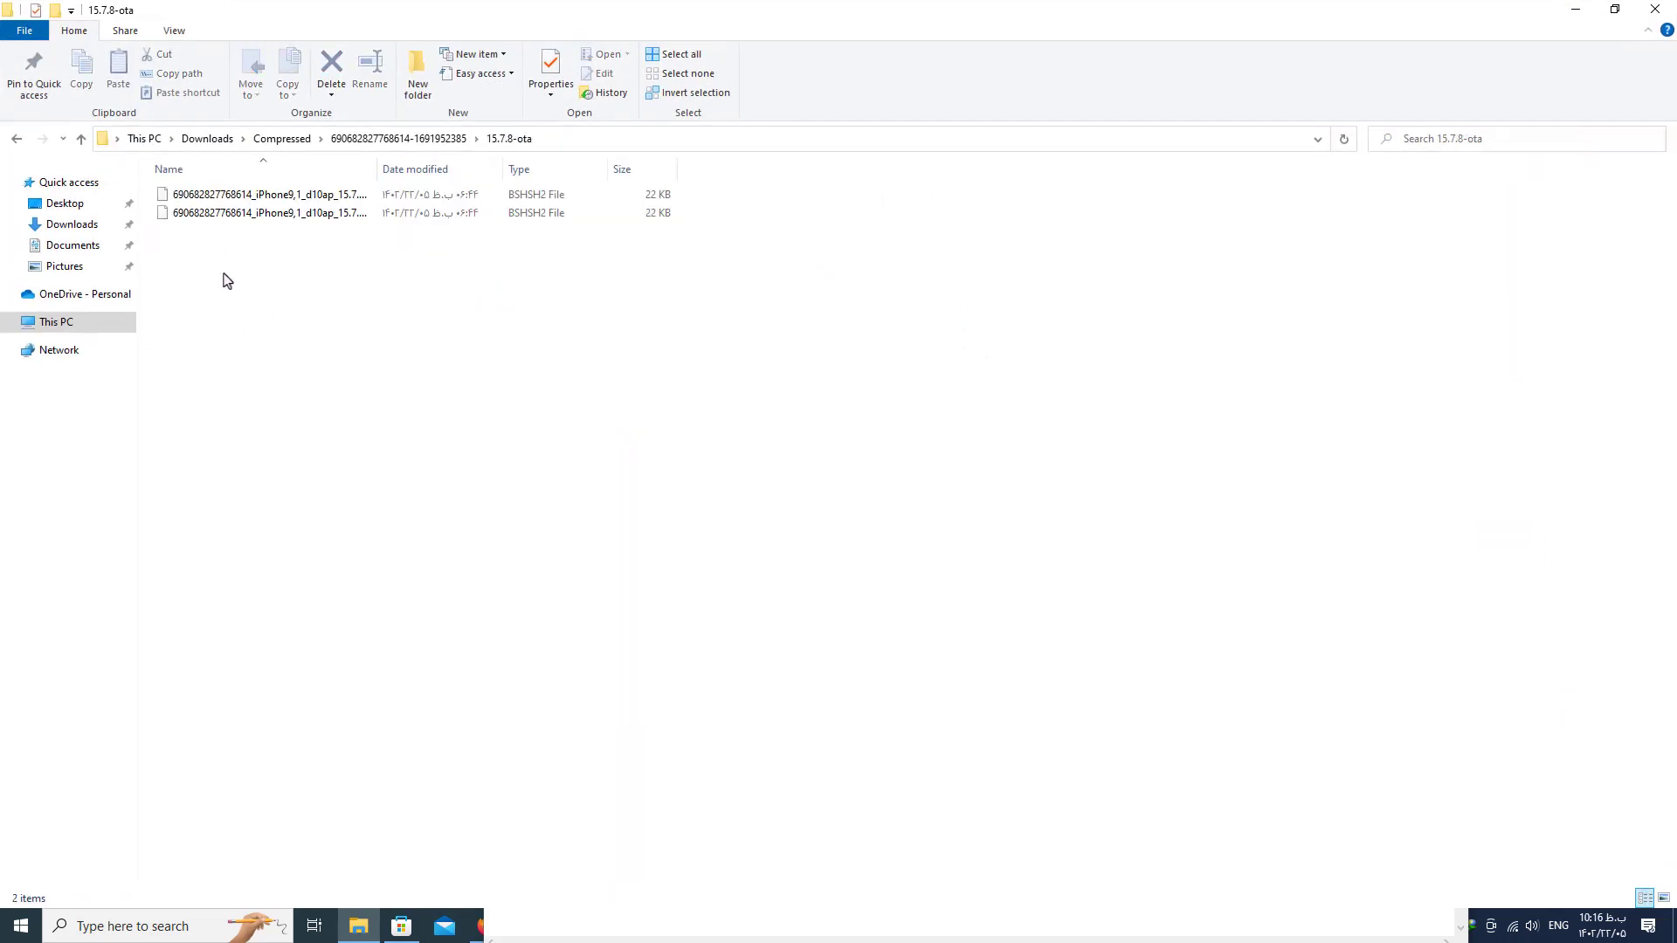
{"action": "left_click_drag", "start_coordinate": [379, 173], "coordinate": [854, 188]}
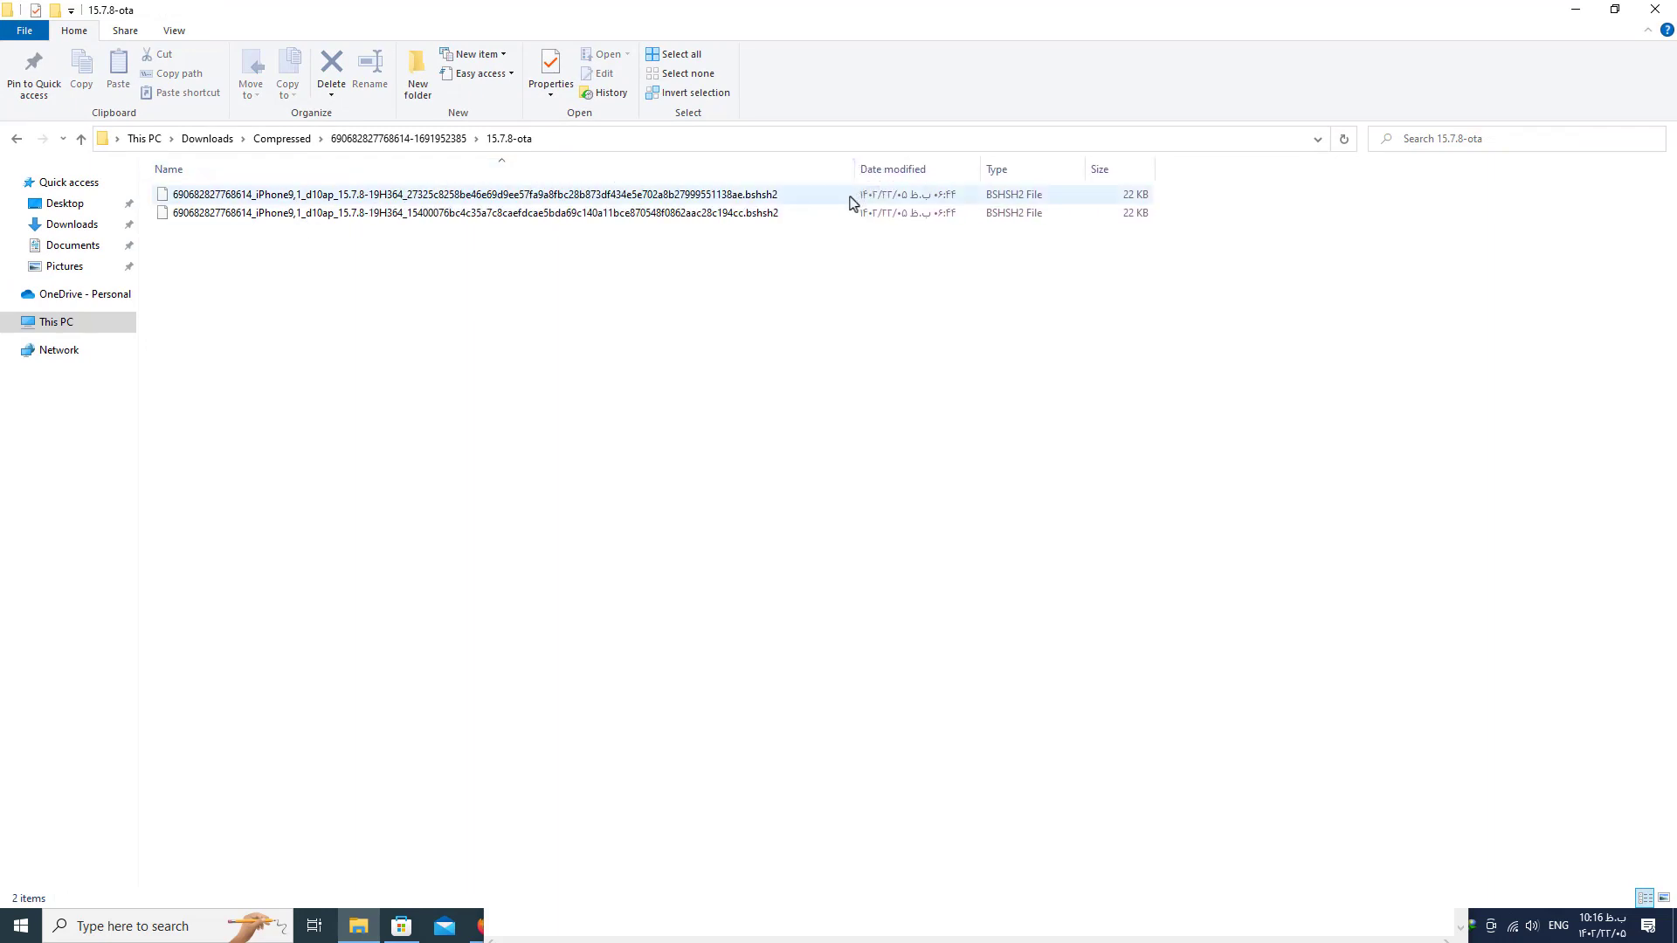
{"action": "left_click", "coordinate": [80, 139]}
Inspect the 13.4.1 folder's apnonce subfolders, then close File Explorer
{"action": "double_click", "coordinate": [180, 195]}
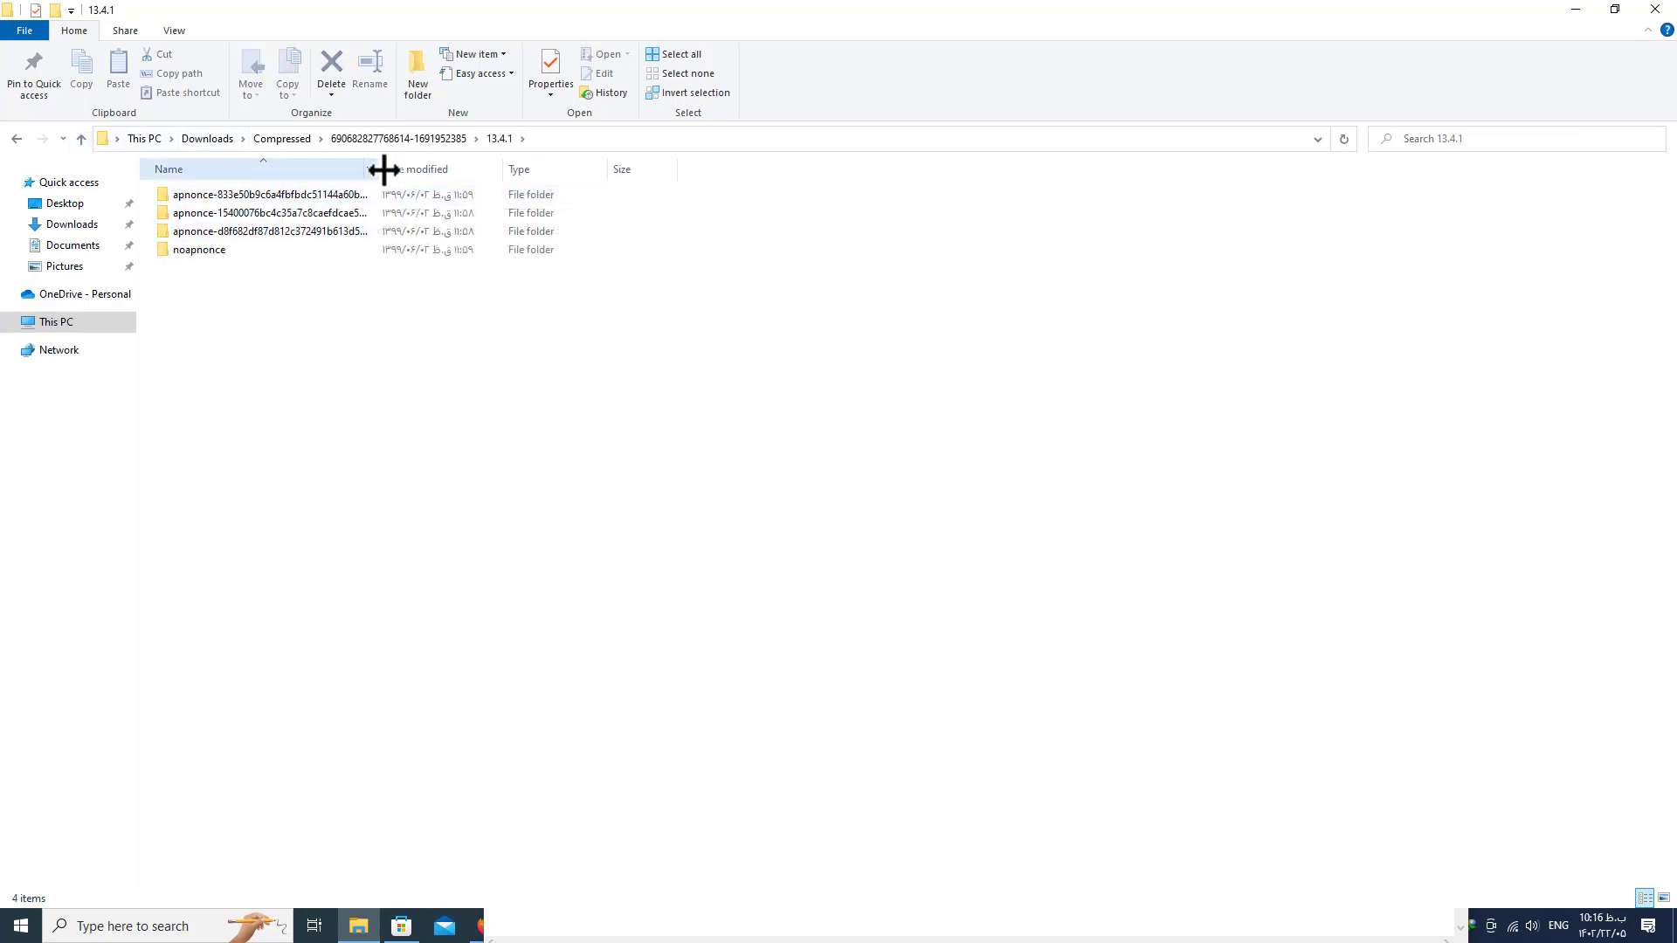
{"action": "left_click_drag", "start_coordinate": [378, 169], "coordinate": [797, 170]}
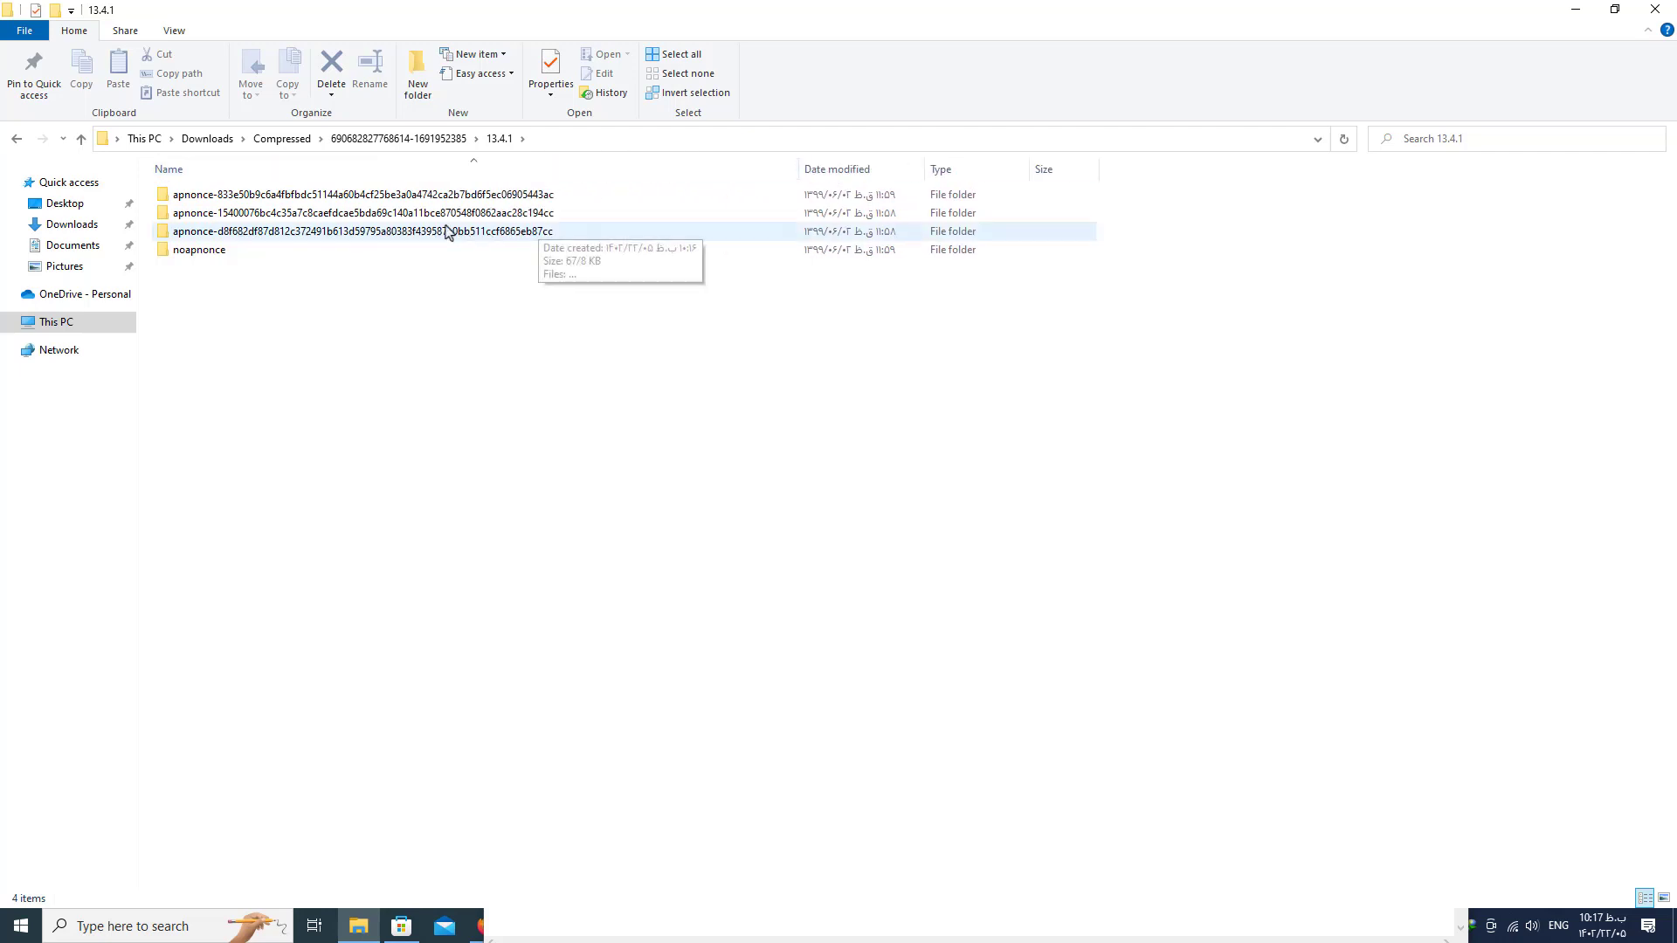
{"action": "double_click", "coordinate": [404, 196]}
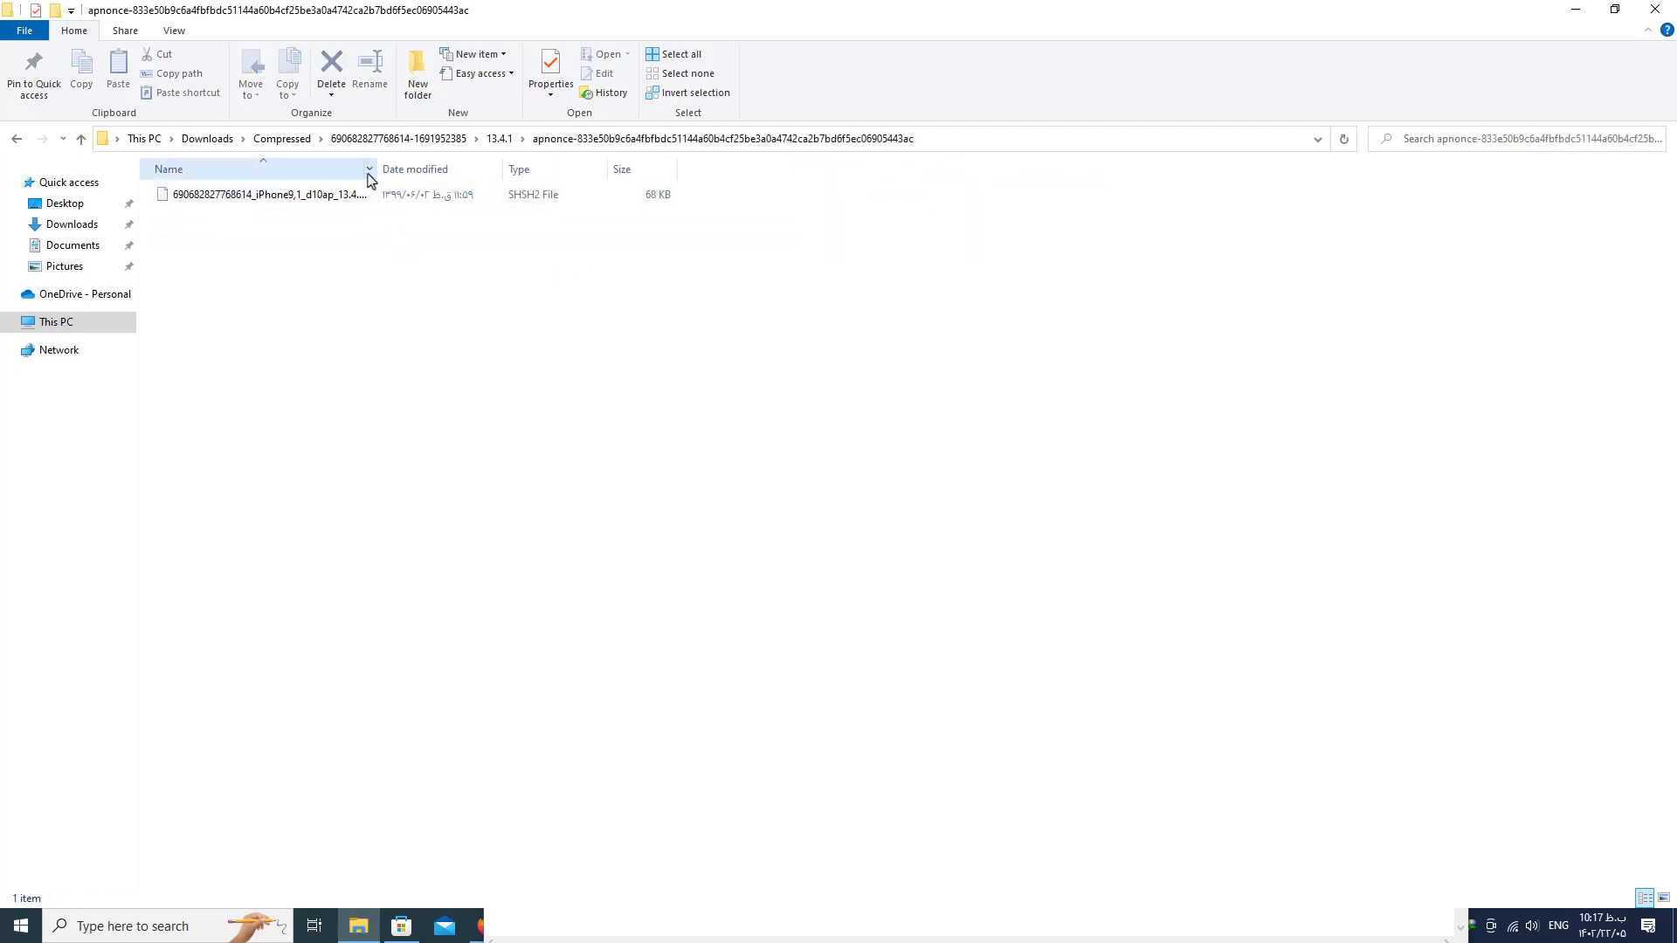
{"action": "mouse_move", "coordinate": [379, 175]}
{"action": "left_mouse_down"}
{"action": "mouse_move", "coordinate": [478, 179]}
{"action": "mouse_move", "coordinate": [372, 175]}
{"action": "left_mouse_up"}
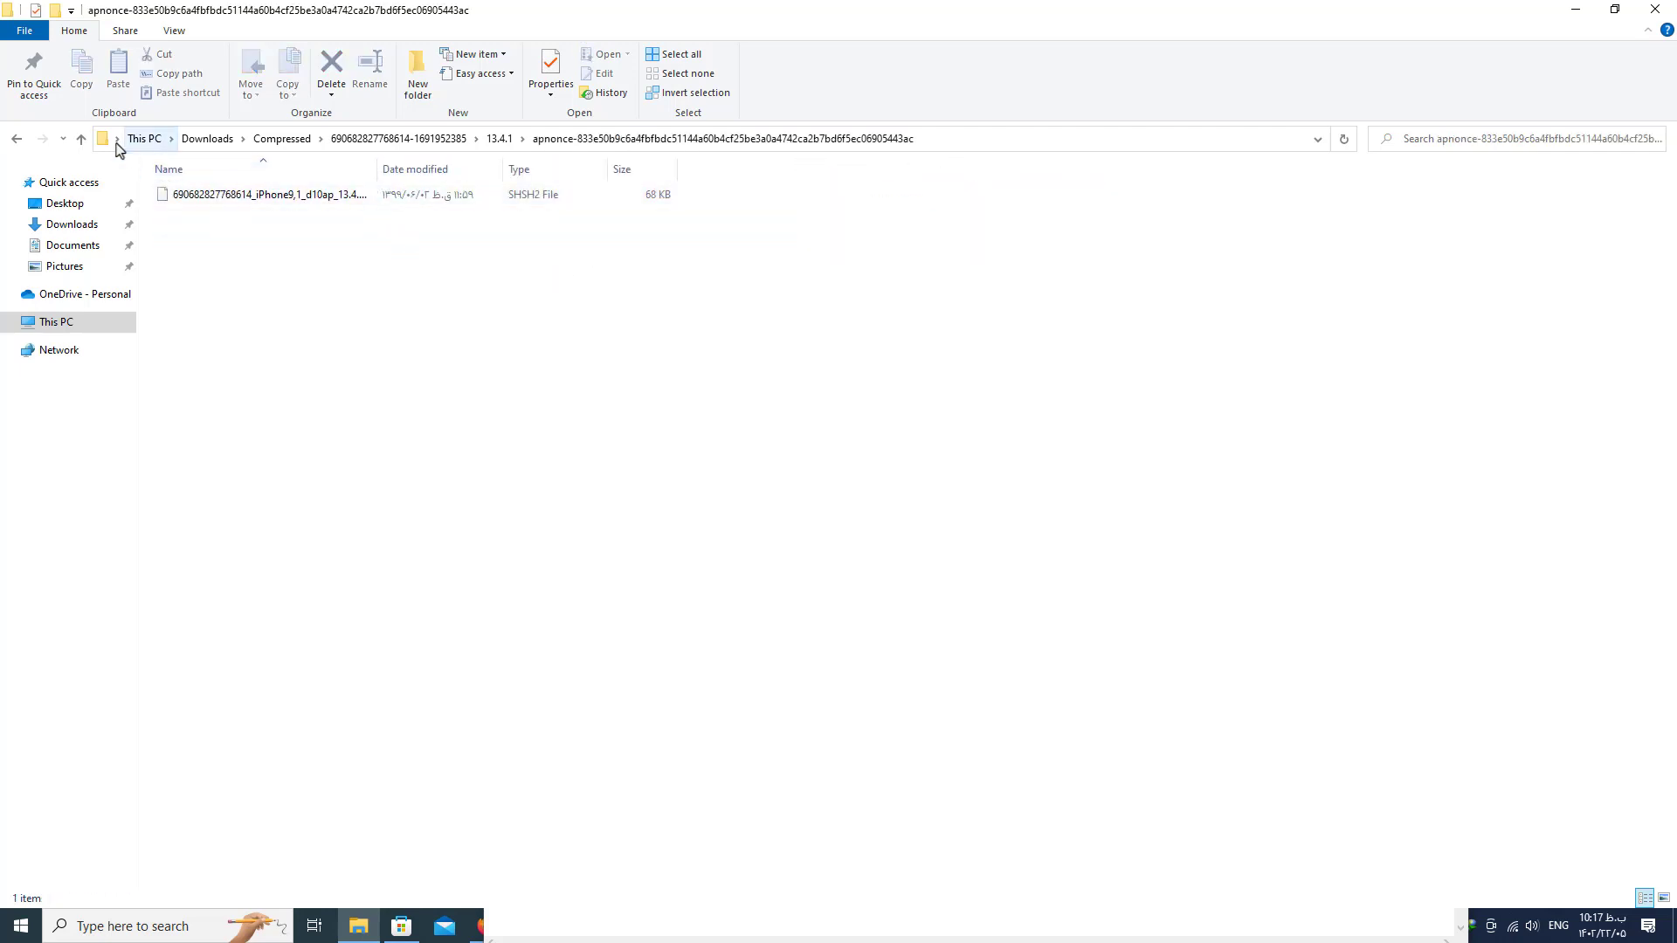
{"action": "left_click", "coordinate": [81, 140]}
{"action": "double_click", "coordinate": [216, 217]}
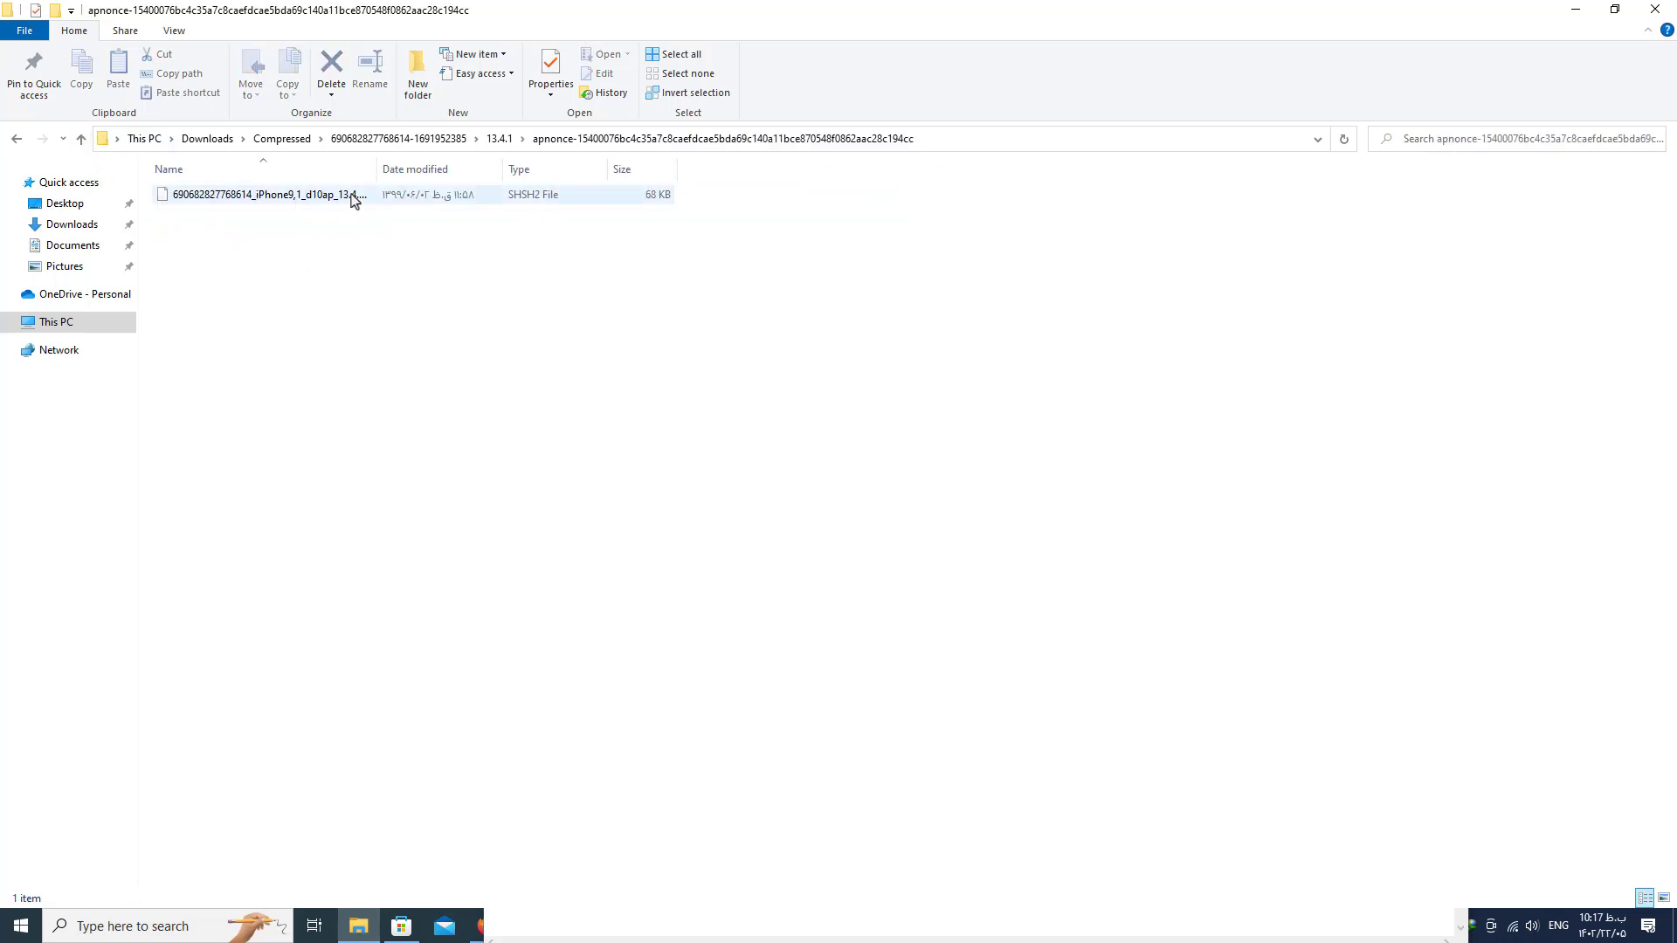
{"action": "left_click", "coordinate": [80, 140]}
{"action": "left_click", "coordinate": [80, 140]}
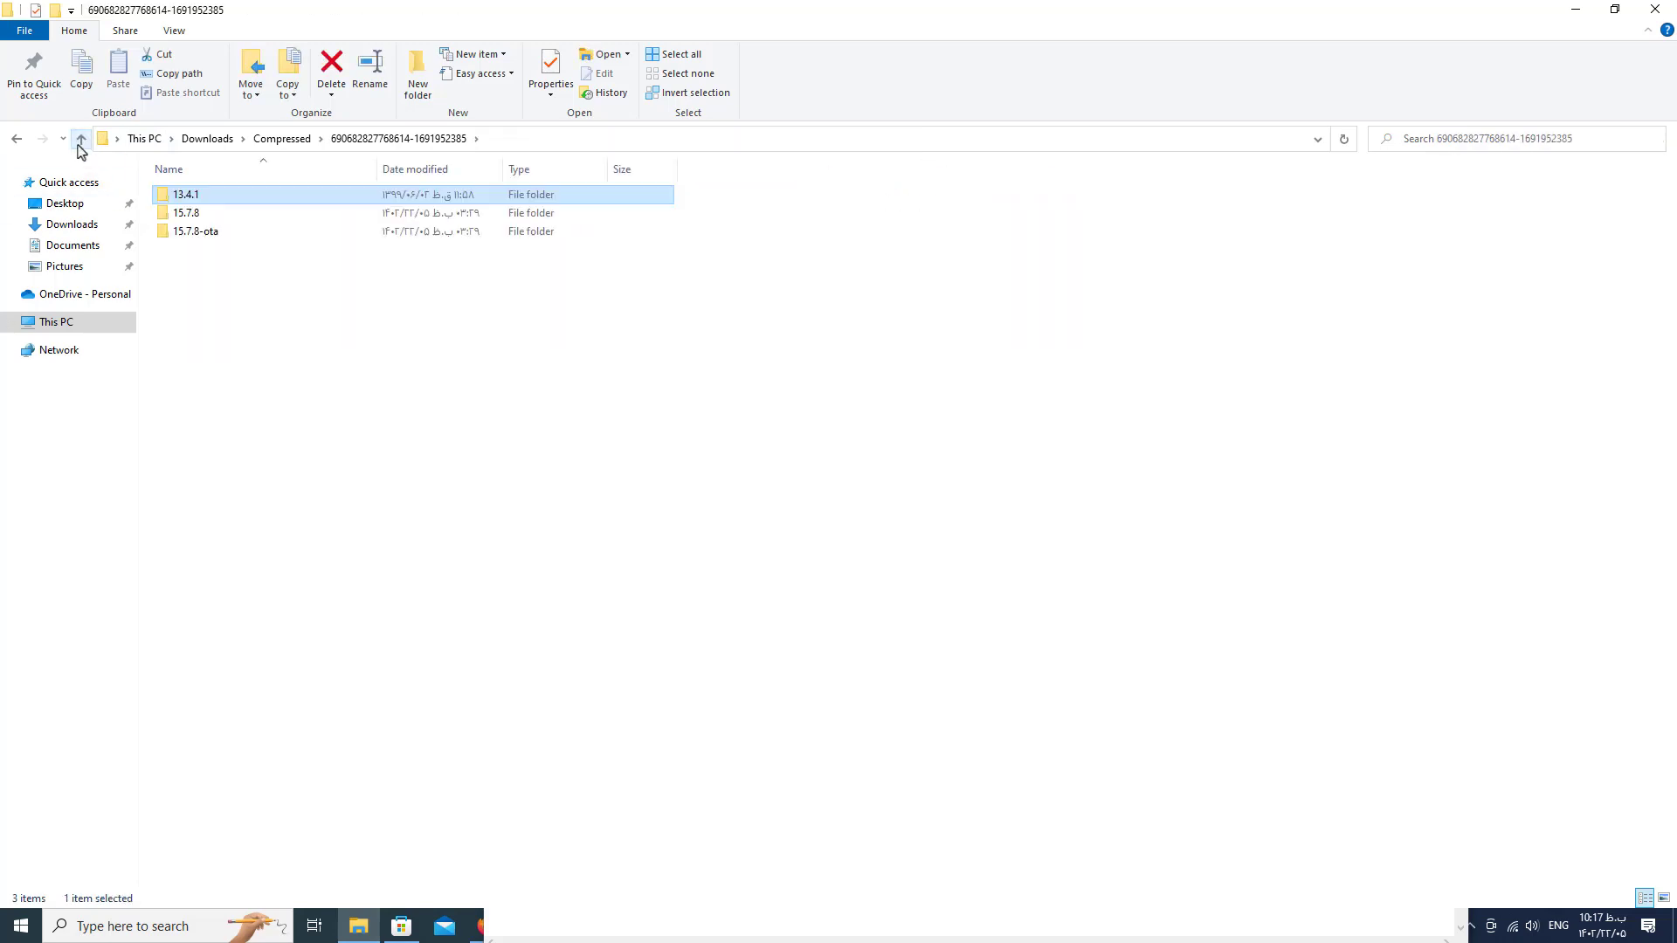
{"action": "left_click", "coordinate": [80, 140]}
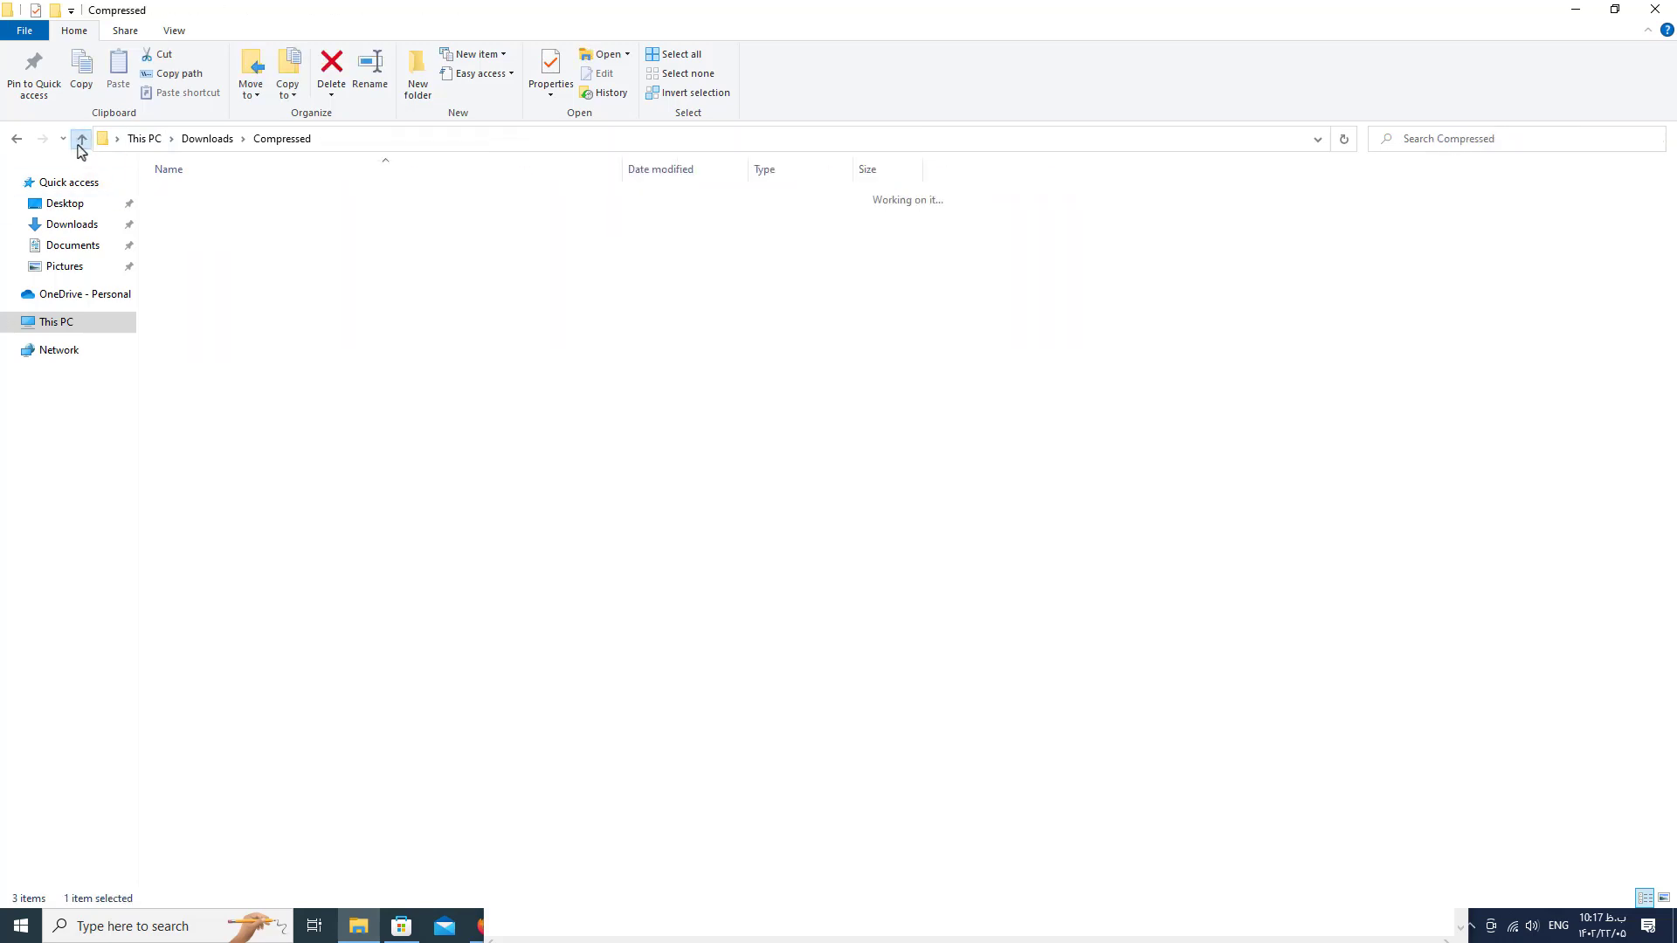
{"action": "left_click", "coordinate": [1655, 10]}
Close Internet Download Manager and minimize the browser and Notepad windows
{"action": "left_click", "coordinate": [1437, 112]}
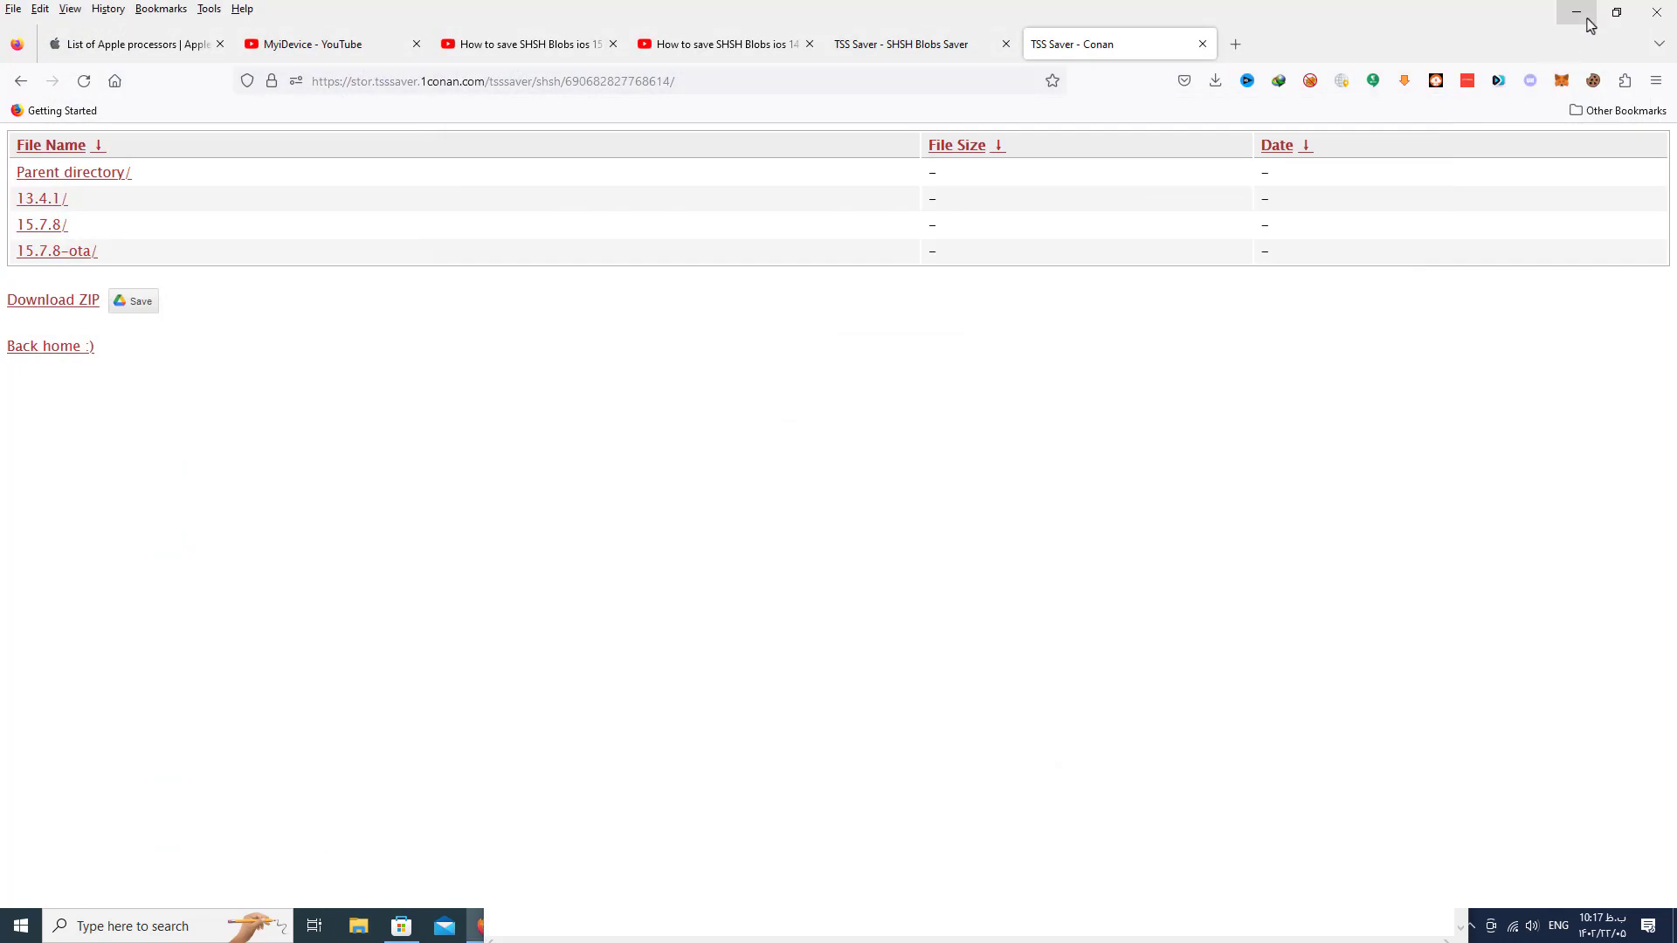
{"action": "left_click", "coordinate": [1576, 12]}
{"action": "left_click", "coordinate": [1368, 472]}
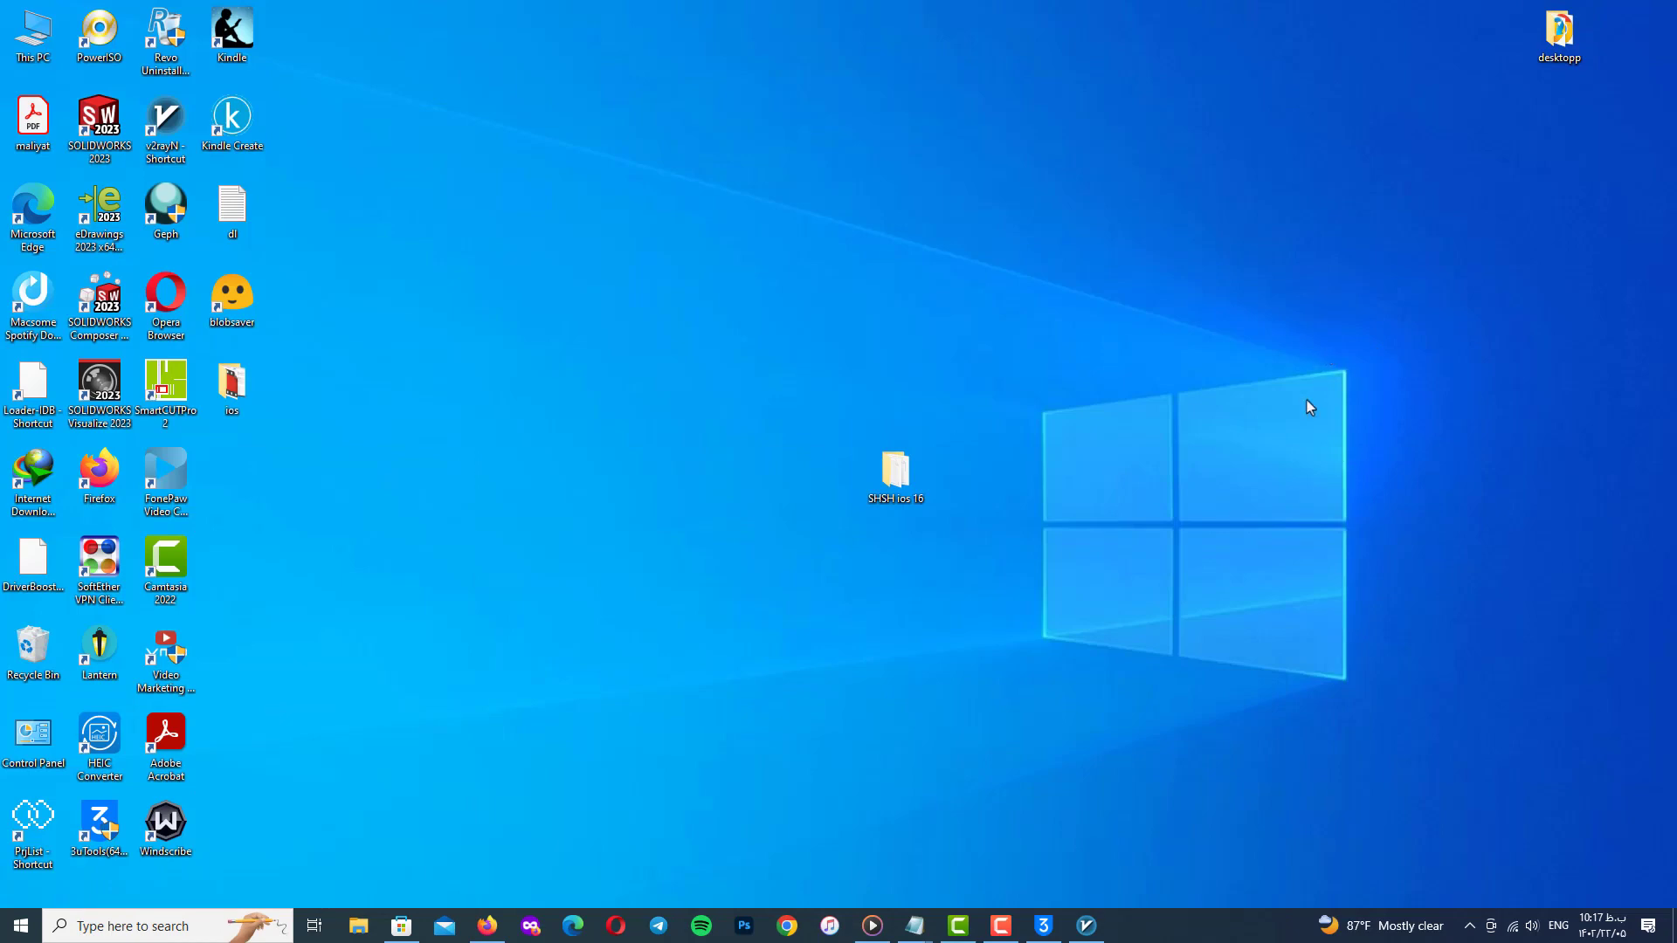
Review the A-series entries on the List of Apple processors page, then minimize Firefox
{"action": "left_click", "coordinate": [500, 933]}
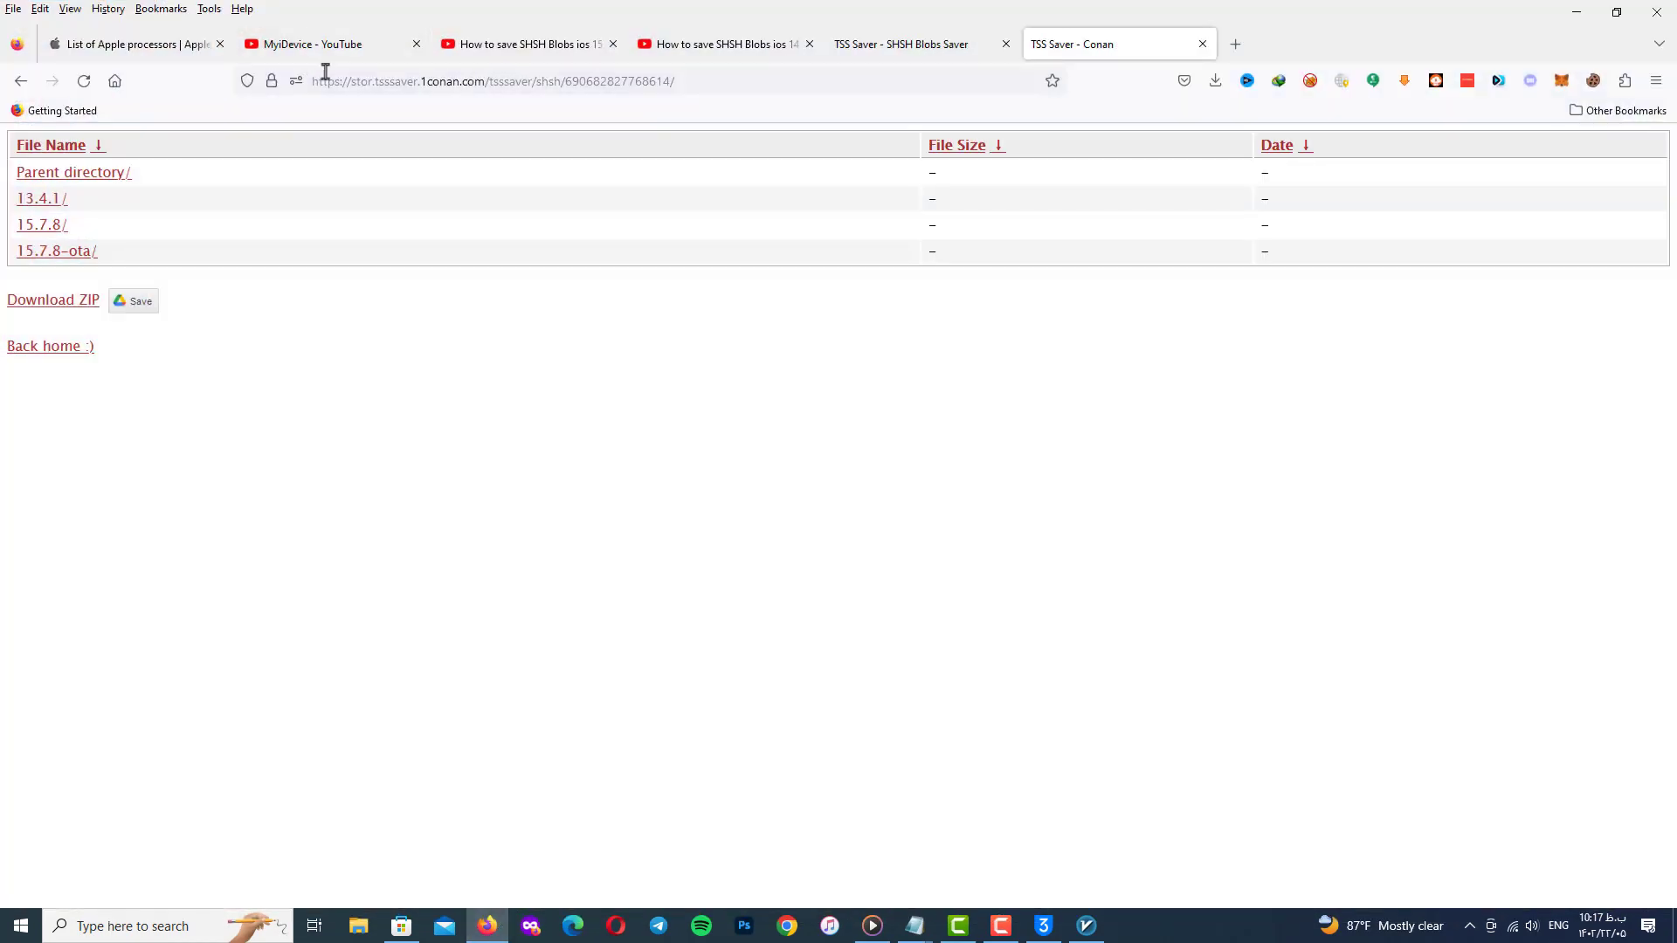
{"action": "left_click", "coordinate": [129, 54]}
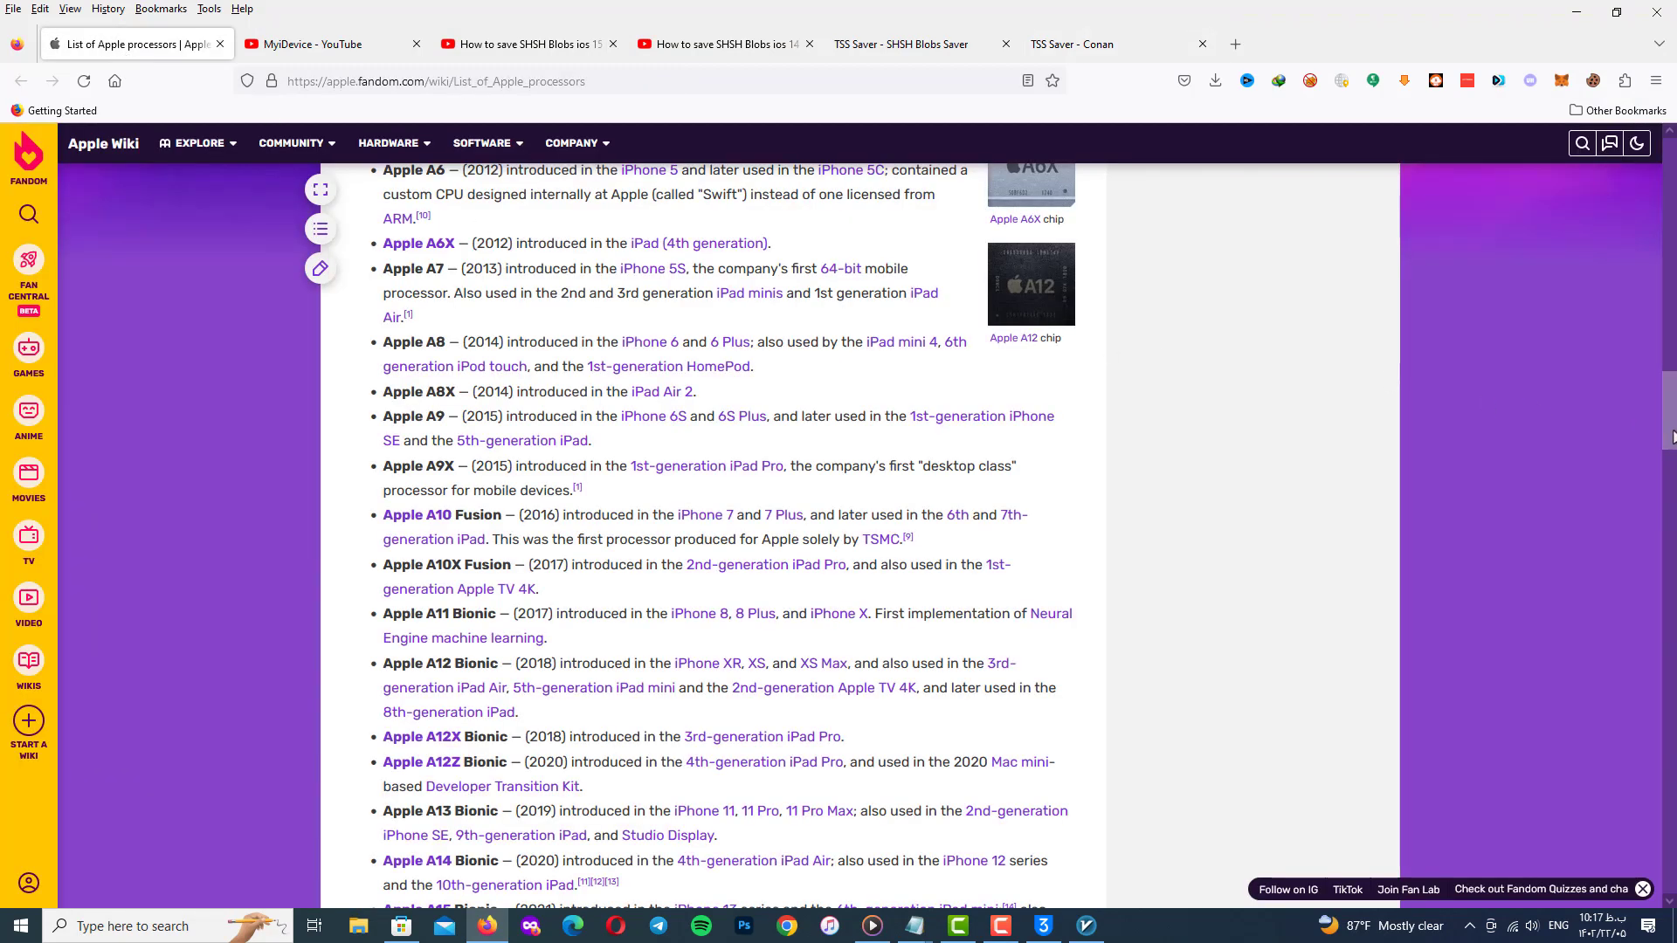
{"action": "mouse_move", "coordinate": [1672, 437]}
{"action": "left_mouse_down"}
{"action": "mouse_move", "coordinate": [1672, 497]}
{"action": "mouse_move", "coordinate": [1672, 468]}
{"action": "left_mouse_up"}
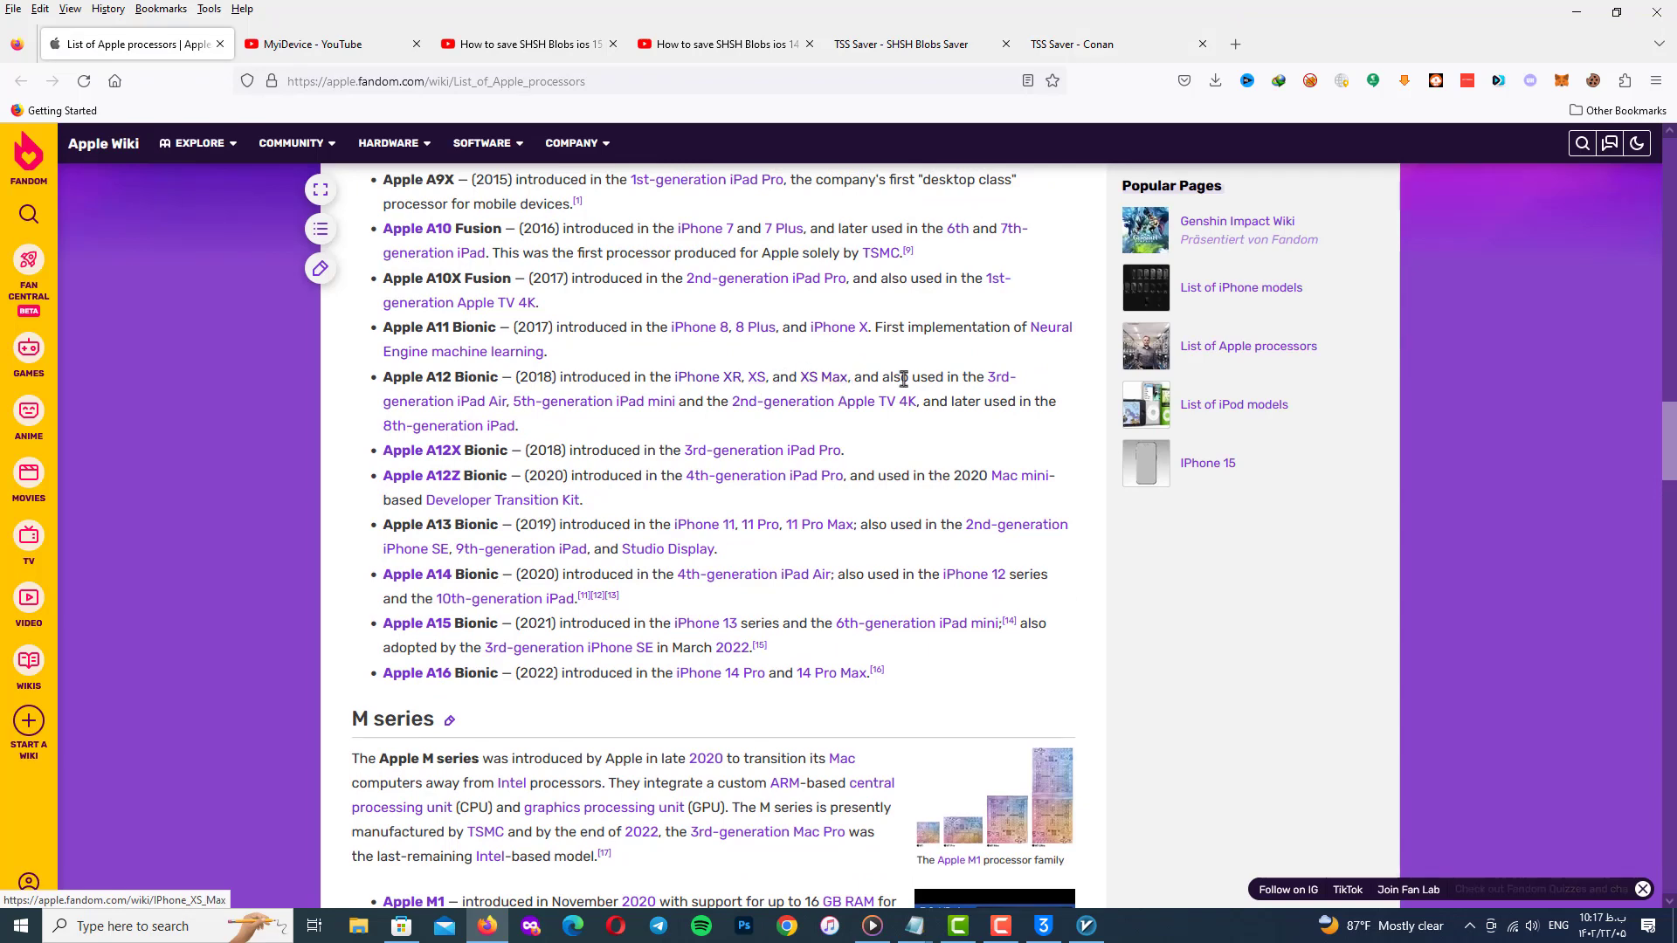
{"action": "mouse_move", "coordinate": [1041, 372]}
{"action": "left_mouse_down"}
{"action": "mouse_move", "coordinate": [931, 692]}
{"action": "mouse_move", "coordinate": [991, 695]}
{"action": "left_mouse_up"}
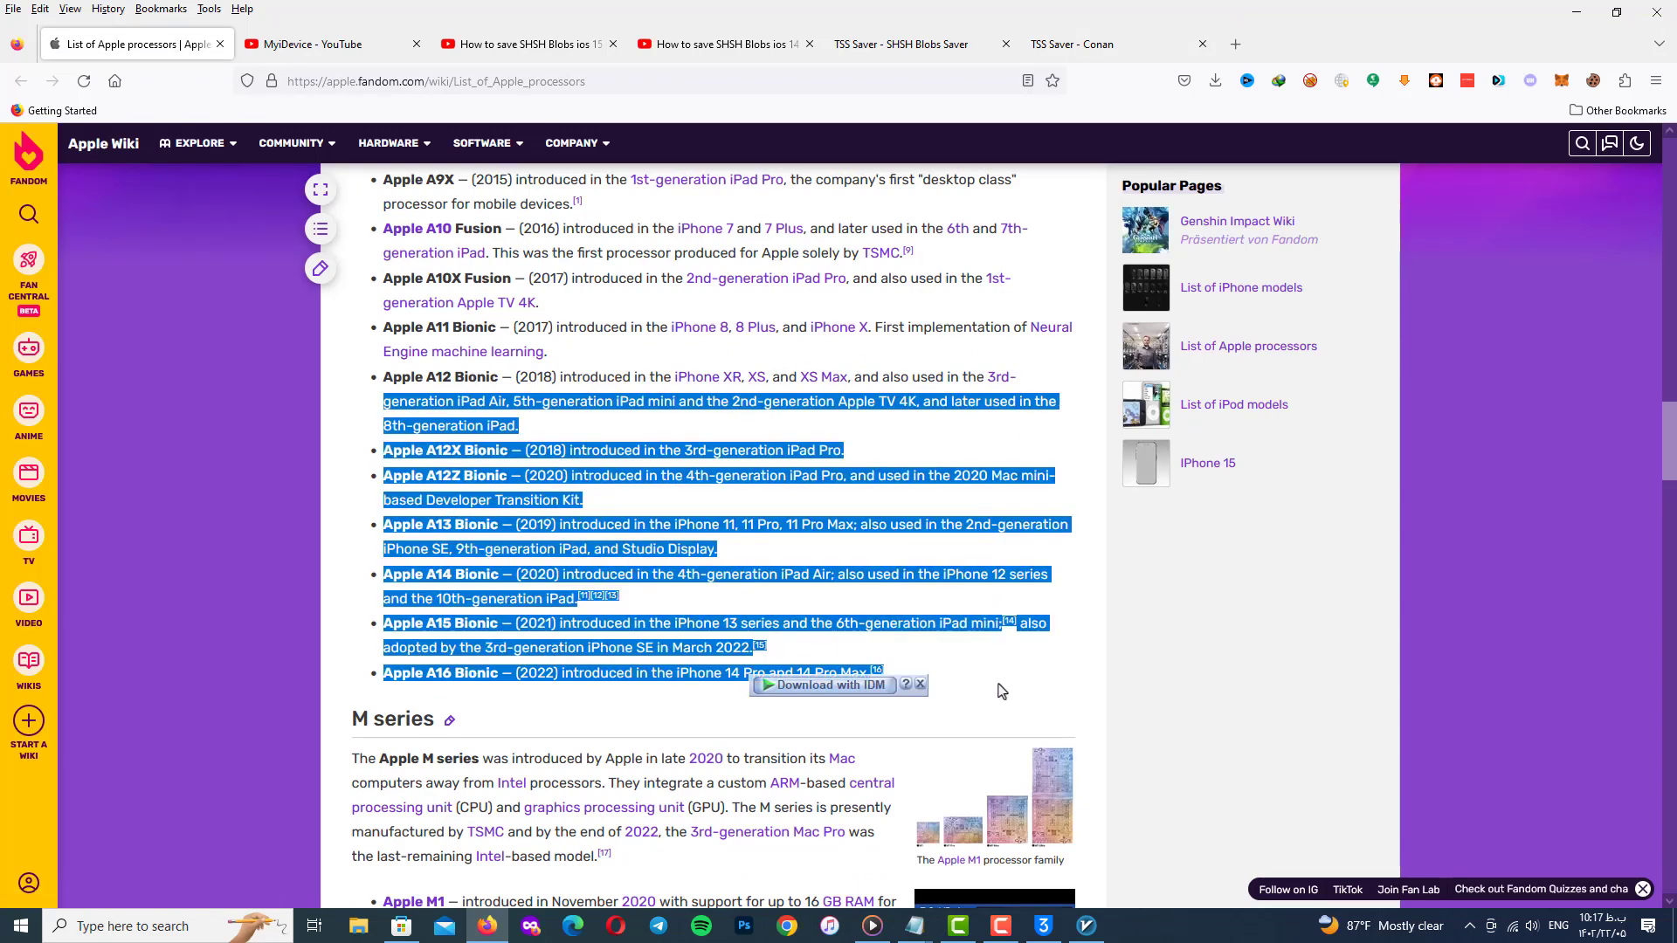
{"action": "left_click", "coordinate": [991, 694]}
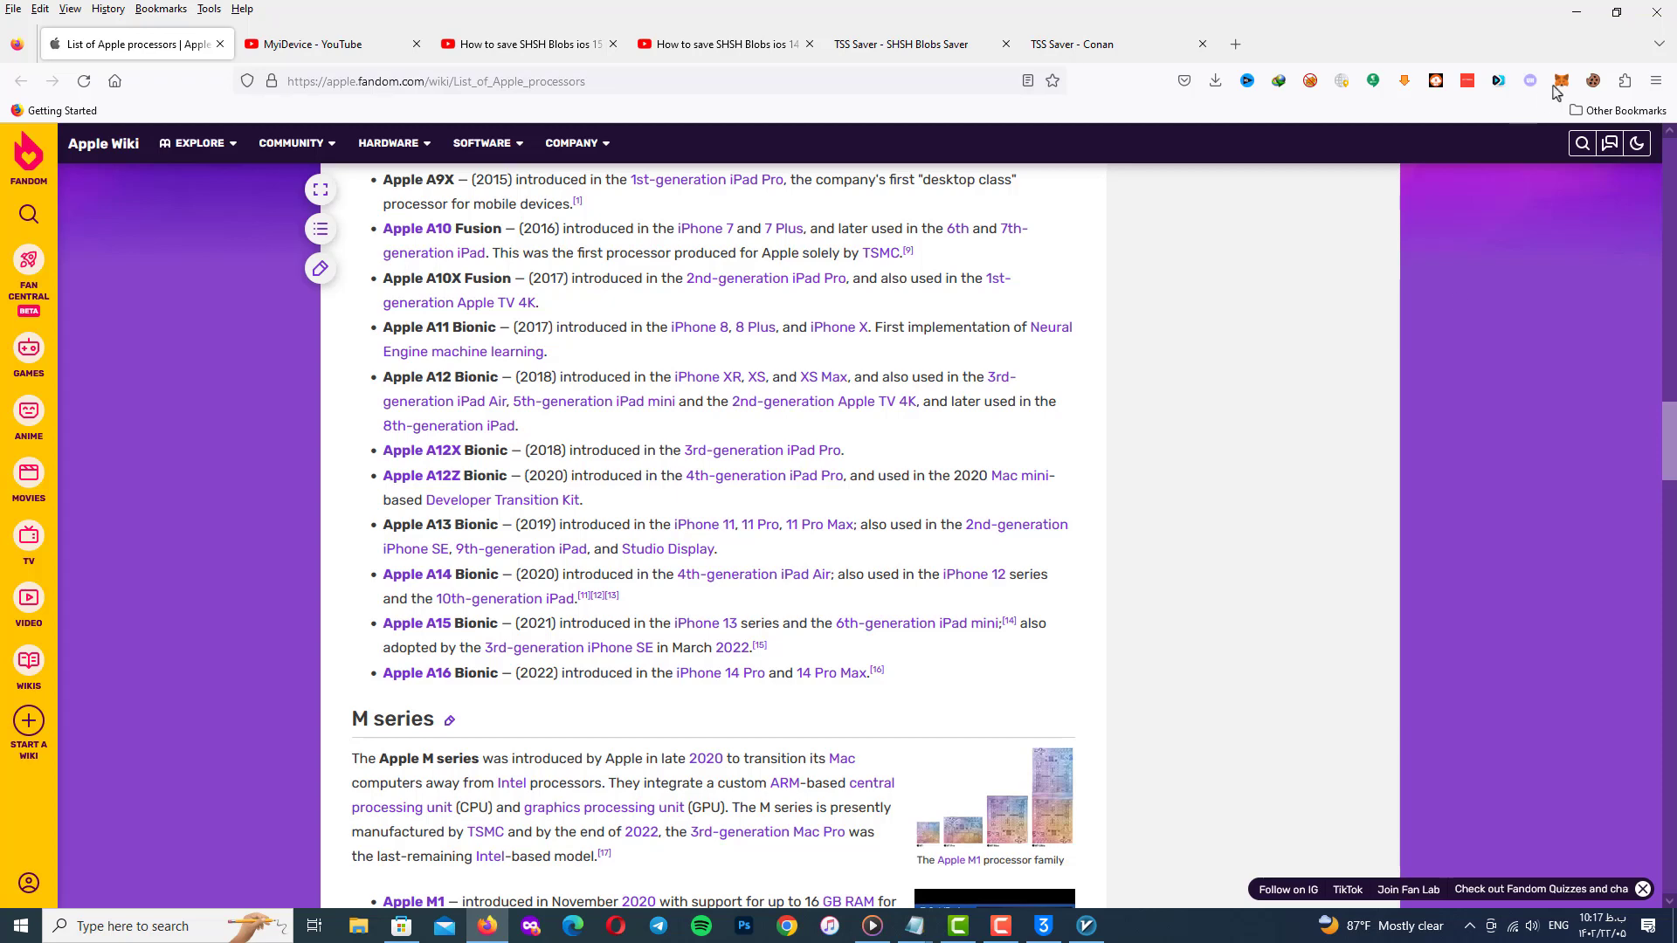
{"action": "left_click", "coordinate": [1576, 10]}
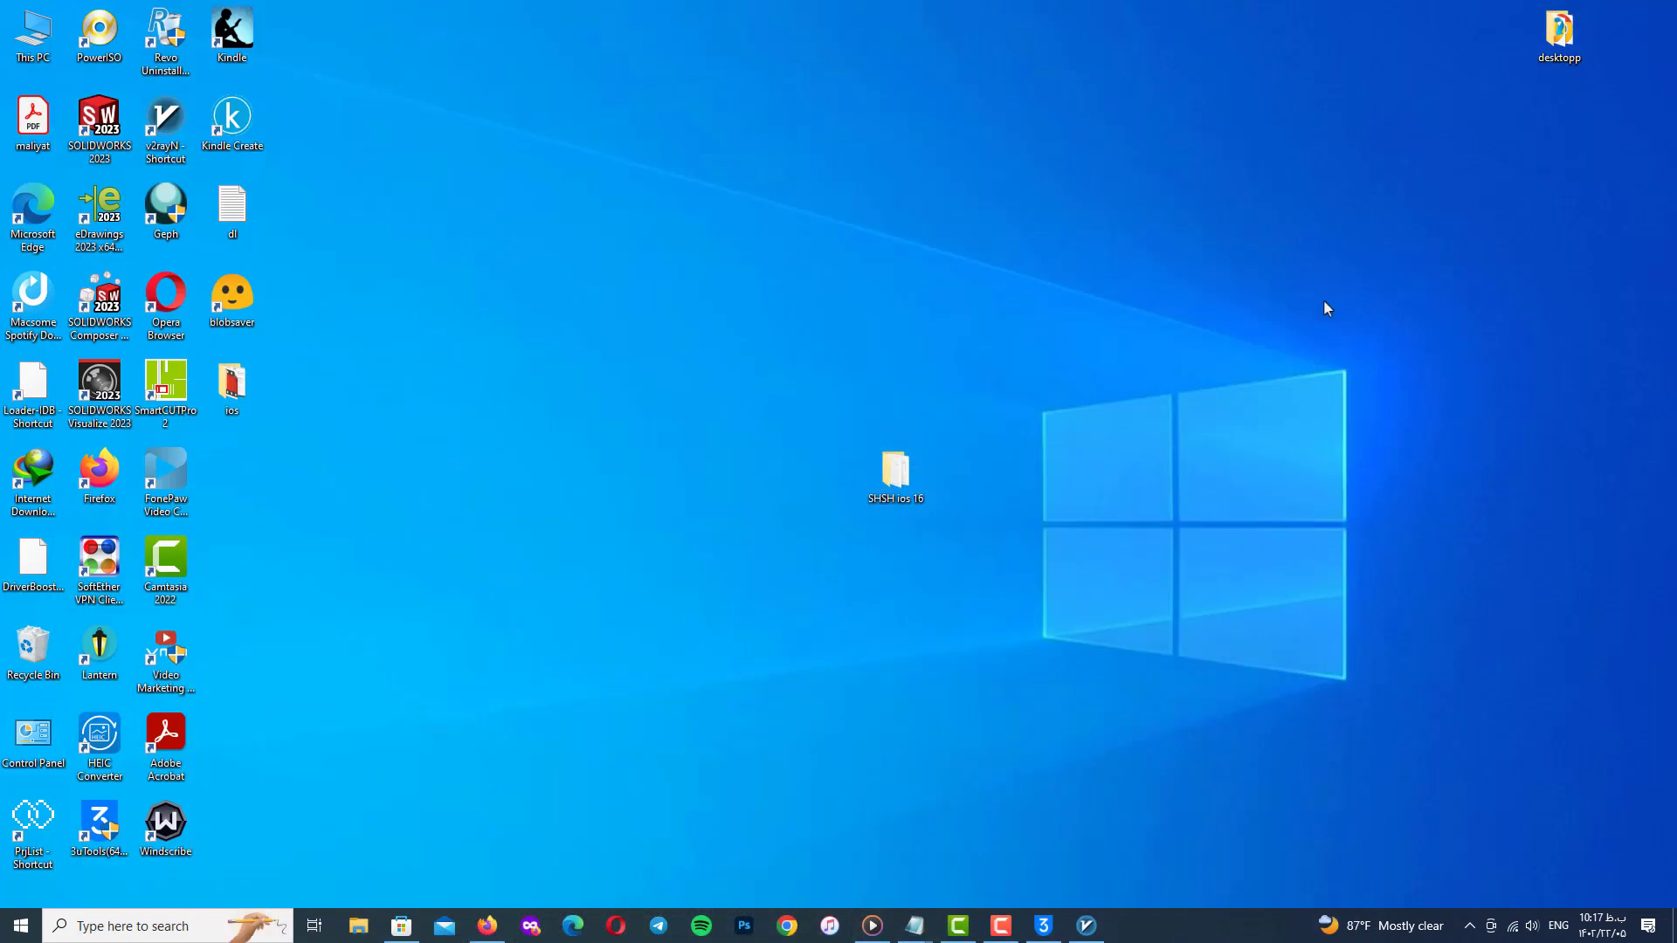